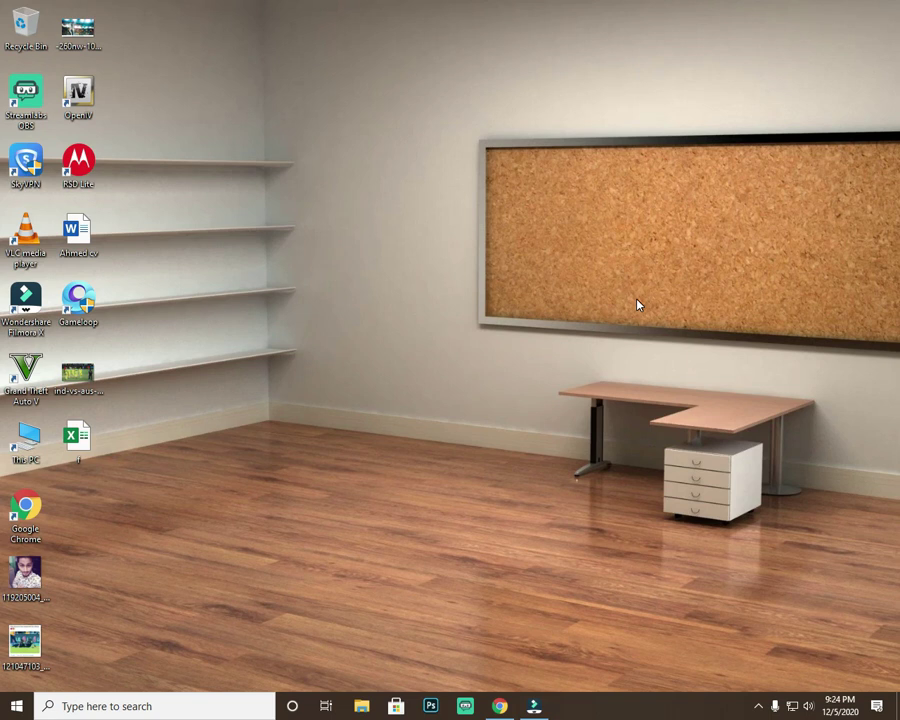
# - Refresh the desktop, then launch Word by searching 'word' and start a blank document
pyautogui.rightClick(418, 118)
pyautogui.click(446, 152)
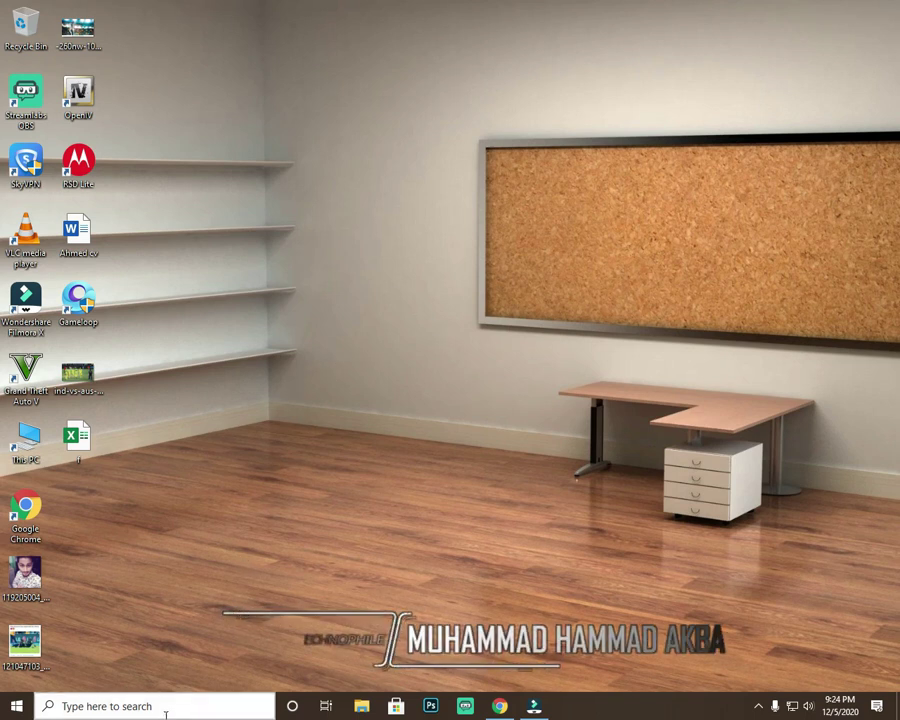
pyautogui.click(114, 706)
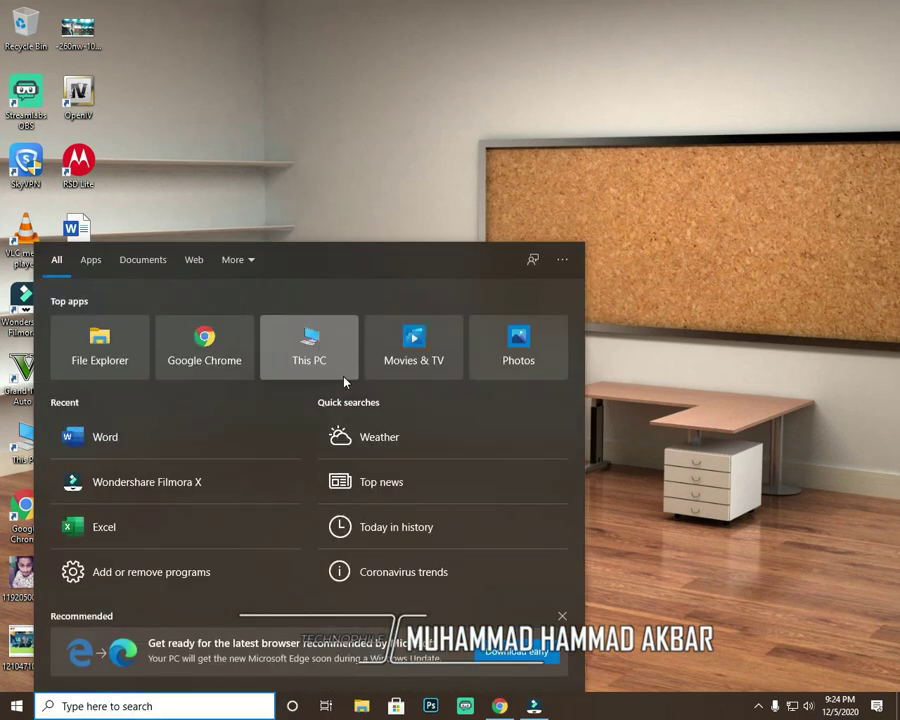
pyautogui.write('word')
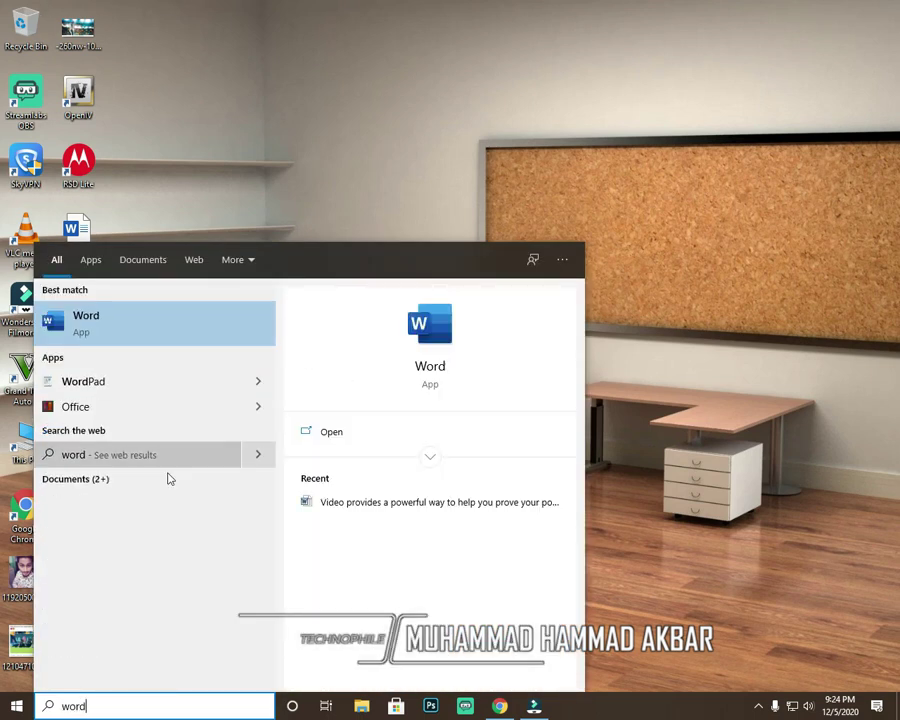
pyautogui.click(174, 329)
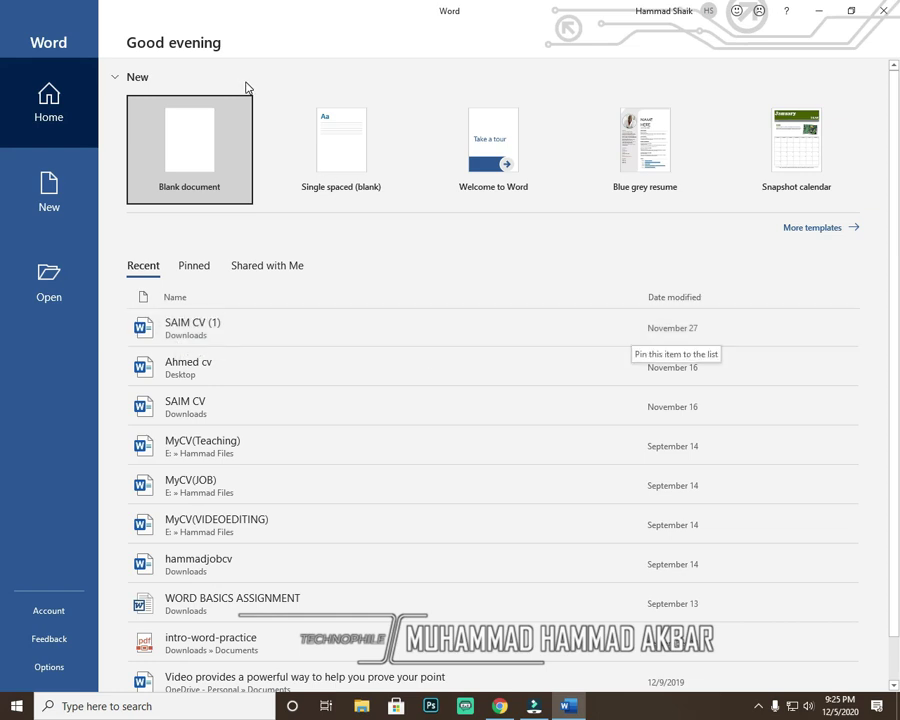
pyautogui.click(222, 168)
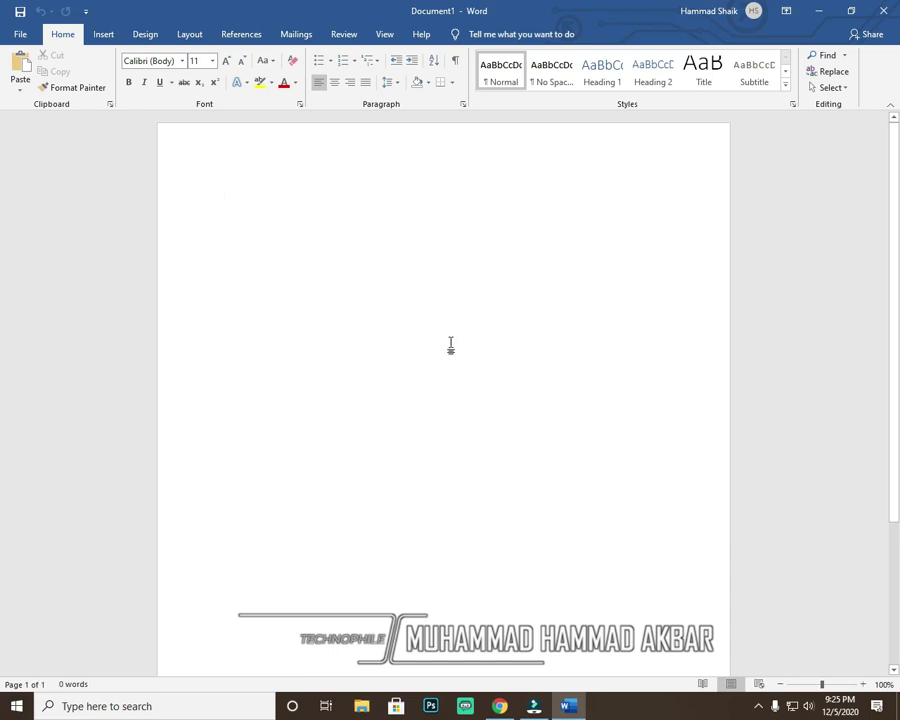
pyautogui.click(104, 34)
pyautogui.click(145, 34)
pyautogui.click(48, 34)
pyautogui.click(106, 34)
pyautogui.click(140, 35)
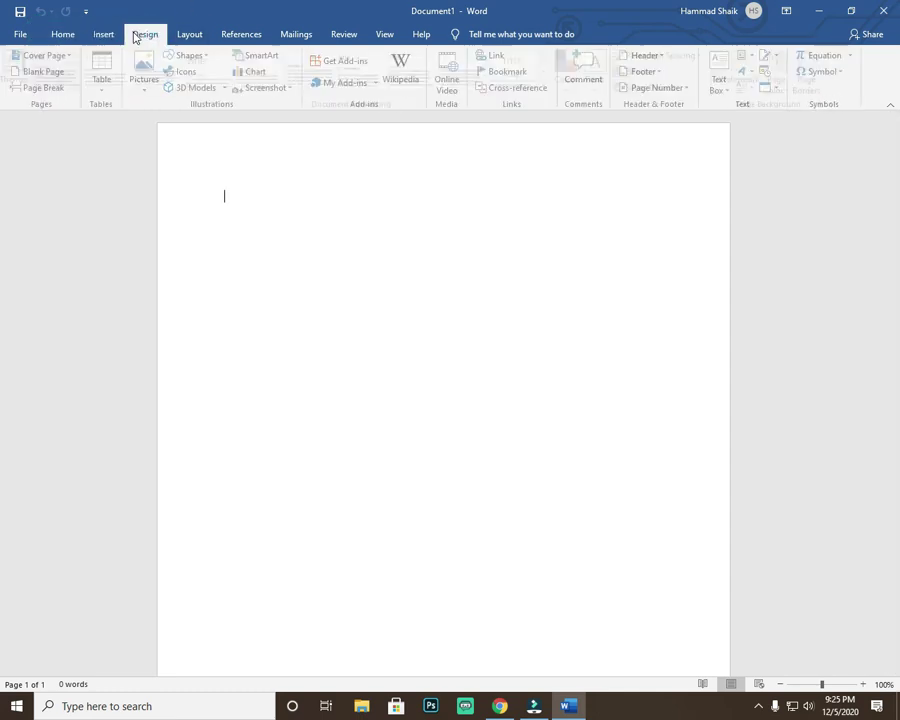
pyautogui.click(60, 36)
pyautogui.click(33, 37)
pyautogui.click(16, 34)
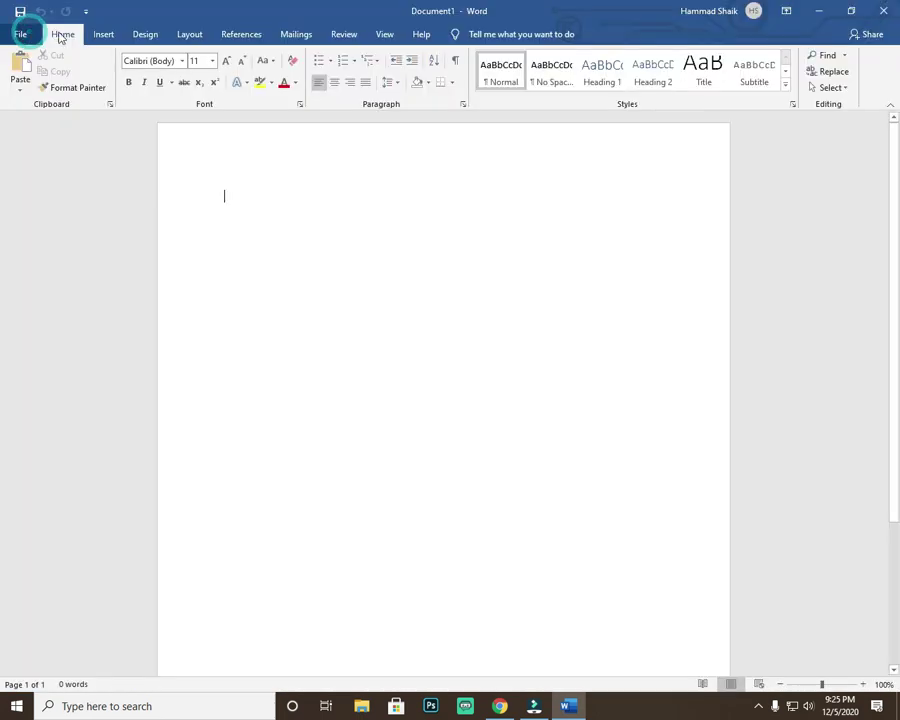
pyautogui.click(143, 34)
pyautogui.click(200, 36)
pyautogui.click(258, 36)
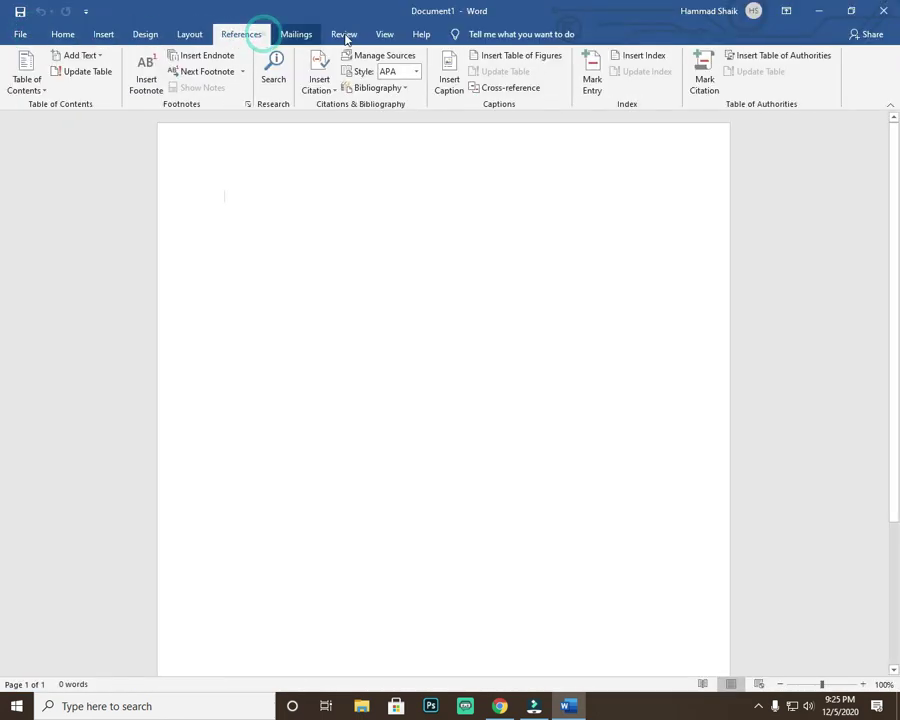
pyautogui.click(343, 34)
pyautogui.click(392, 34)
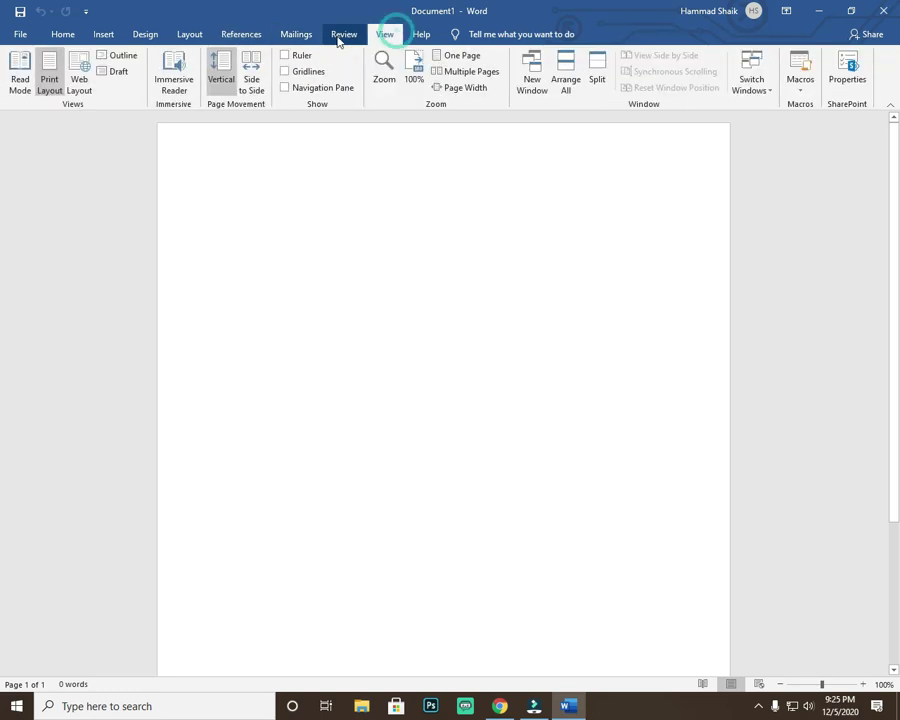
pyautogui.click(338, 36)
pyautogui.click(397, 35)
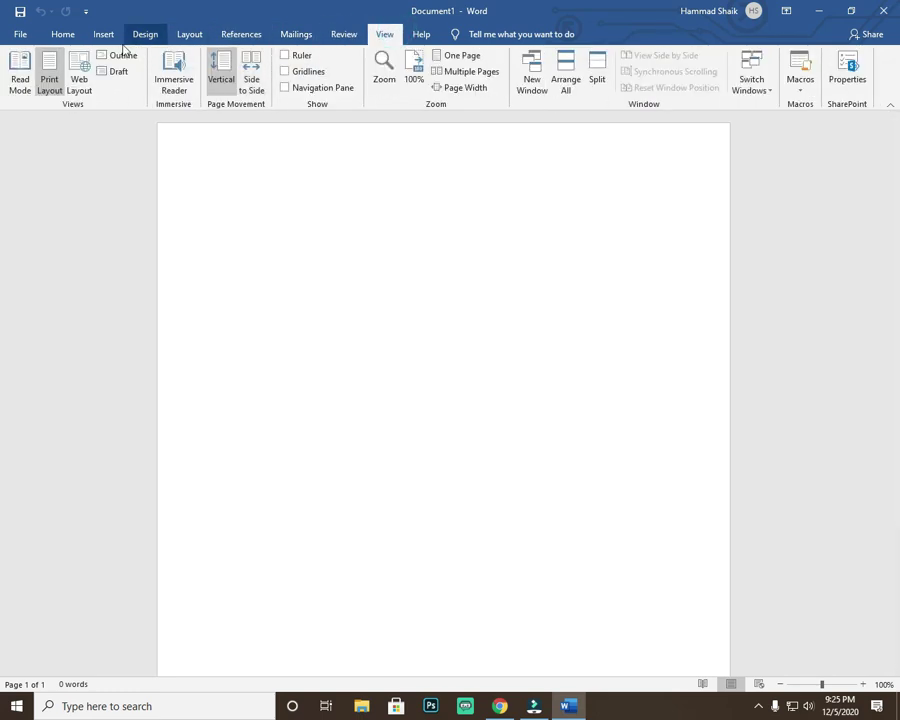
pyautogui.click(76, 39)
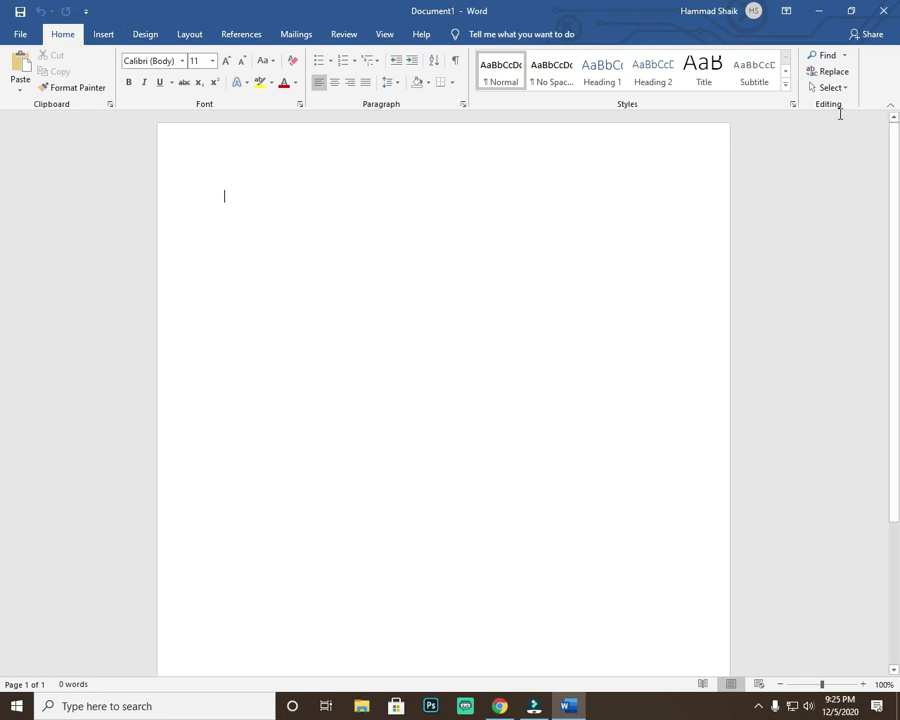
pyautogui.click(193, 39)
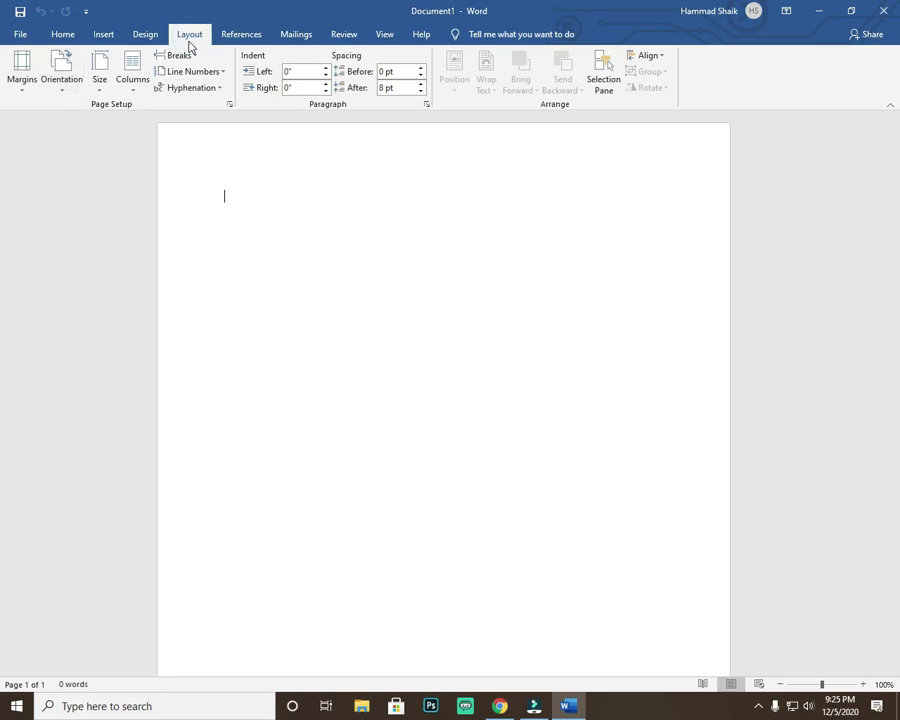
pyautogui.click(328, 35)
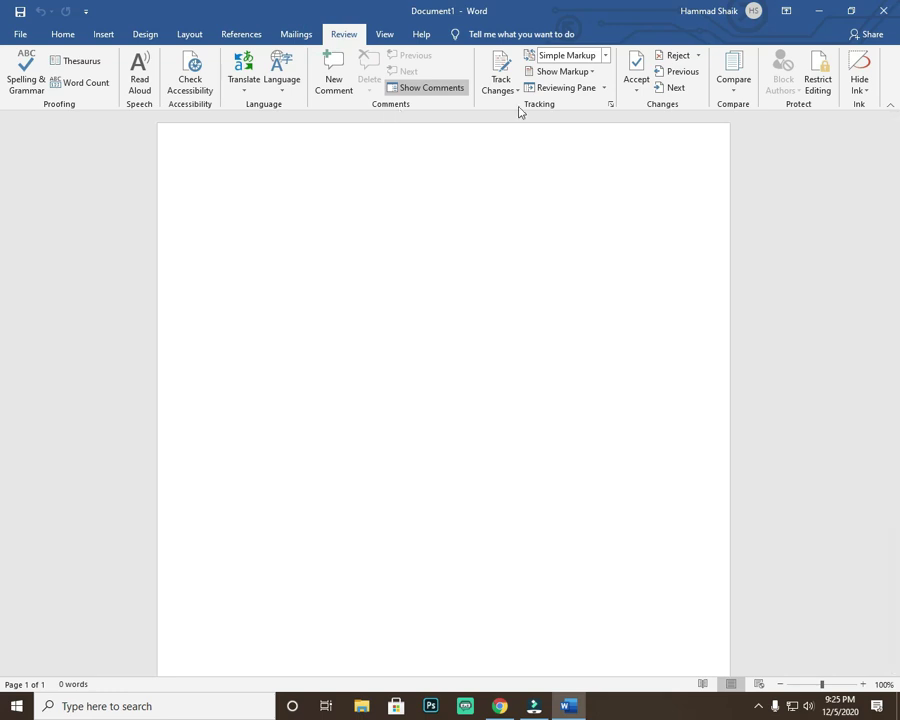
pyautogui.click(384, 35)
pyautogui.click(421, 34)
pyautogui.click(296, 34)
pyautogui.click(190, 34)
pyautogui.click(103, 36)
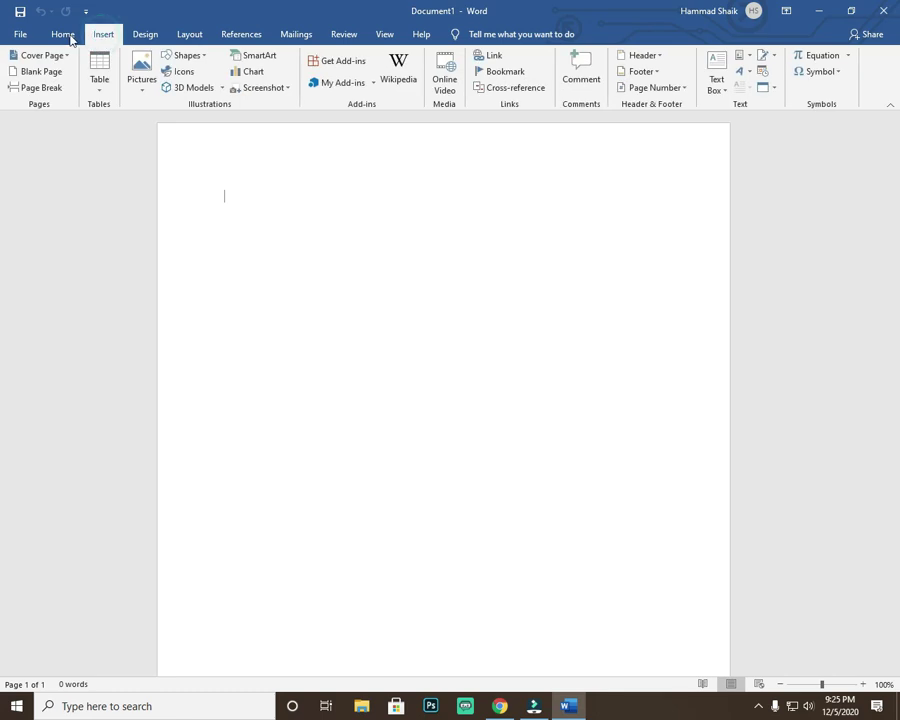
pyautogui.click(64, 36)
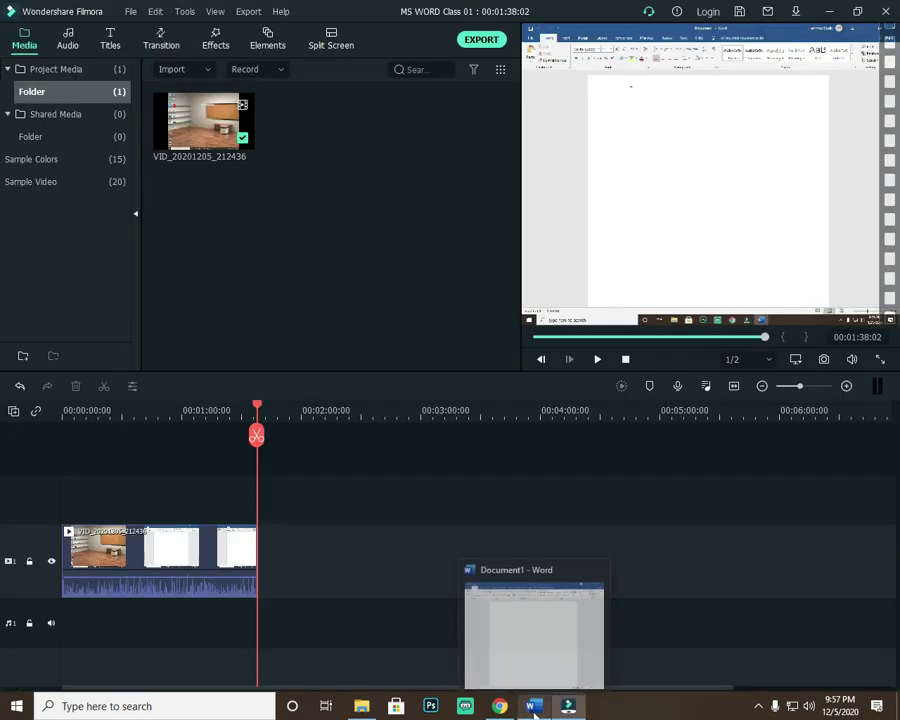
pyautogui.click(533, 705)
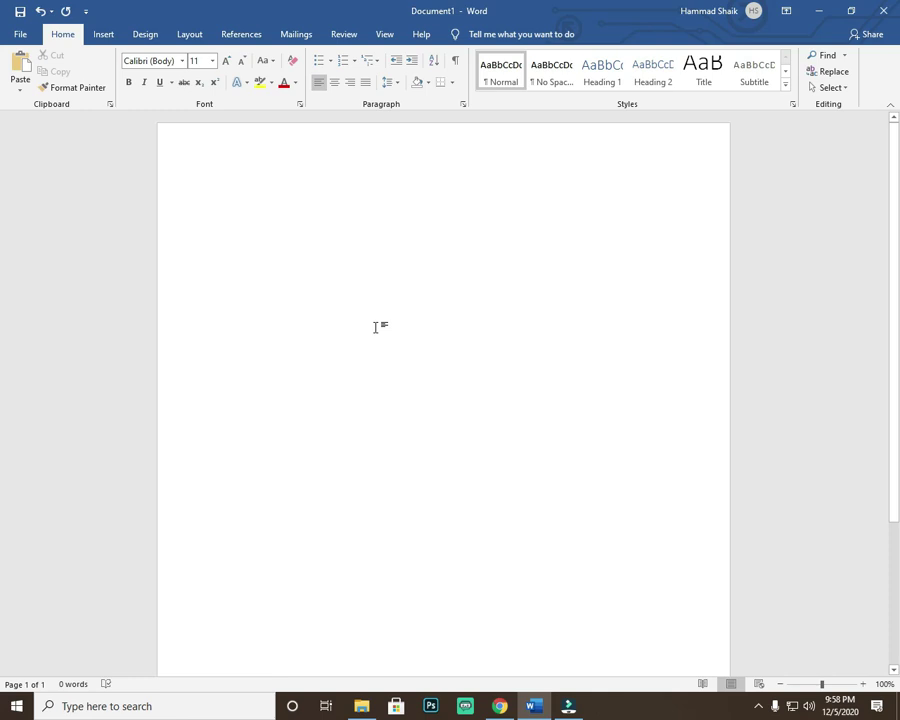
# - Generate Word's sample paragraphs by entering =rand() at the top of the page
pyautogui.write('=rand(')
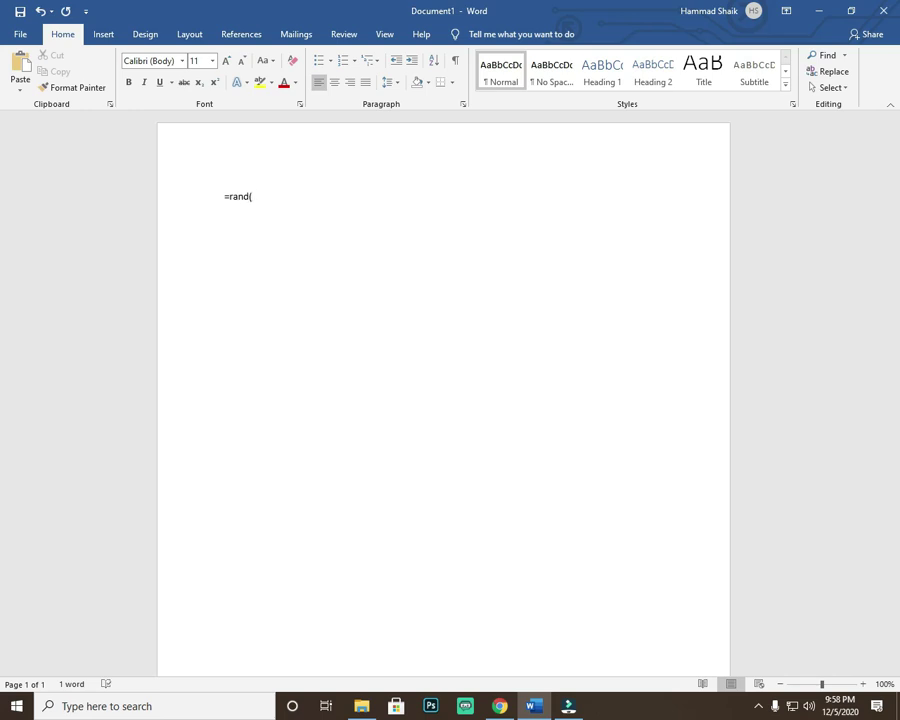
pyautogui.write(')')
pyautogui.press('Return')
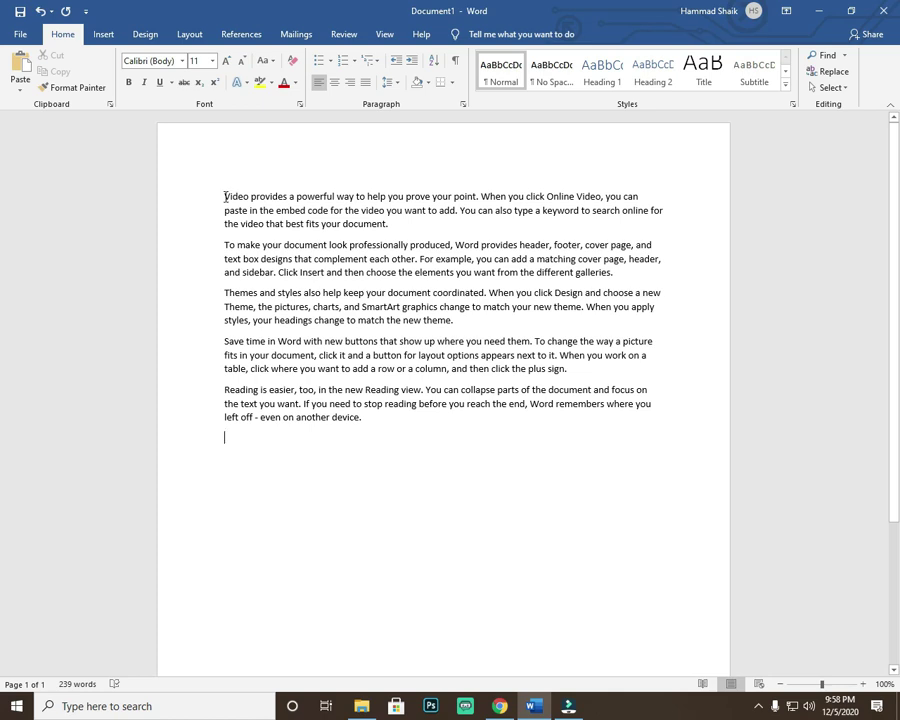
# - Select the opening word Video and apply the Broadway font
pyautogui.click(226, 196)
pyautogui.click(227, 196)
pyautogui.moveTo(227, 196); pyautogui.dragTo(250, 195)
pyautogui.moveTo(250, 195); pyautogui.dragTo(249, 195)
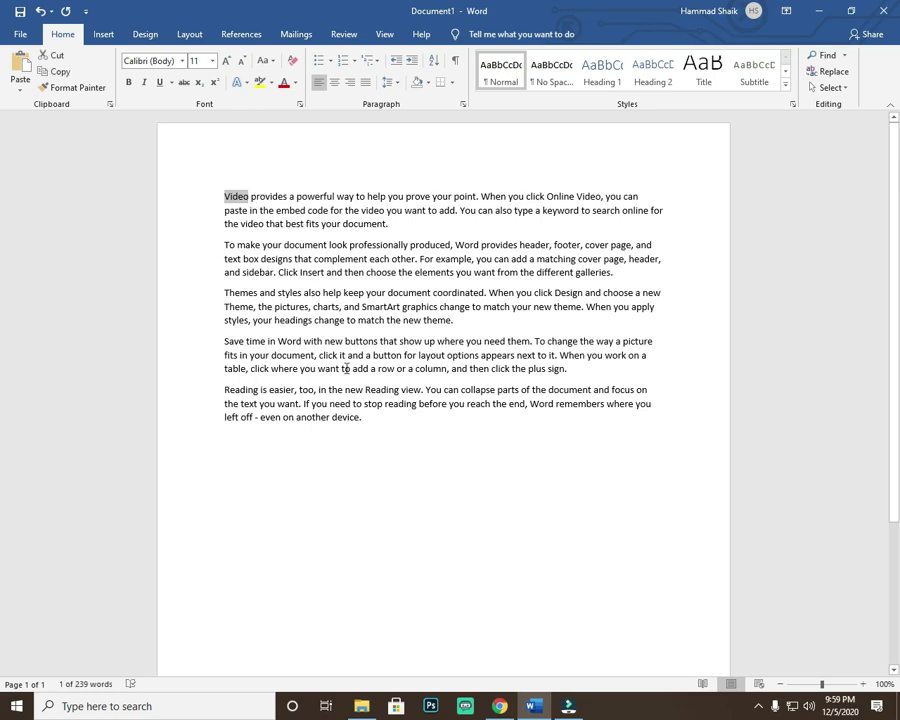
pyautogui.click(183, 61)
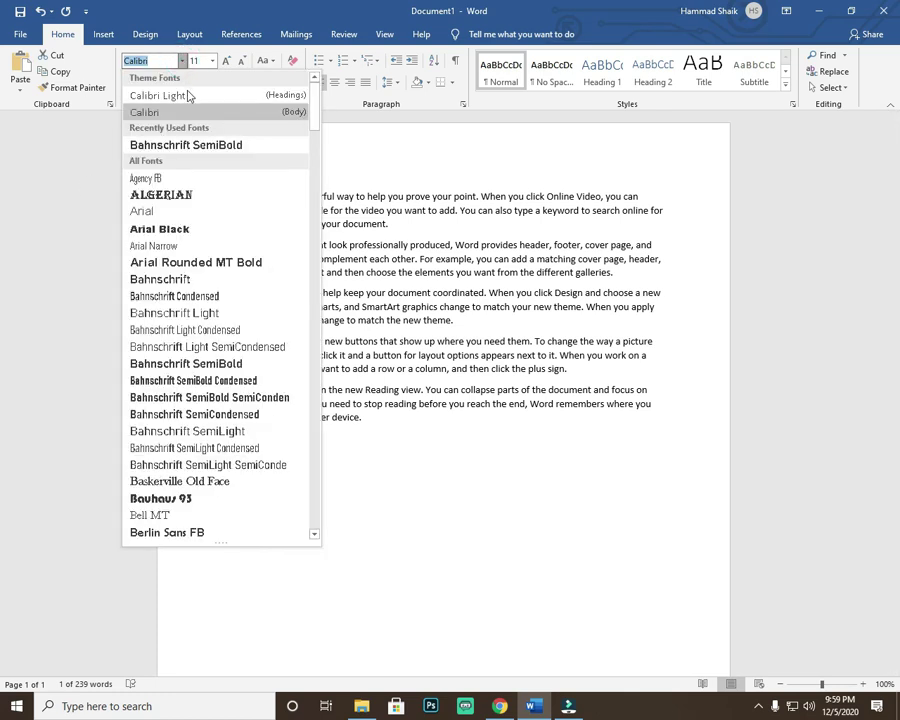
pyautogui.scroll(-3, 210, 432)
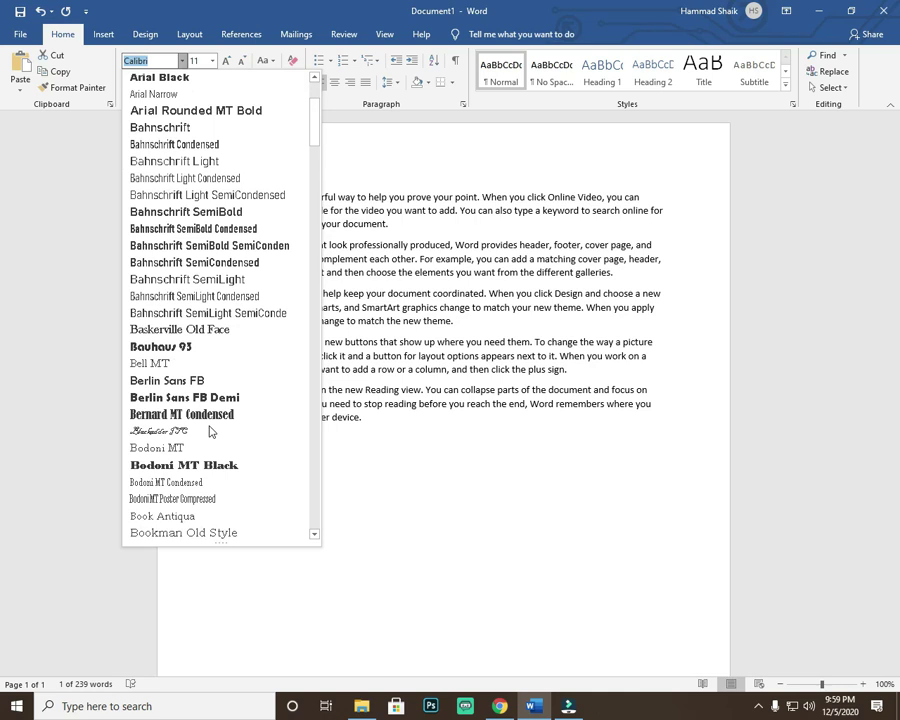
pyautogui.scroll(-6, 210, 432)
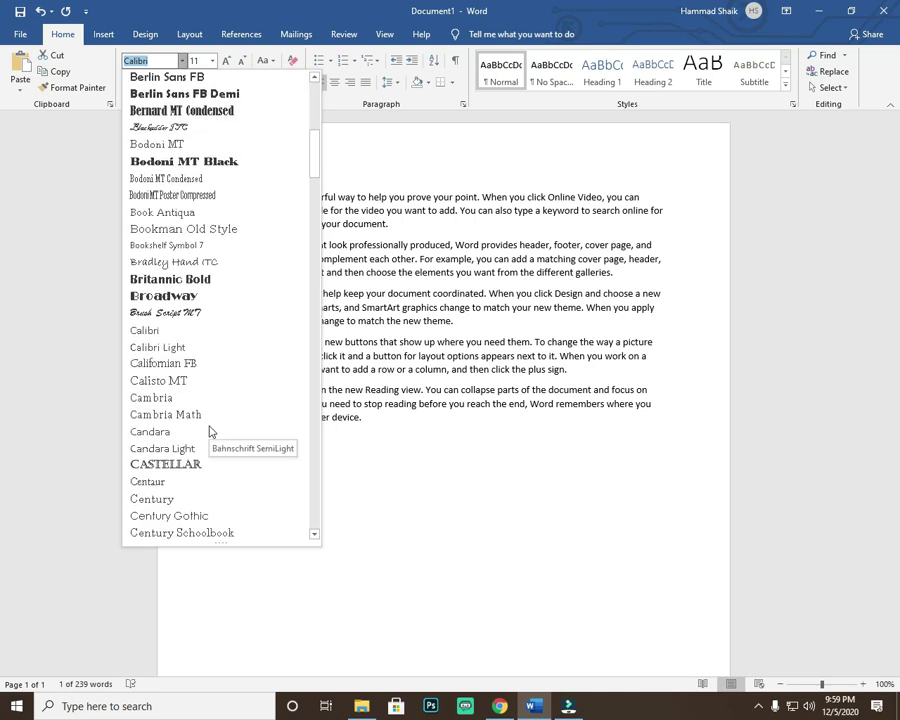
pyautogui.click(195, 297)
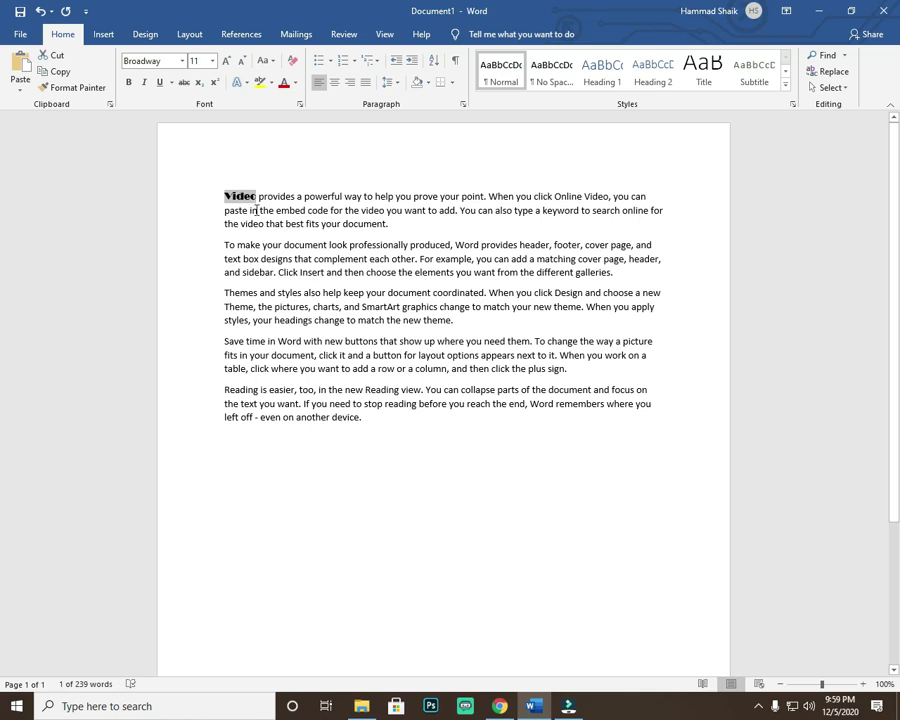
# - Reselect Video and try font sizes 72, 100 and then 14 pt
pyautogui.click(222, 198)
pyautogui.moveTo(222, 197); pyautogui.dragTo(257, 197)
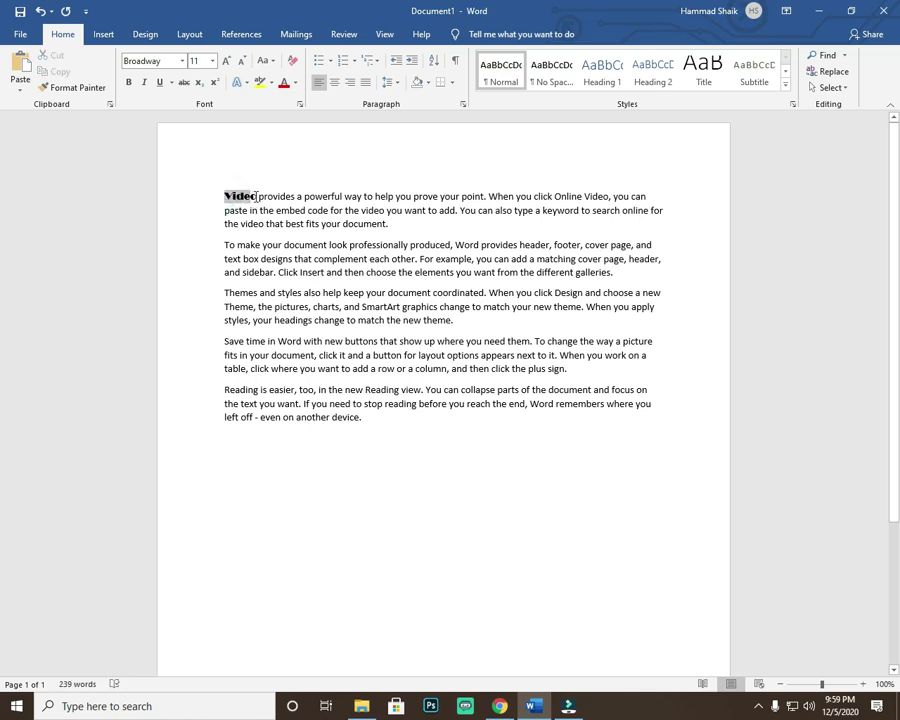
pyautogui.click(211, 63)
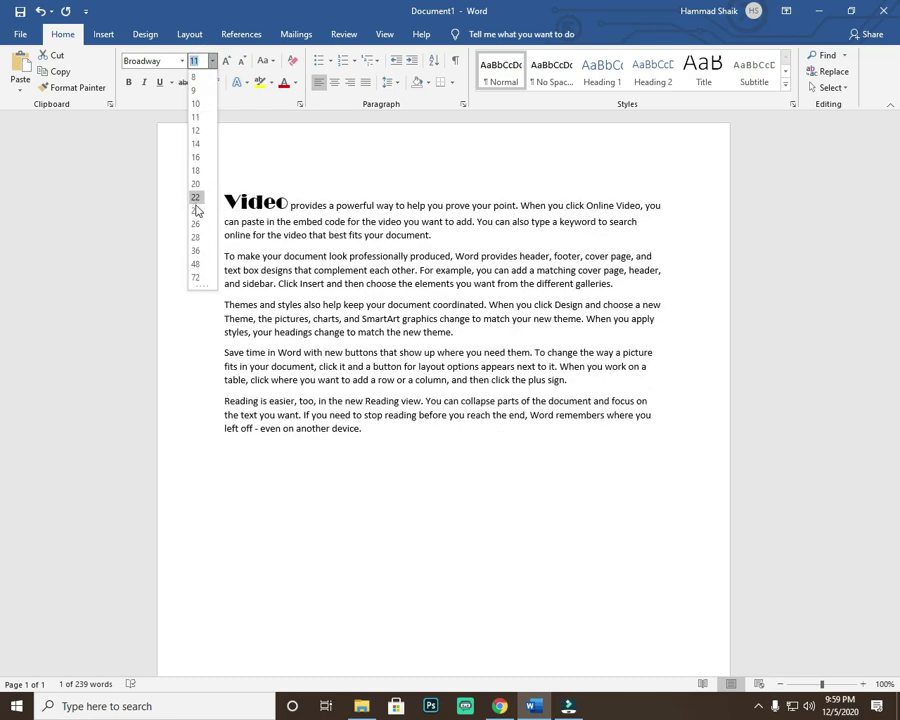
pyautogui.click(198, 277)
pyautogui.click(197, 61)
pyautogui.write('1')
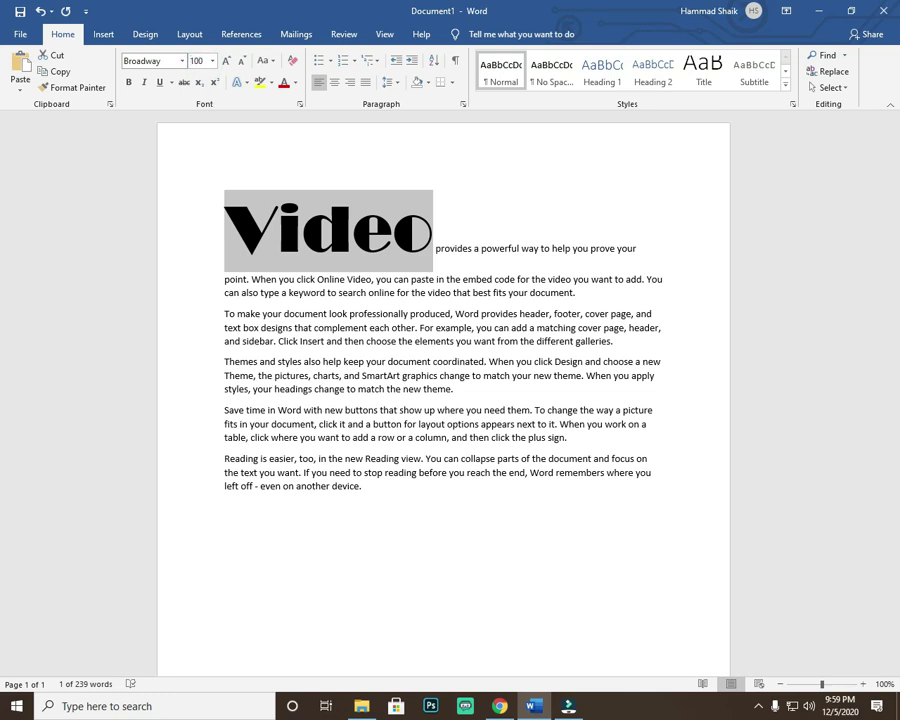
pyautogui.press('Return')
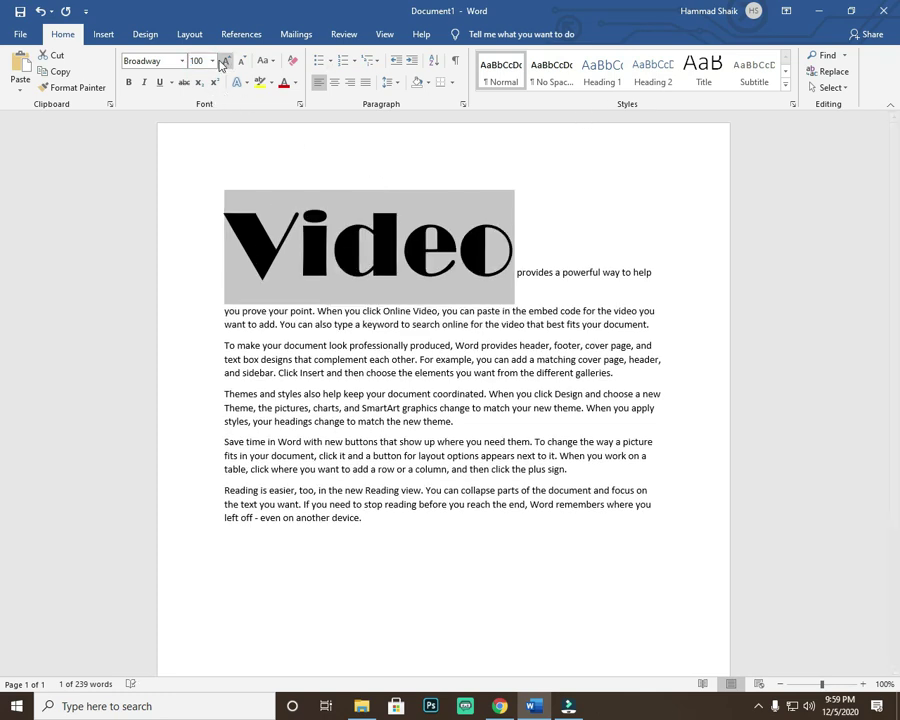
pyautogui.click(212, 61)
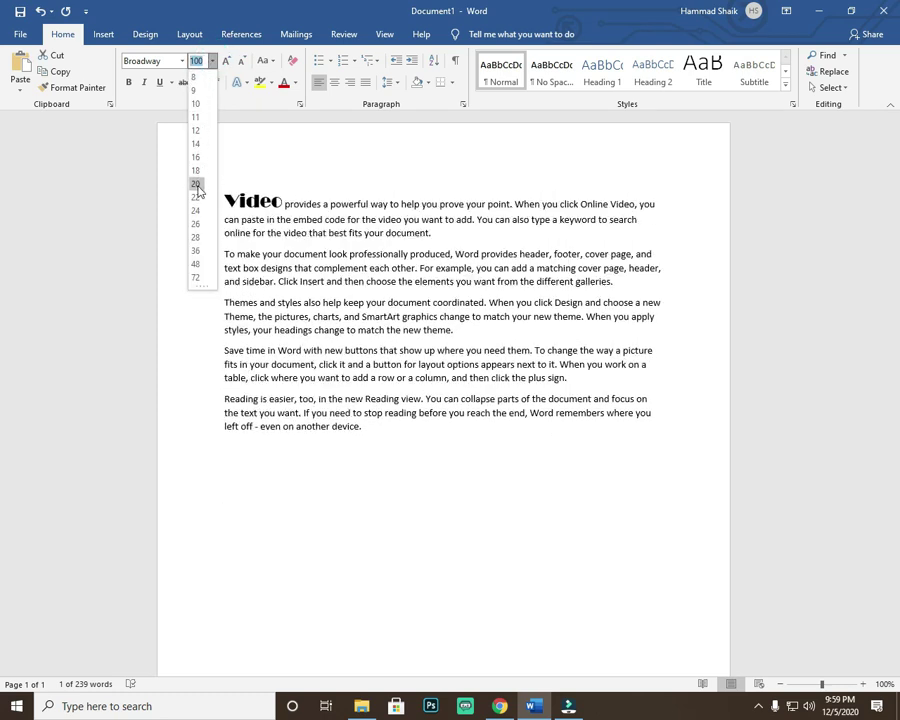
pyautogui.click(199, 144)
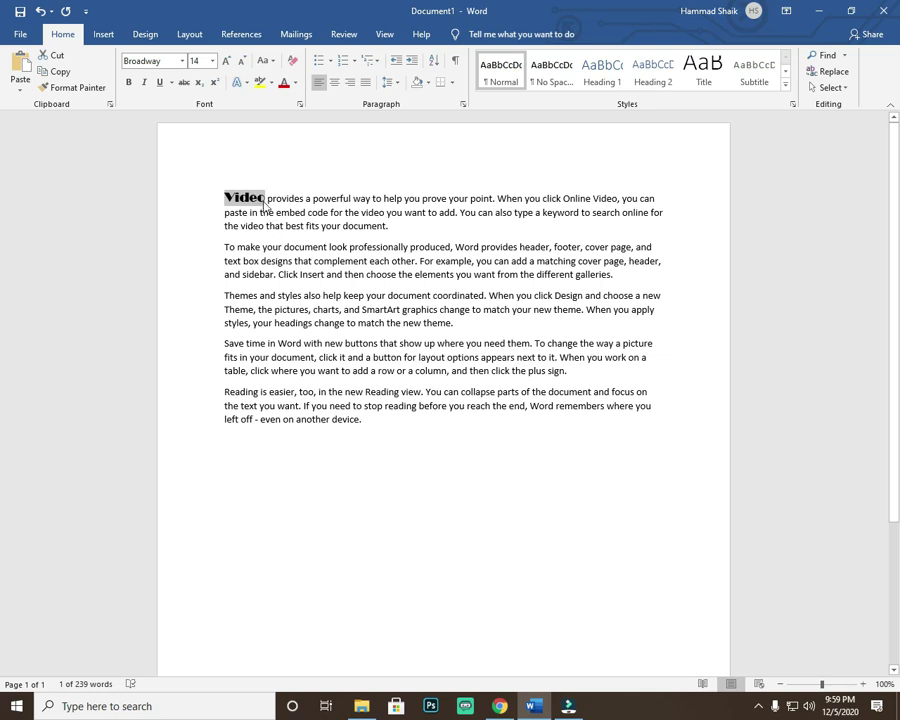
# - Step Video up to 36 pt with Increase Font Size, then down to 16 pt
pyautogui.click(226, 62)
pyautogui.click(226, 62)
pyautogui.click(226, 62)
pyautogui.click(226, 62)
pyautogui.click(226, 62)
pyautogui.click(226, 62)
pyautogui.click(226, 62)
pyautogui.click(226, 62)
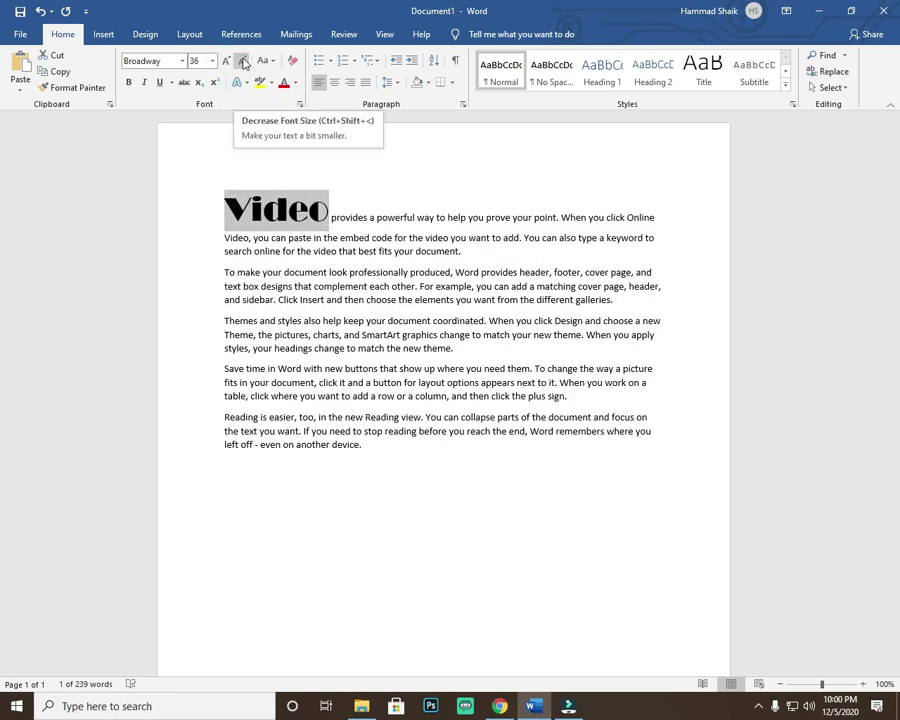
pyautogui.click(243, 62)
pyautogui.click(243, 62)
pyautogui.click(243, 62)
pyautogui.click(243, 62)
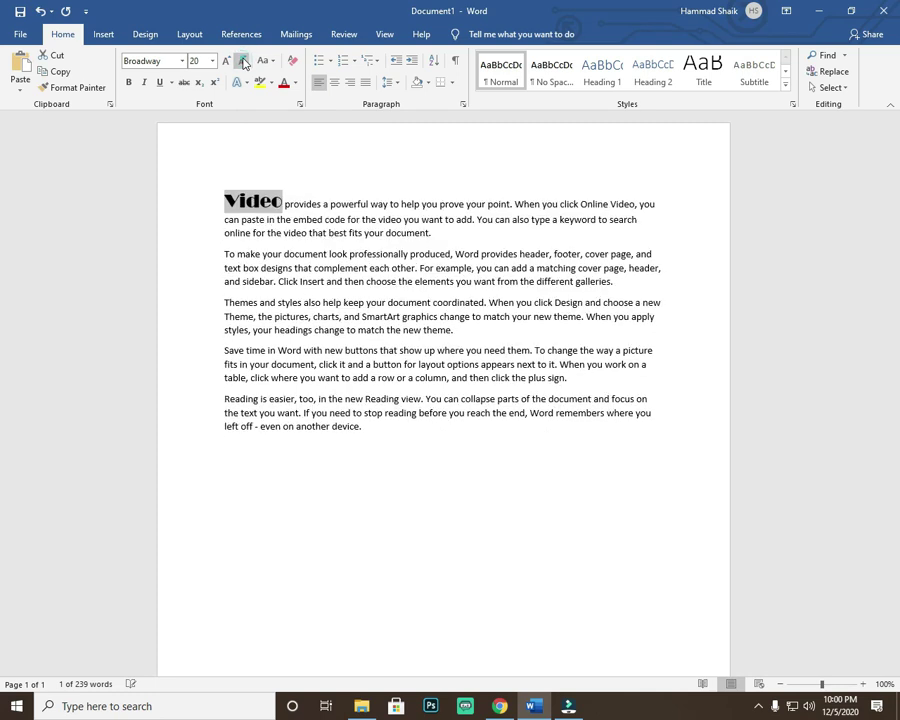
pyautogui.click(243, 62)
pyautogui.click(243, 62)
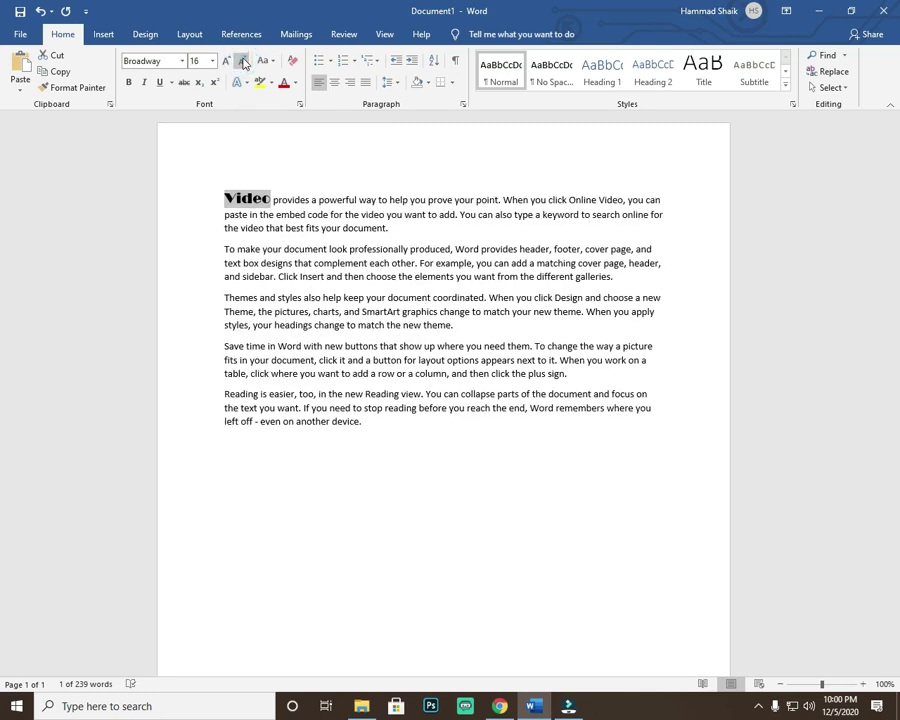
pyautogui.click(273, 189)
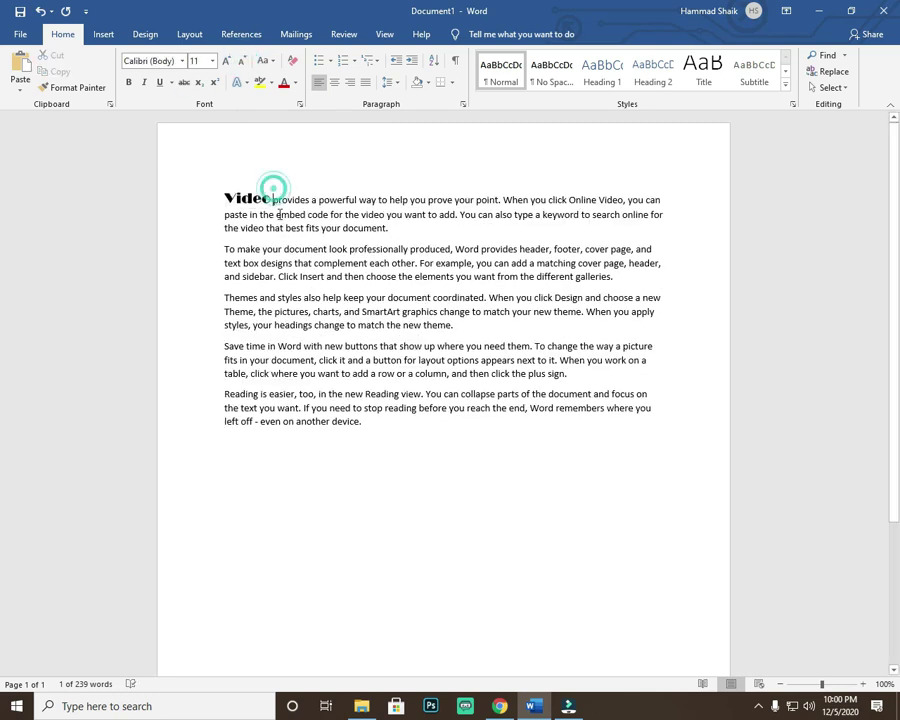
# - Select the first paragraph's text after Video and toggle Bold and Italic until both are on
pyautogui.moveTo(396, 228); pyautogui.dragTo(286, 209)
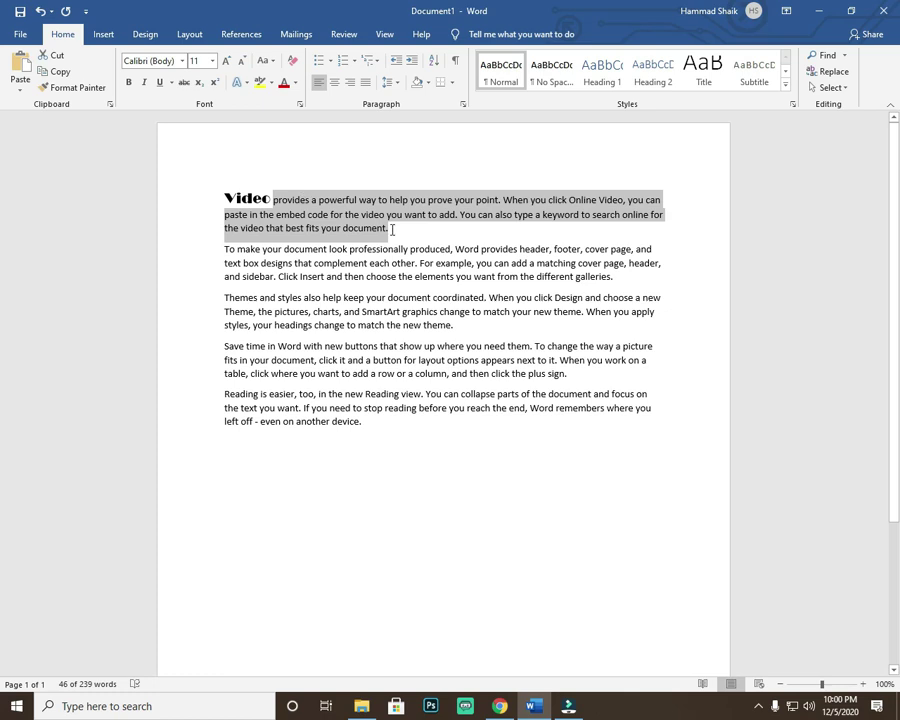
pyautogui.click(129, 86)
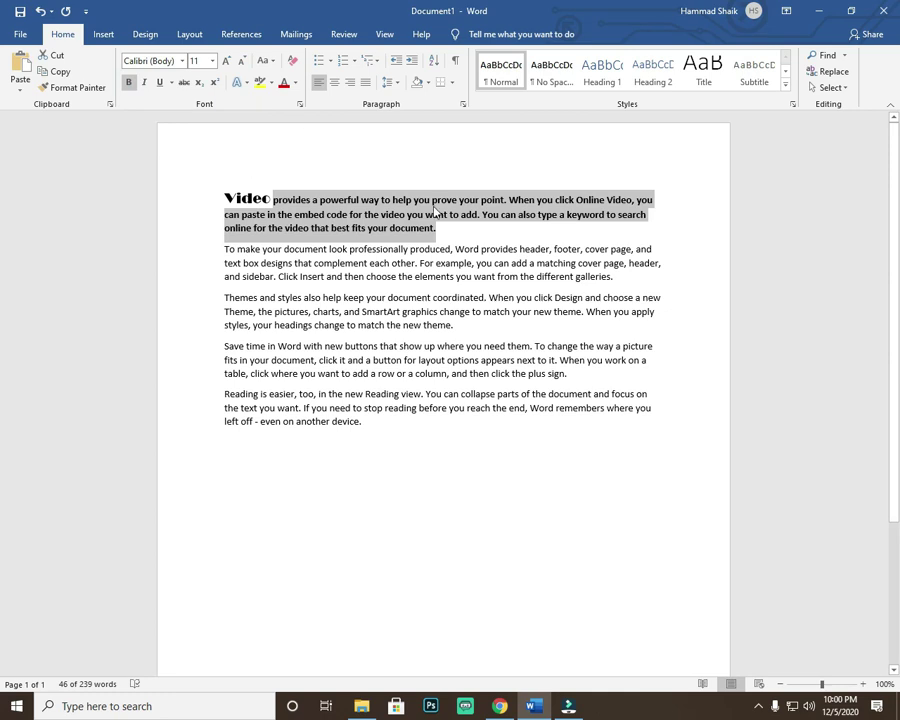
pyautogui.click(129, 84)
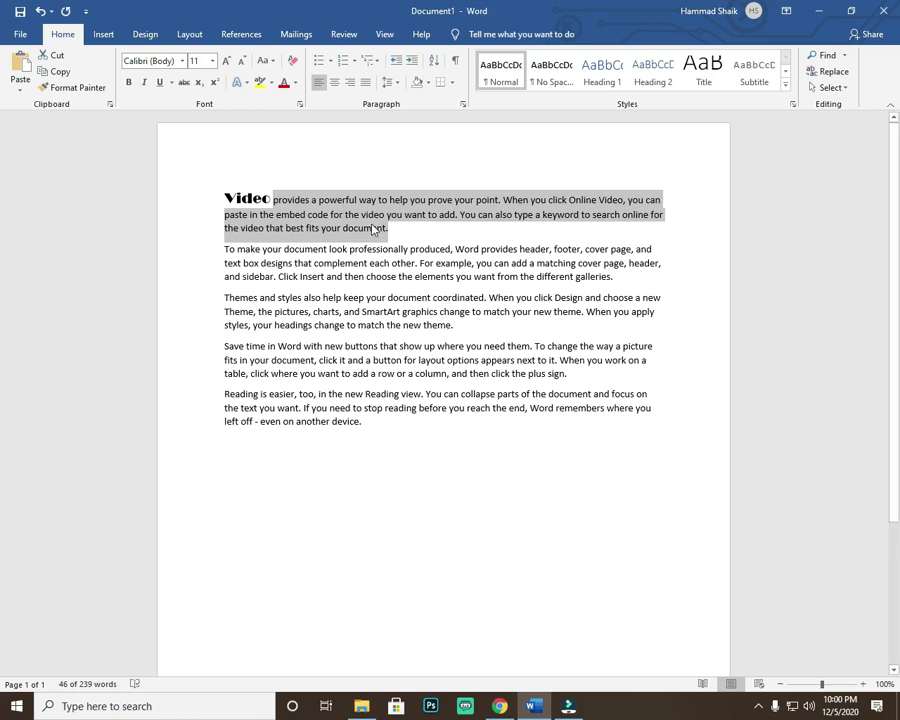
pyautogui.click(145, 84)
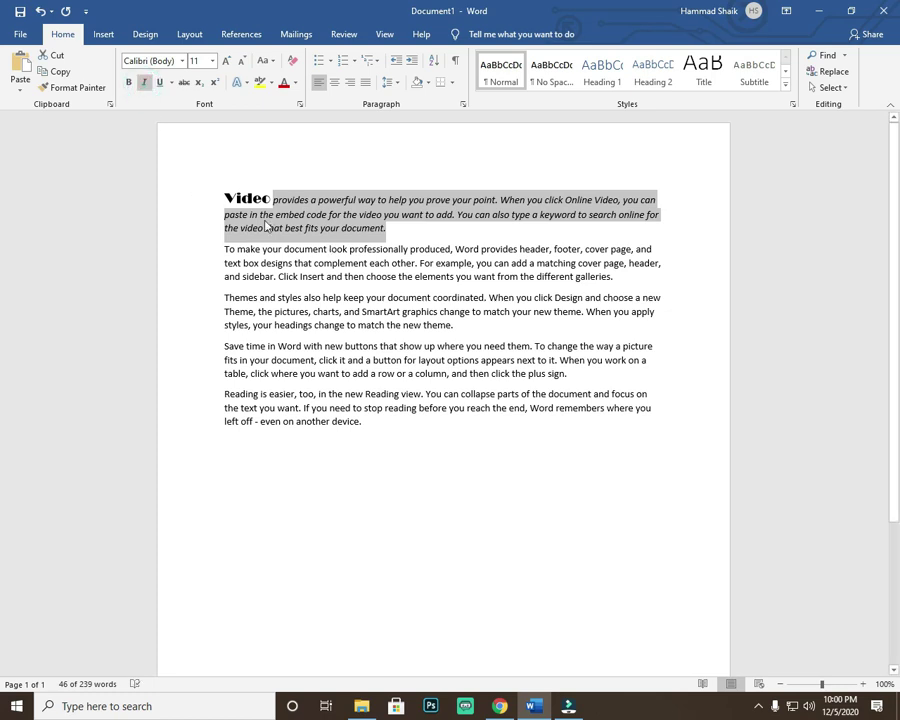
pyautogui.click(145, 83)
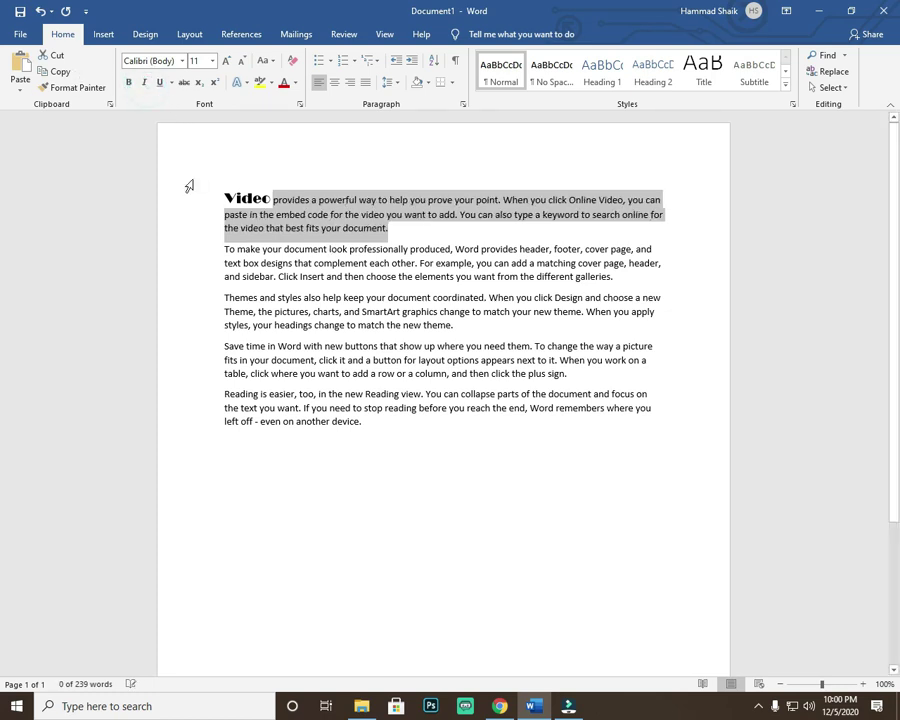
pyautogui.click(130, 84)
pyautogui.click(145, 84)
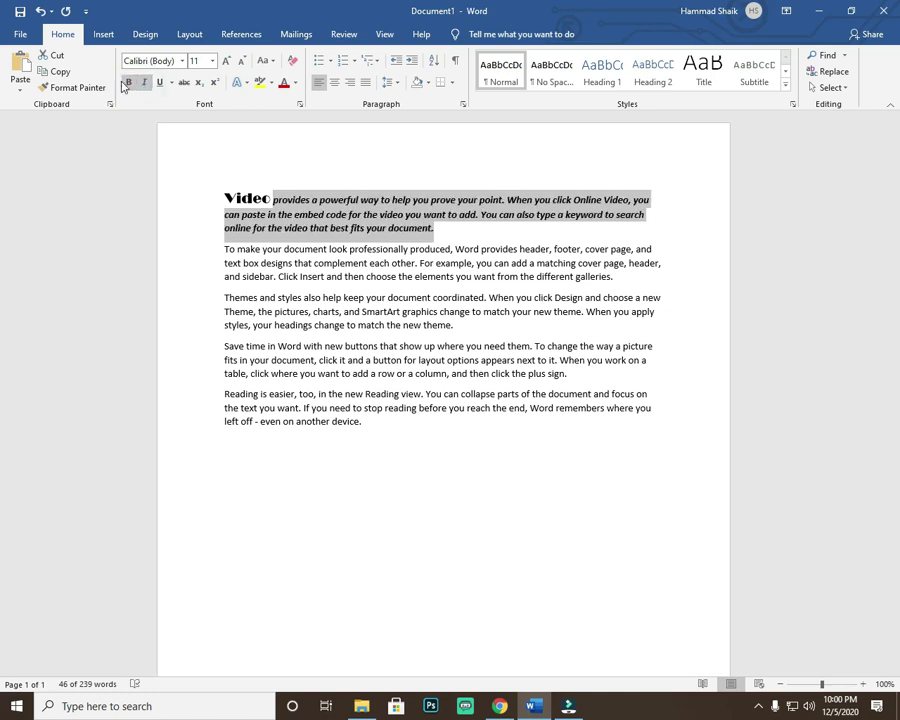
pyautogui.click(130, 84)
pyautogui.click(145, 83)
pyautogui.click(129, 83)
pyautogui.click(145, 83)
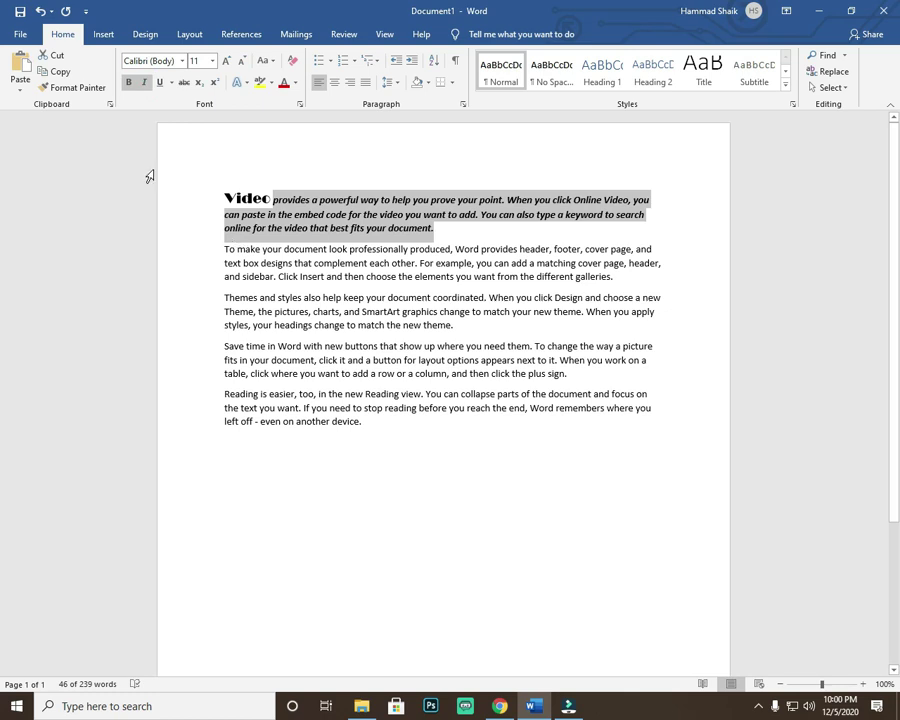
pyautogui.click(370, 229)
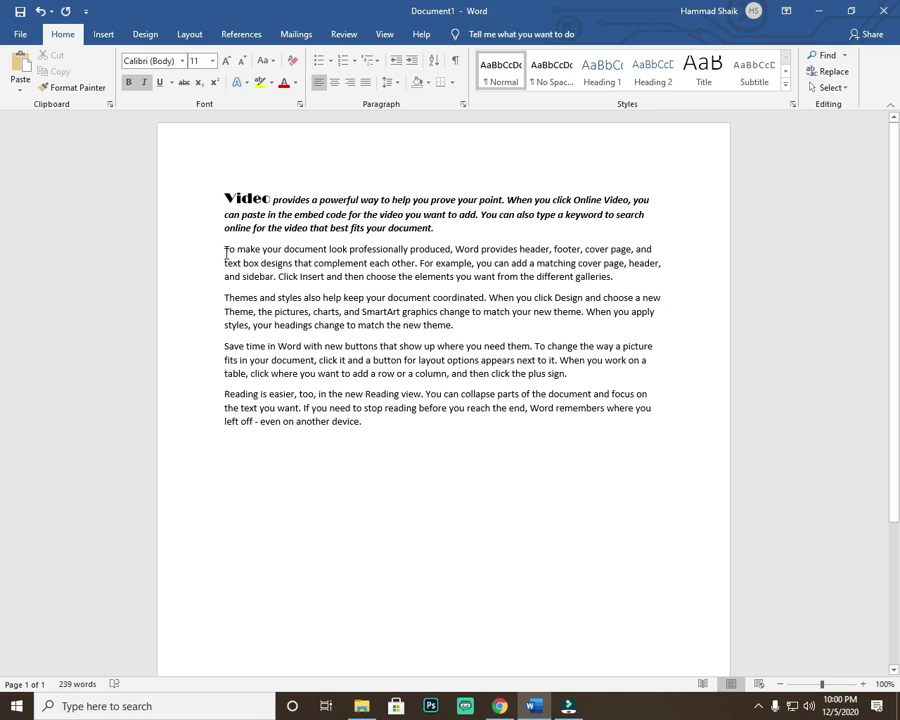
# - Select the second paragraph, underline it with a chosen style, and colour the underline magenta
pyautogui.moveTo(226, 252); pyautogui.dragTo(614, 285)
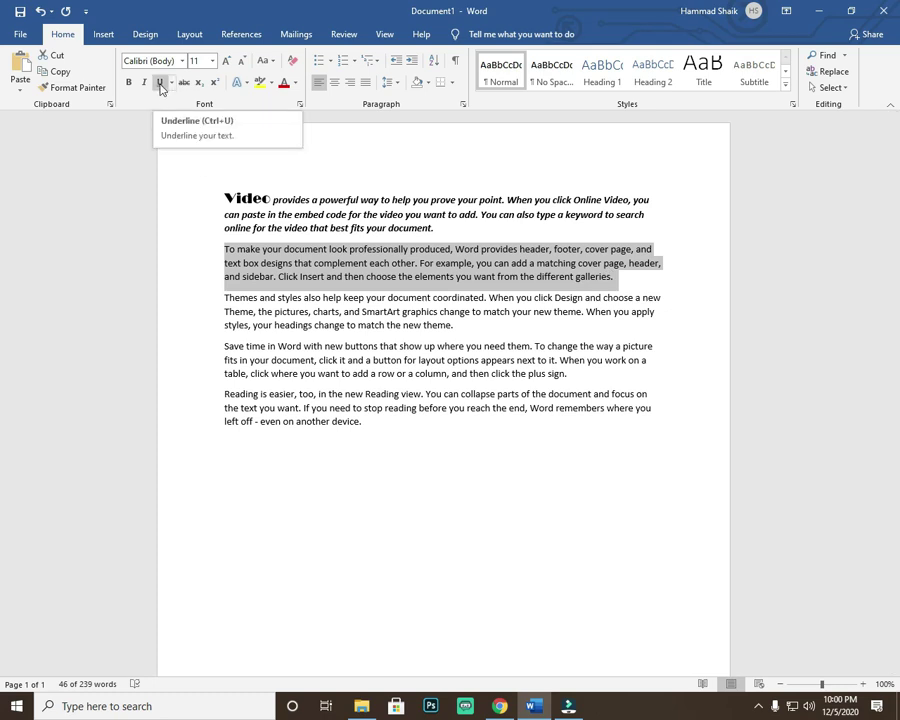
pyautogui.click(160, 83)
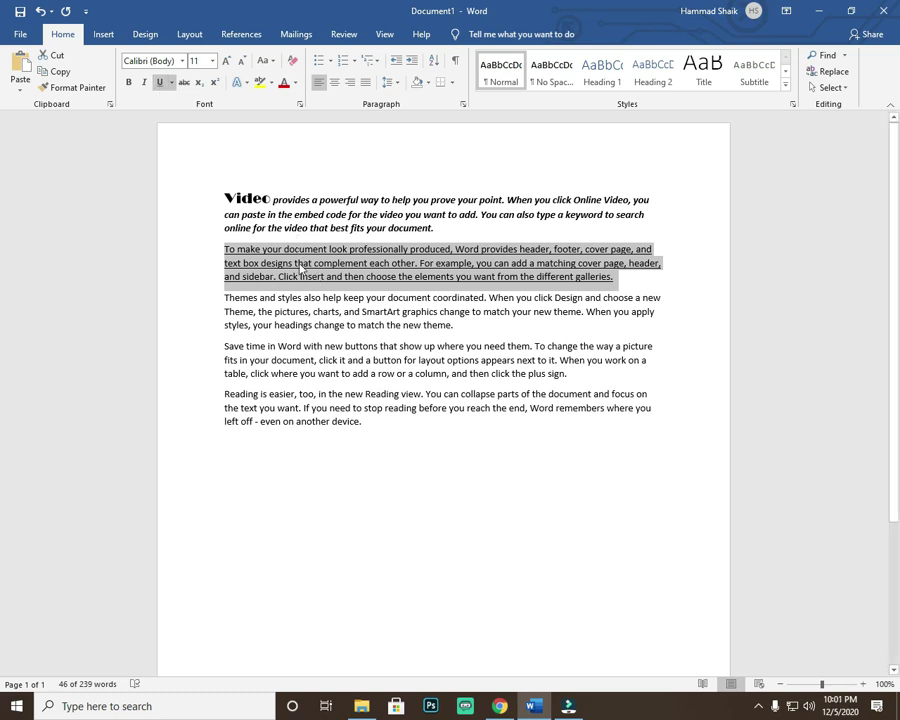
pyautogui.click(172, 84)
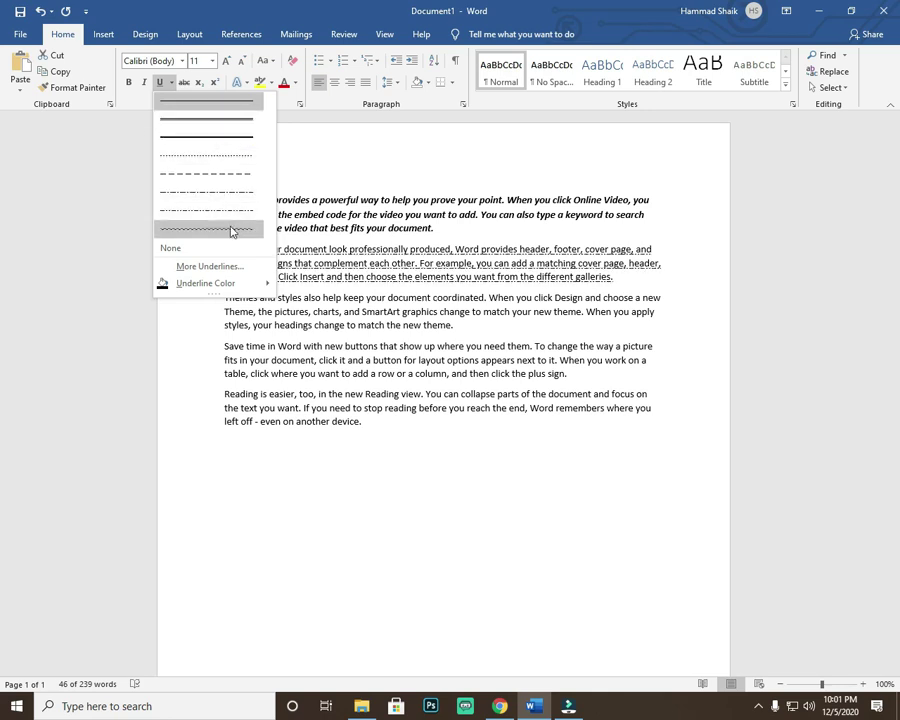
pyautogui.click(226, 129)
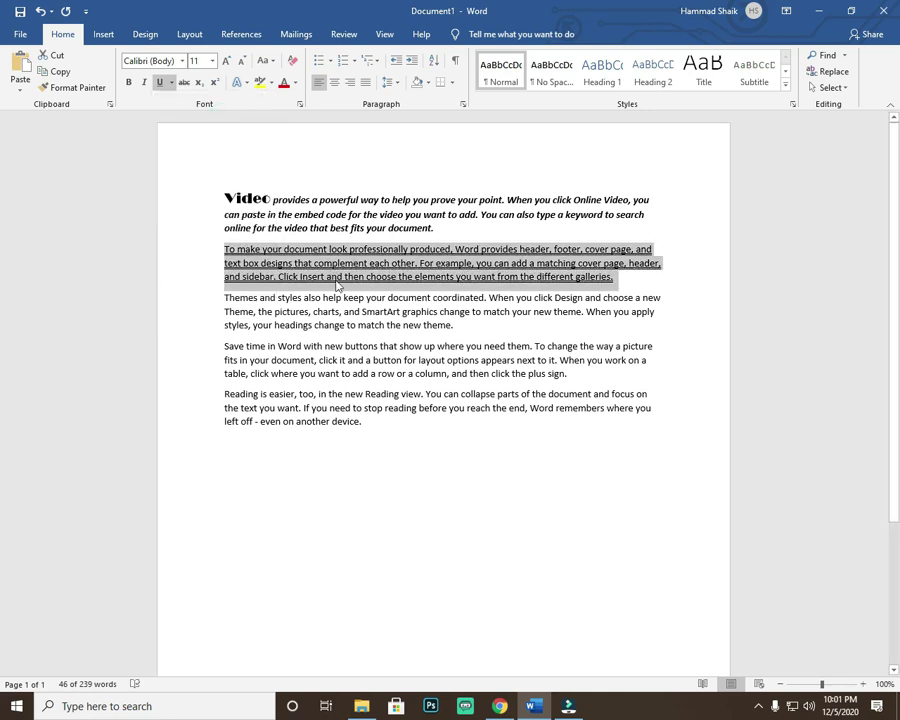
pyautogui.click(171, 82)
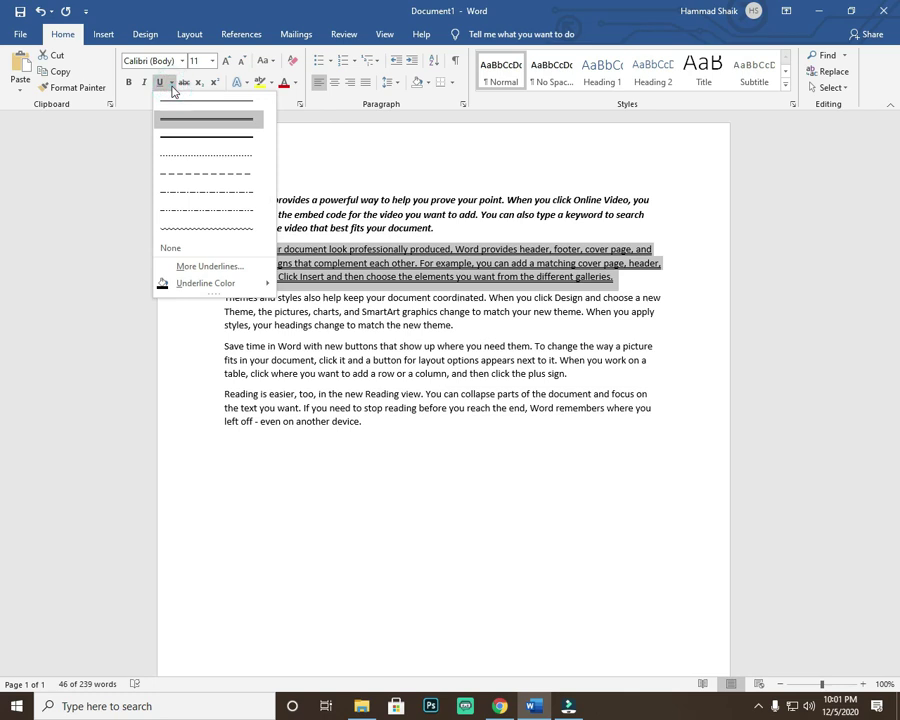
pyautogui.moveTo(206, 283)
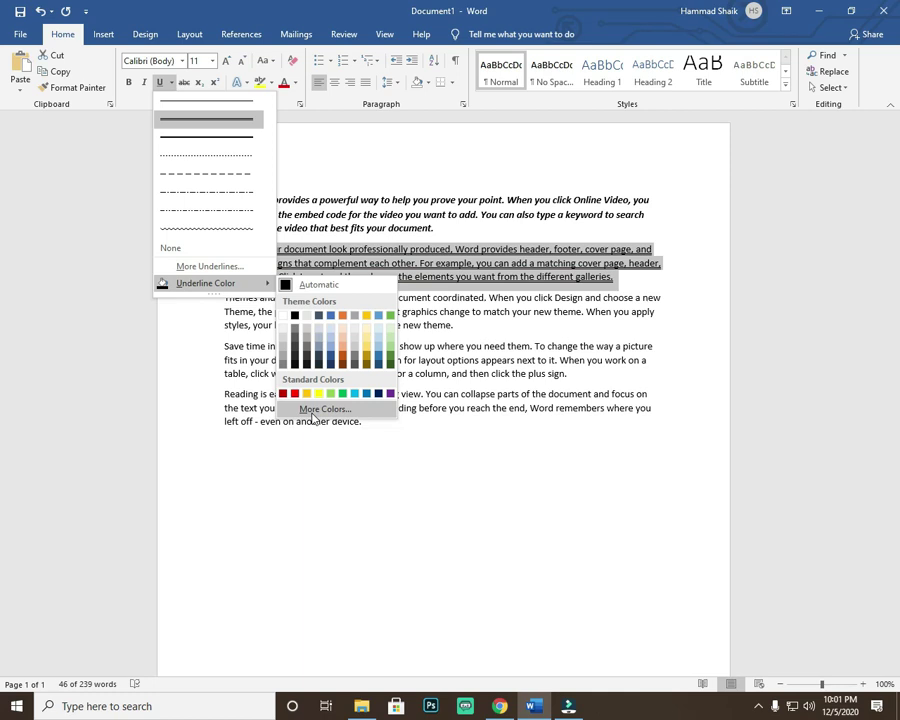
pyautogui.click(318, 409)
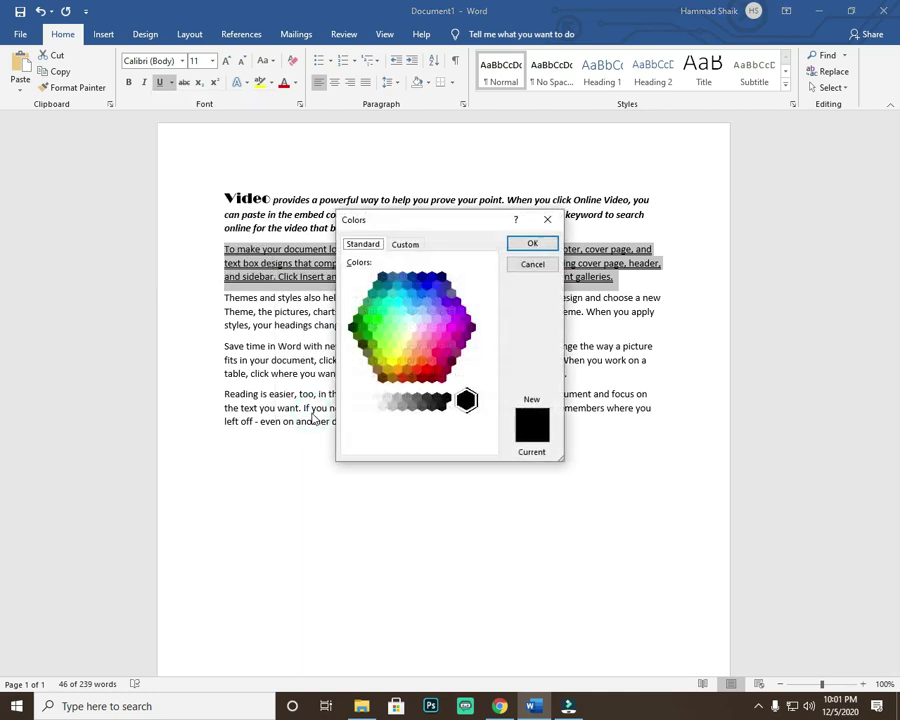
pyautogui.click(441, 327)
pyautogui.click(535, 244)
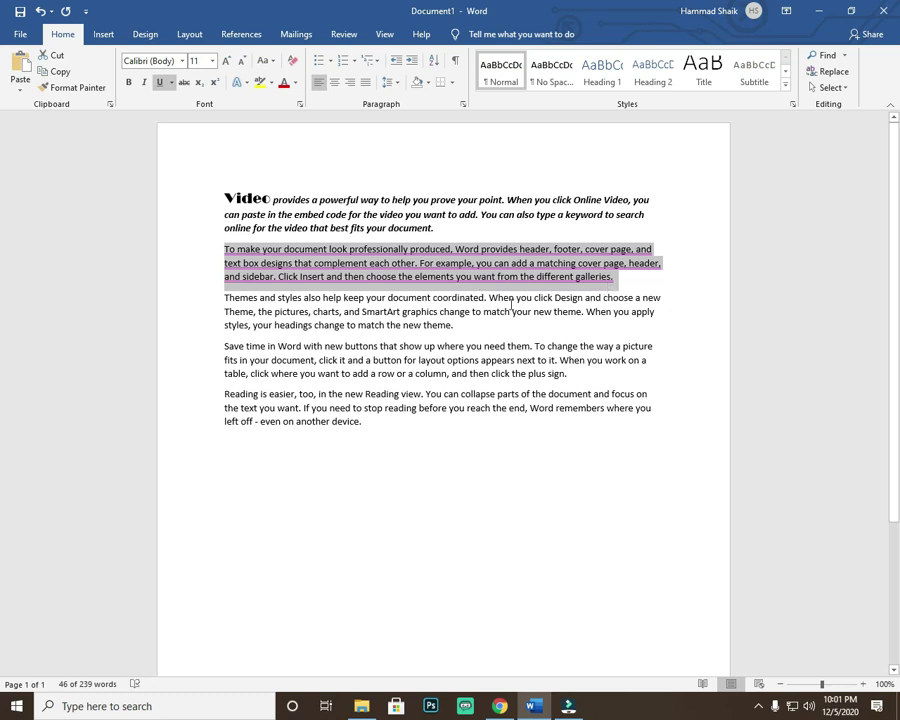
# - Reapply the underline with a thicker style and change its colour to black
pyautogui.click(160, 82)
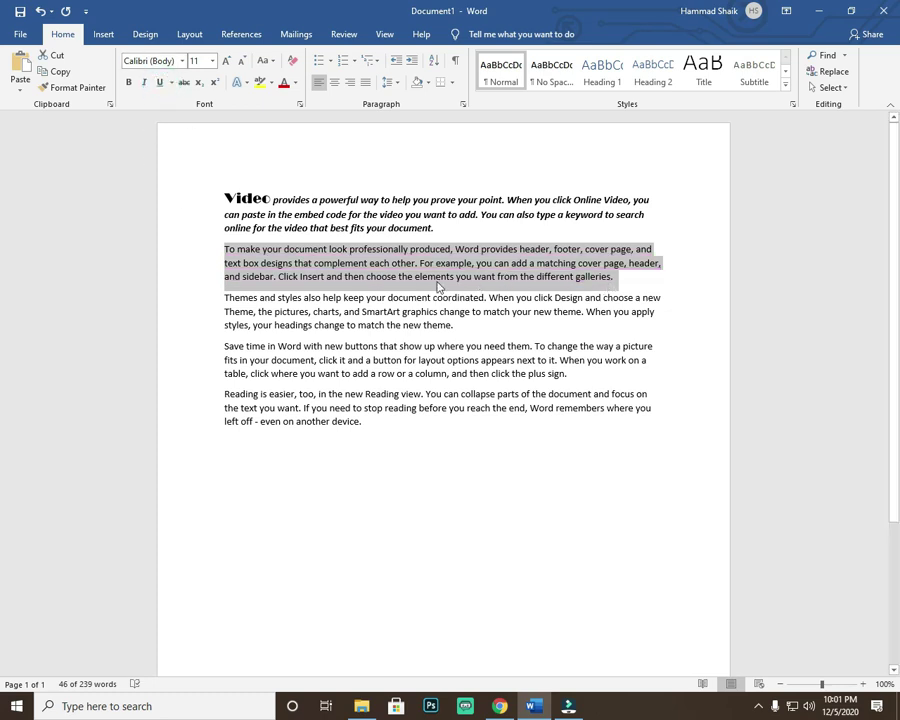
pyautogui.click(162, 84)
pyautogui.click(170, 83)
pyautogui.click(211, 120)
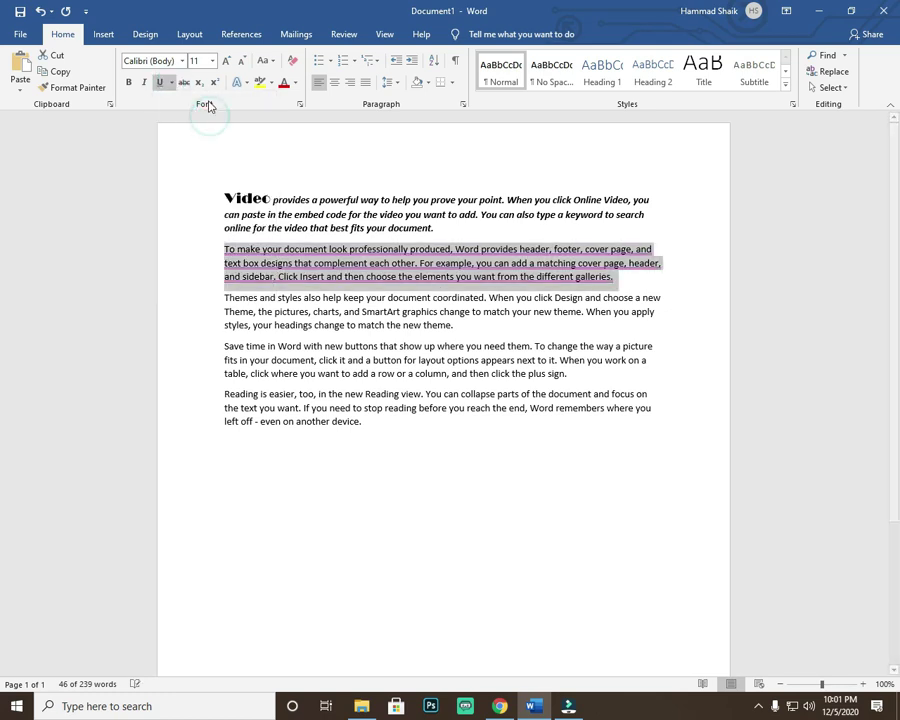
pyautogui.click(172, 83)
pyautogui.click(172, 83)
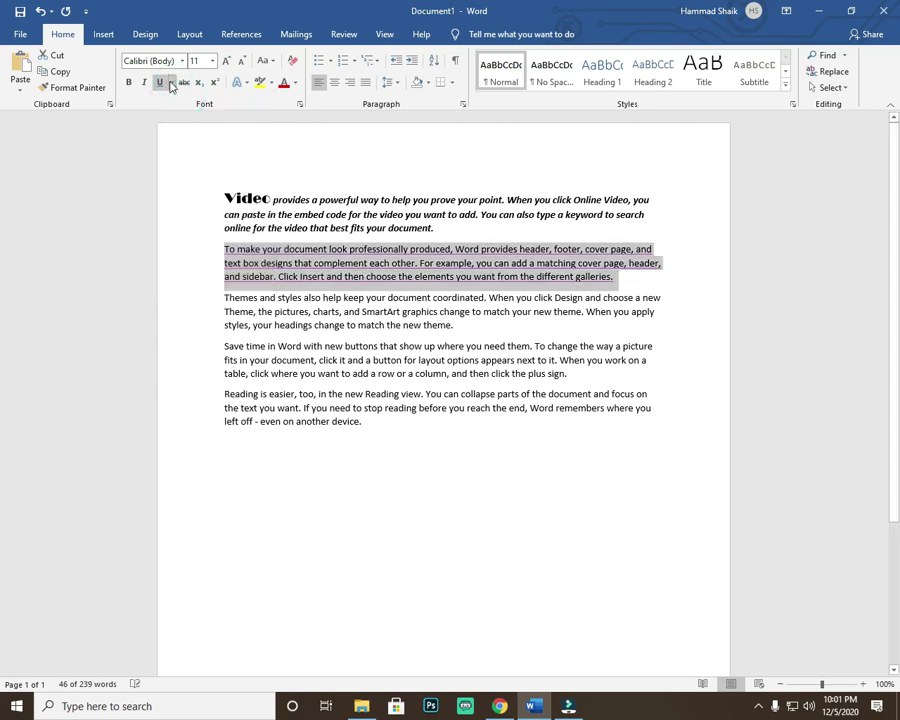
pyautogui.click(172, 83)
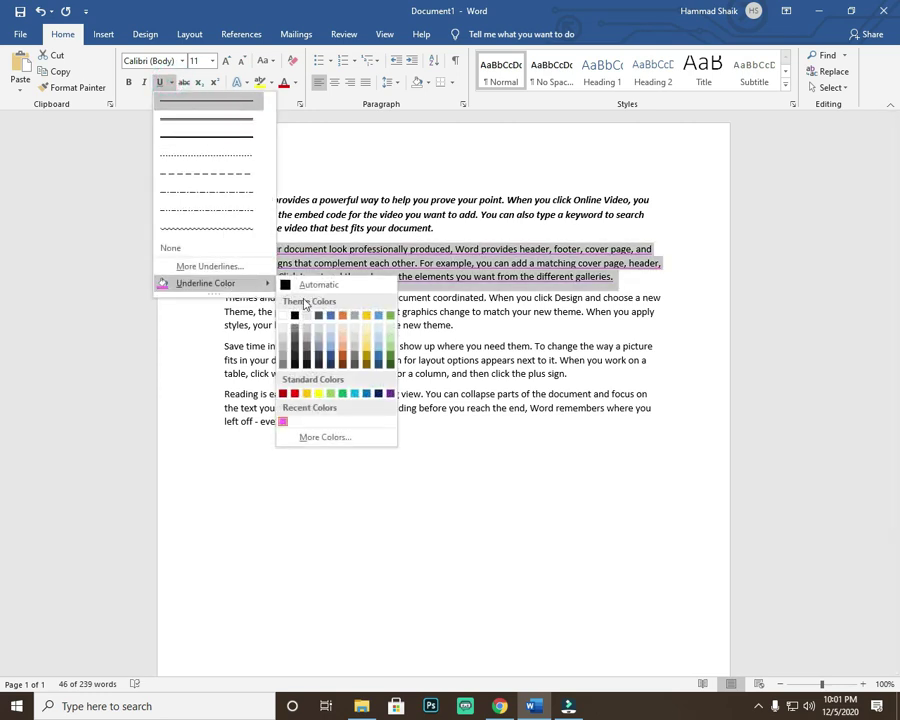
pyautogui.click(296, 316)
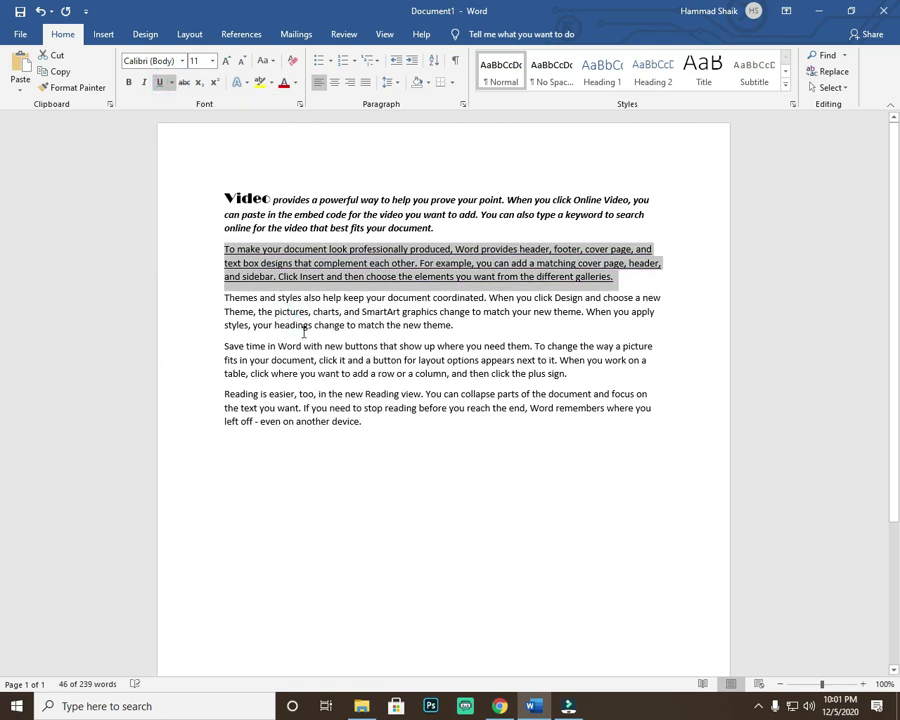
pyautogui.click(301, 327)
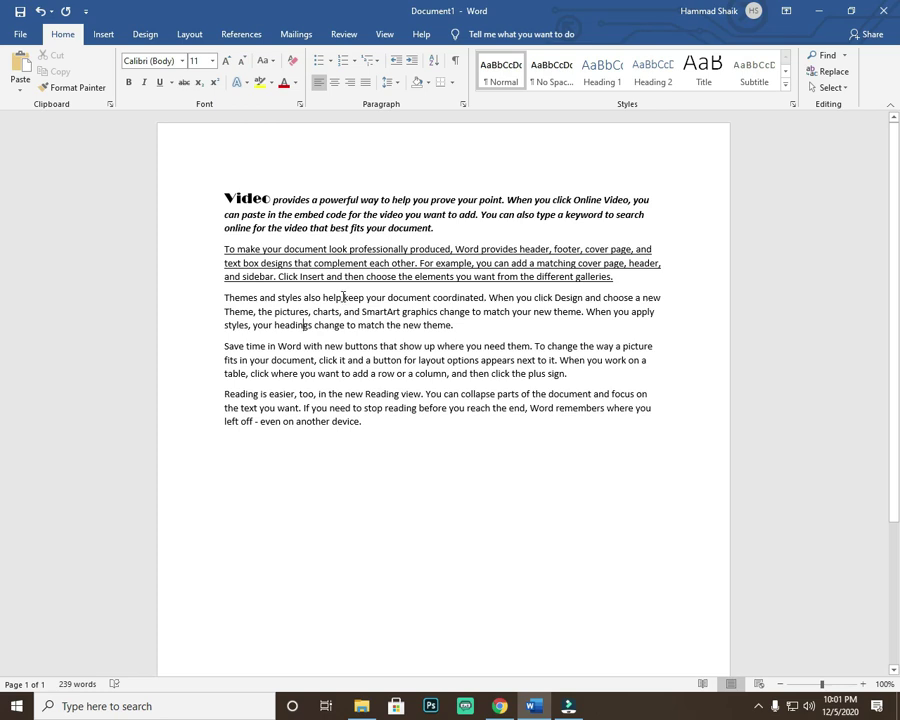
# - Retype the broken word 'help' in the third paragraph, delete it, then undo the deletion
pyautogui.click(342, 297)
pyautogui.press('BackSpace')
pyautogui.press('BackSpace')
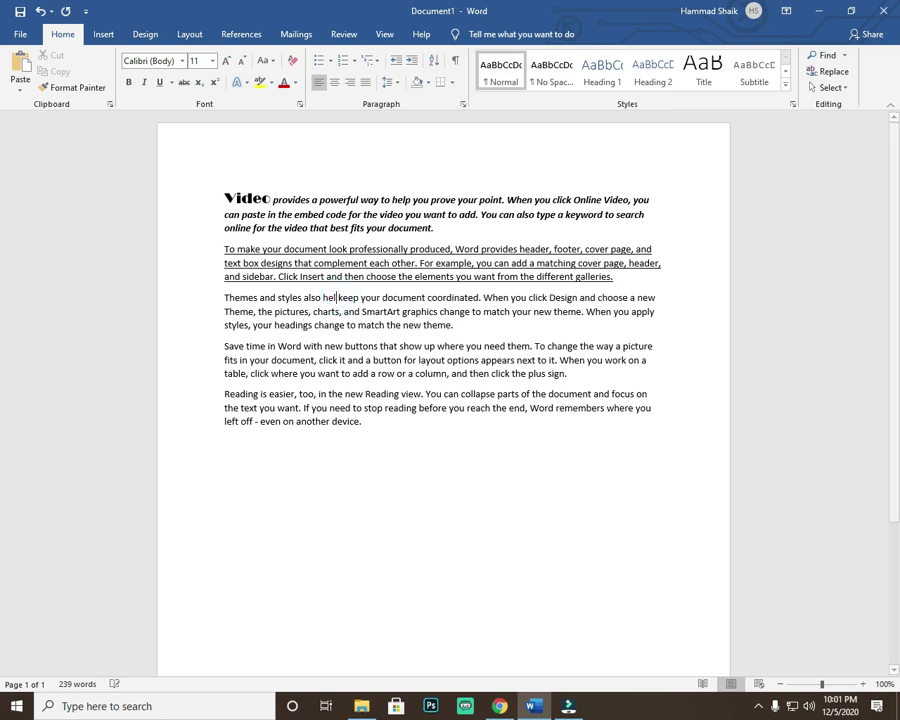
pyautogui.press('BackSpace')
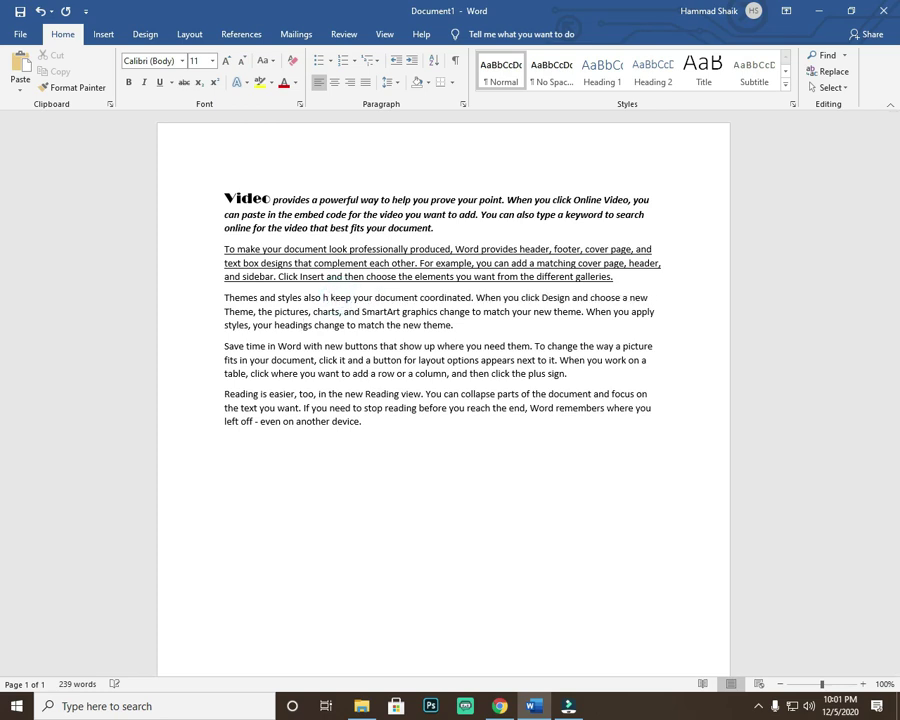
pyautogui.press('BackSpace')
pyautogui.write('help')
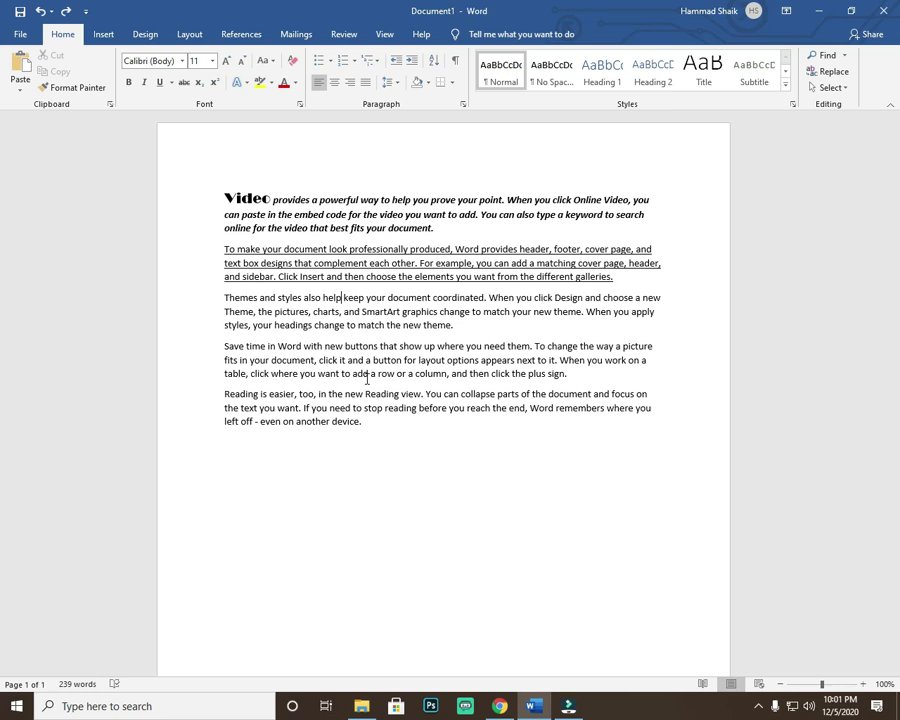
pyautogui.doubleClick(333, 298)
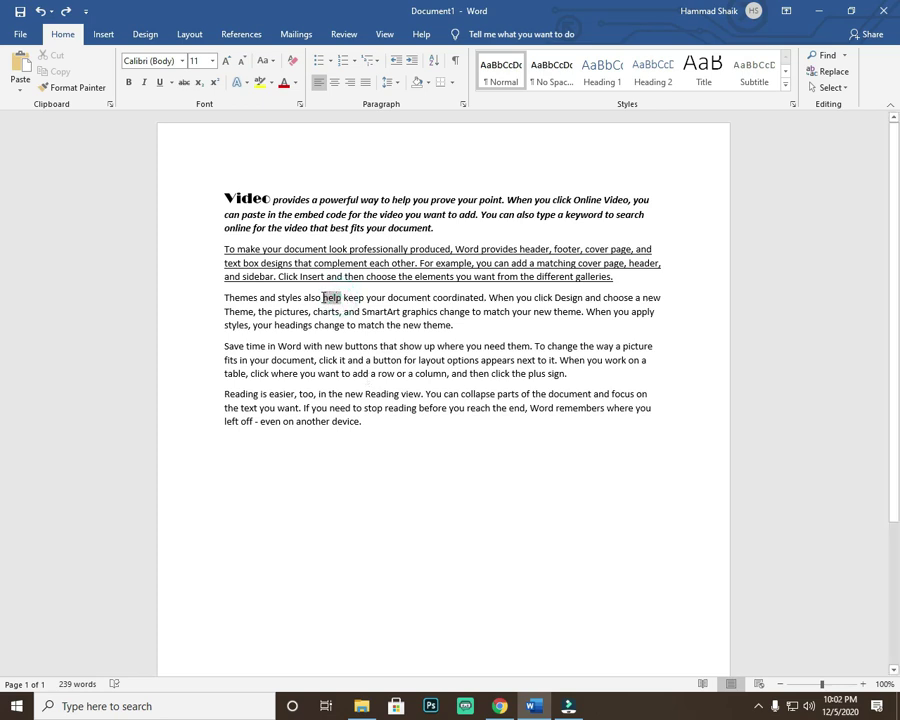
pyautogui.press('Delete')
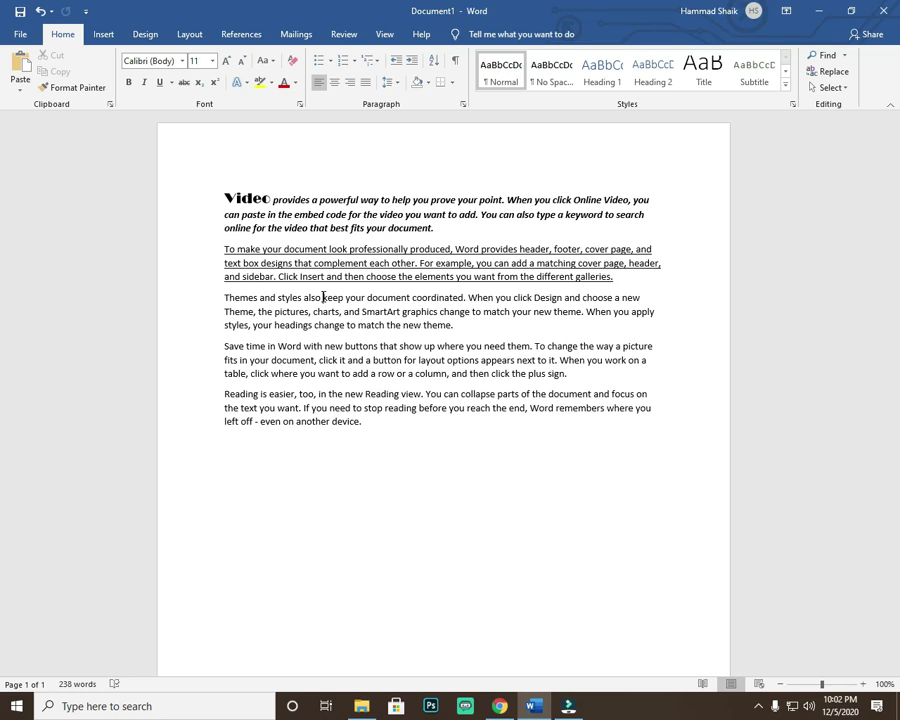
pyautogui.hotkey('ctrl', 'z')
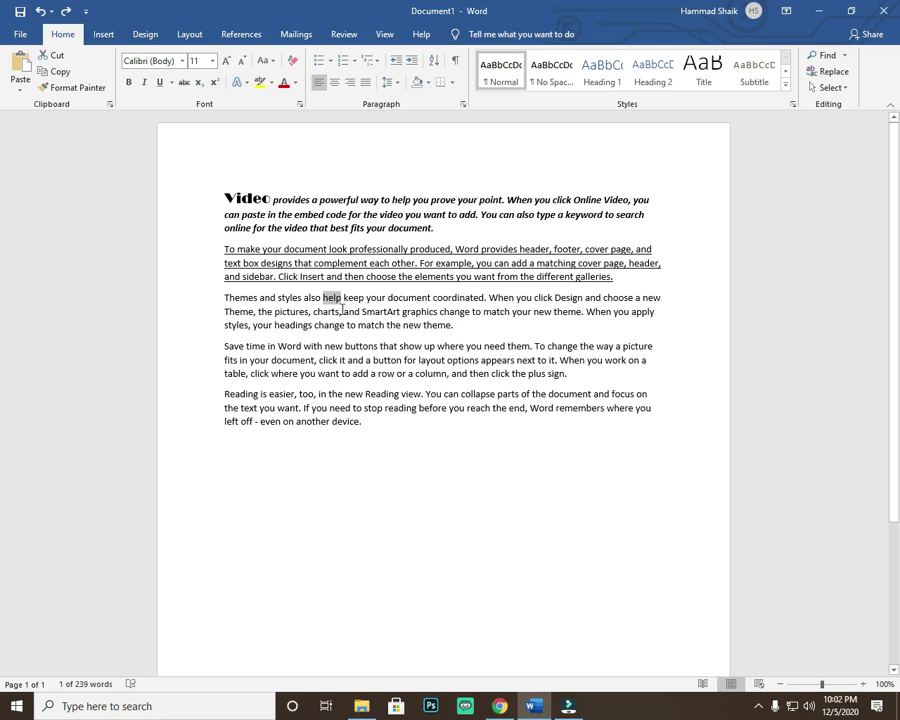
# - Apply and then remove strikethrough on the word 'coordinated'
pyautogui.moveTo(433, 297); pyautogui.dragTo(484, 299)
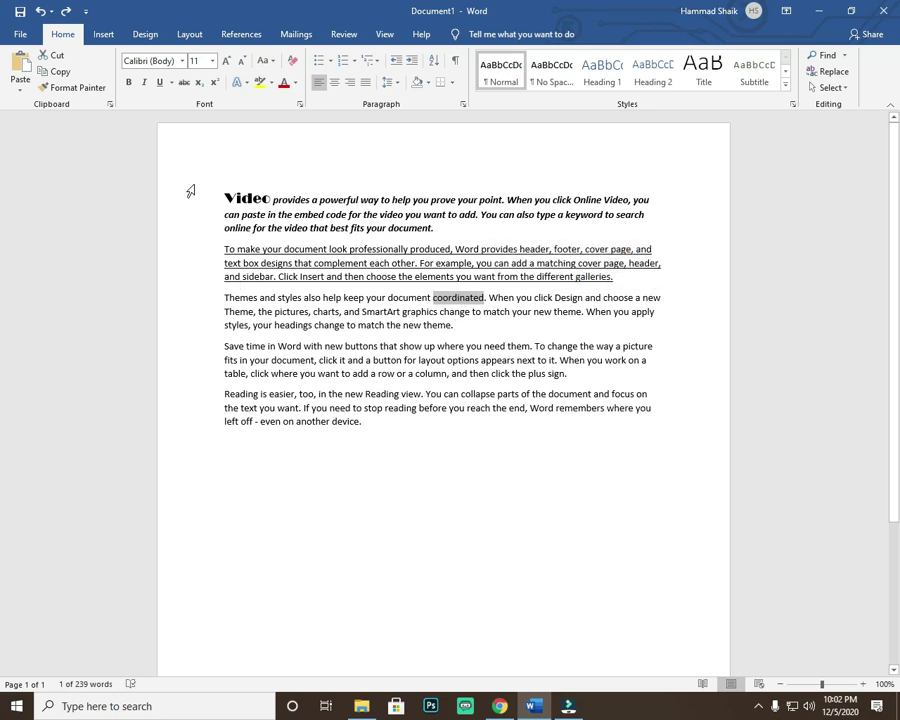
pyautogui.click(185, 83)
pyautogui.click(184, 83)
# - Clear the document and set the new text H20 in Calibri (Body)
pyautogui.hotkey('ctrl', 'a')
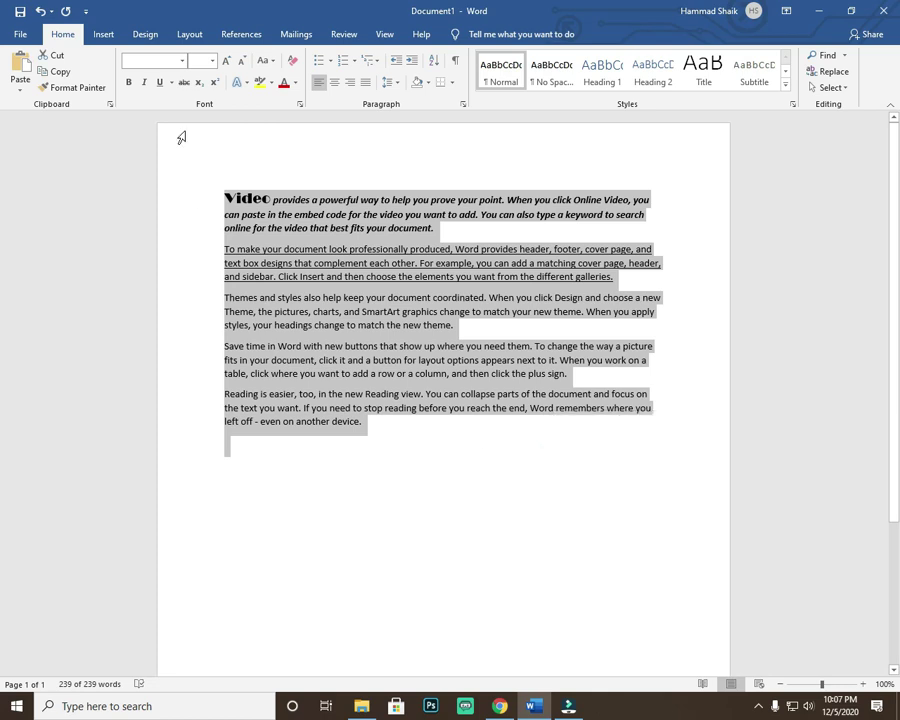
pyautogui.click(396, 532)
pyautogui.press('Delete')
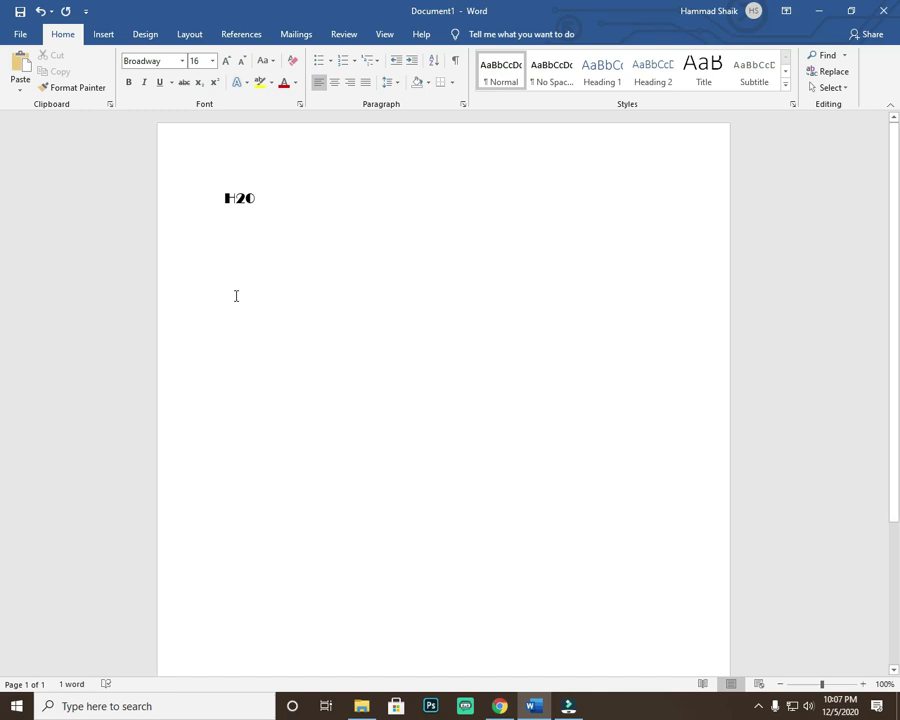
pyautogui.moveTo(266, 207); pyautogui.dragTo(194, 200)
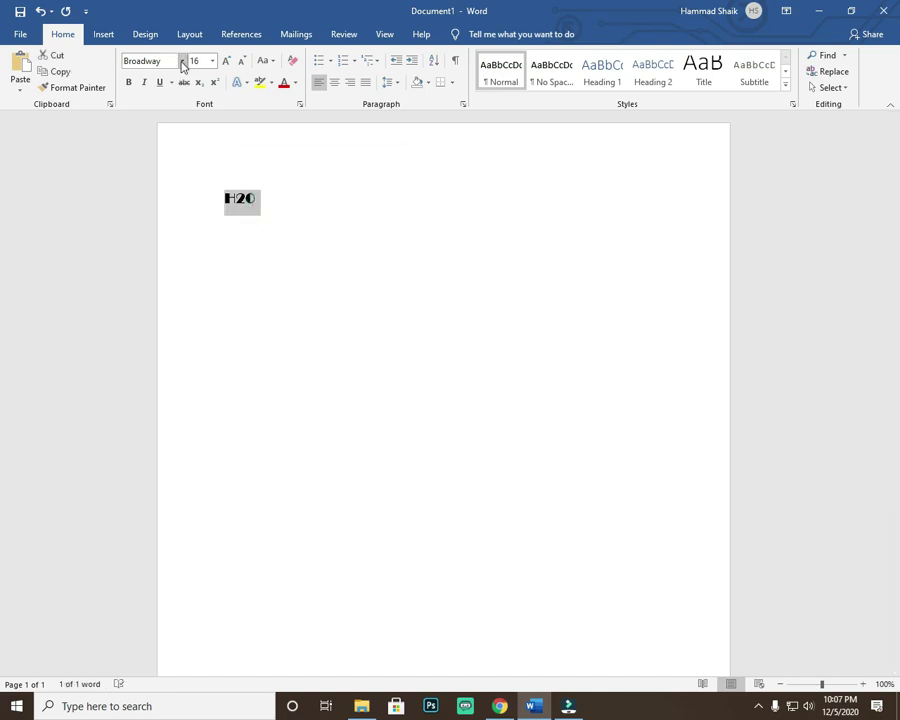
pyautogui.click(182, 61)
pyautogui.click(145, 112)
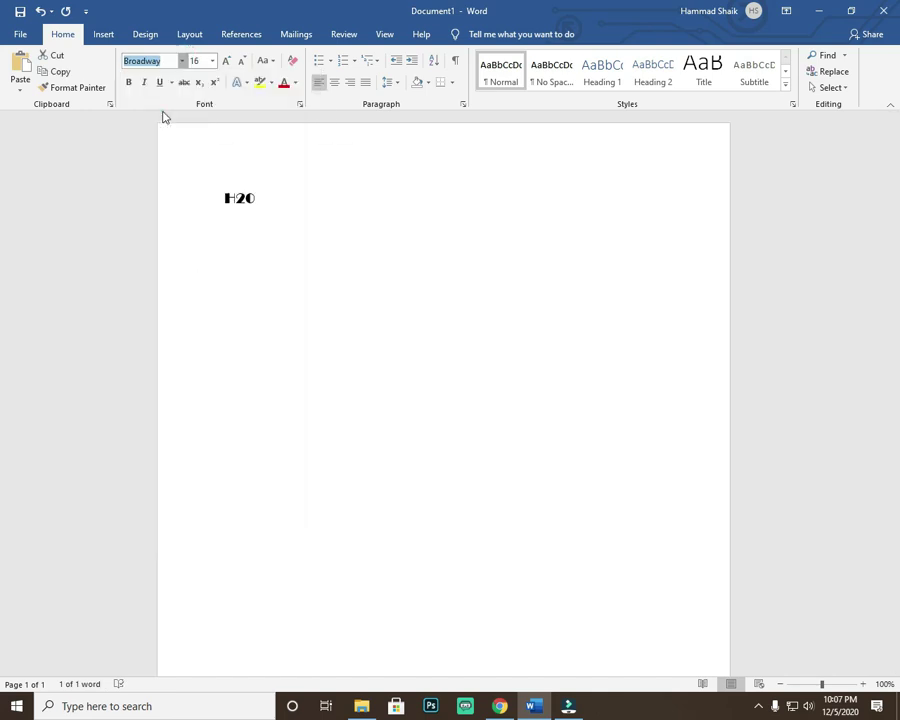
pyautogui.click(246, 207)
# - Make the 2 in H20 a subscript
pyautogui.click(245, 203)
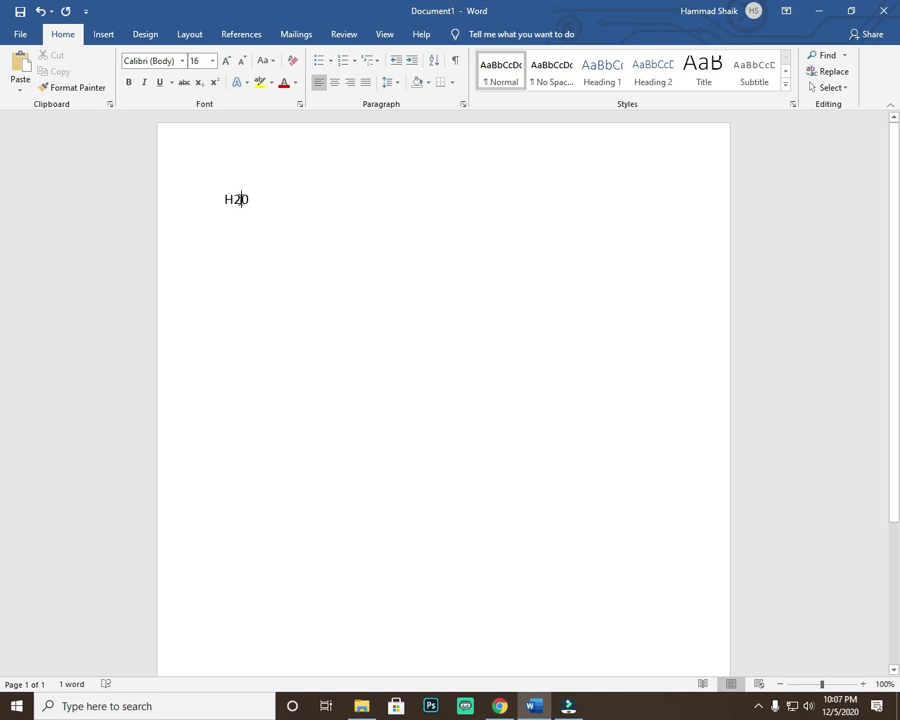
pyautogui.moveTo(241, 199); pyautogui.dragTo(233, 199)
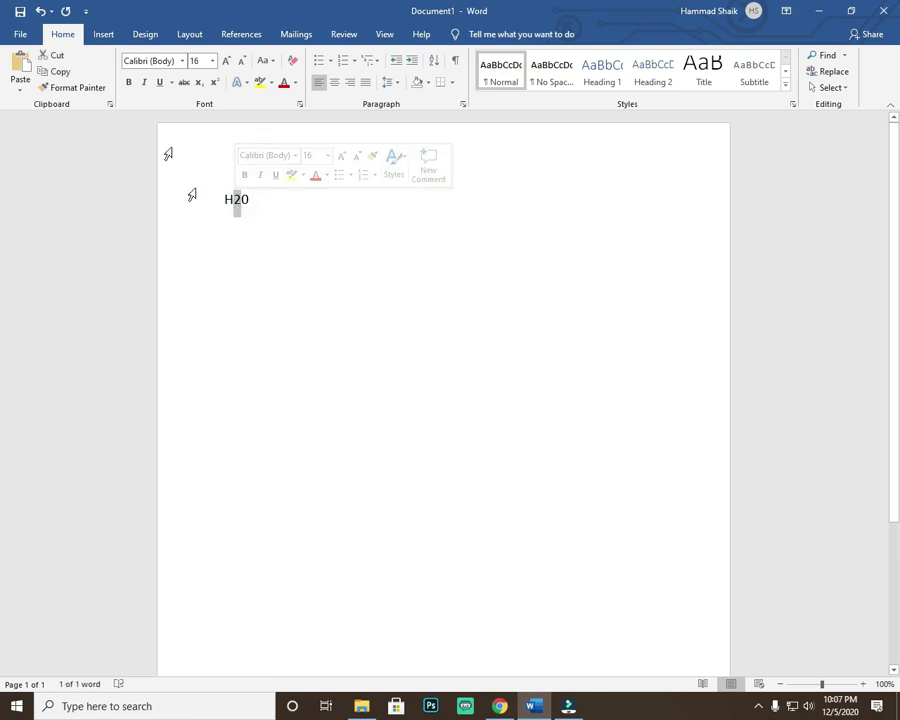
pyautogui.click(198, 83)
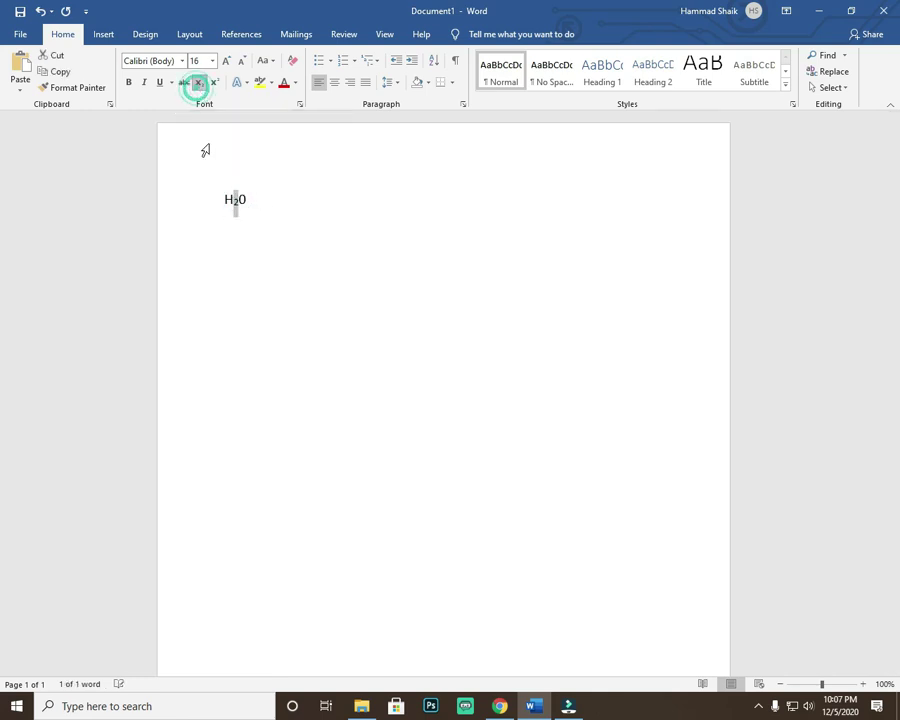
pyautogui.click(272, 202)
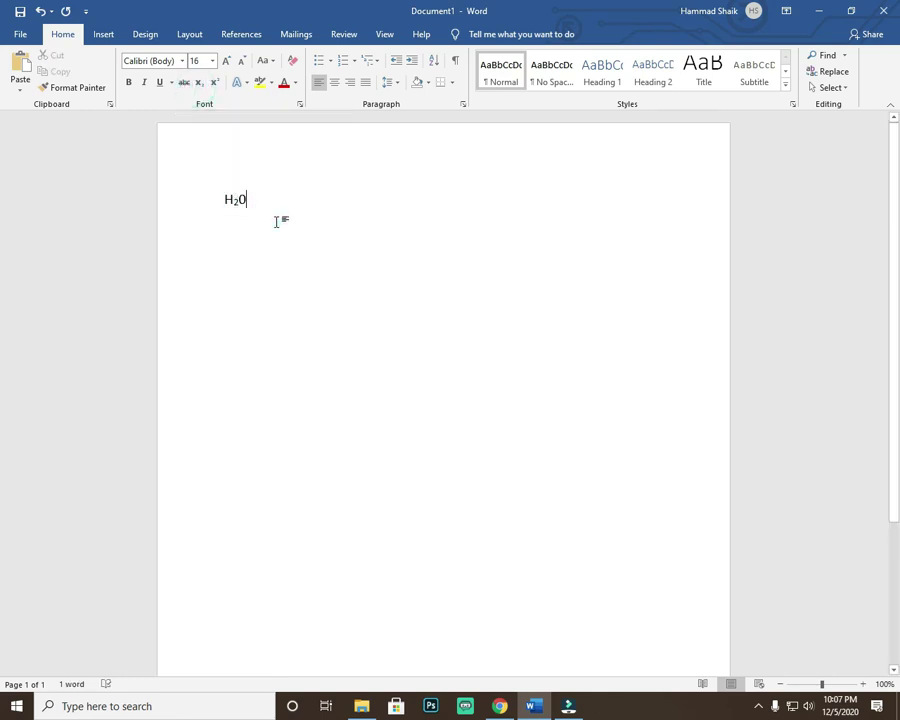
# - On a new line below H₂0, toggle Superscript on and off and type 'hajco'
pyautogui.press('Return')
pyautogui.write('2')
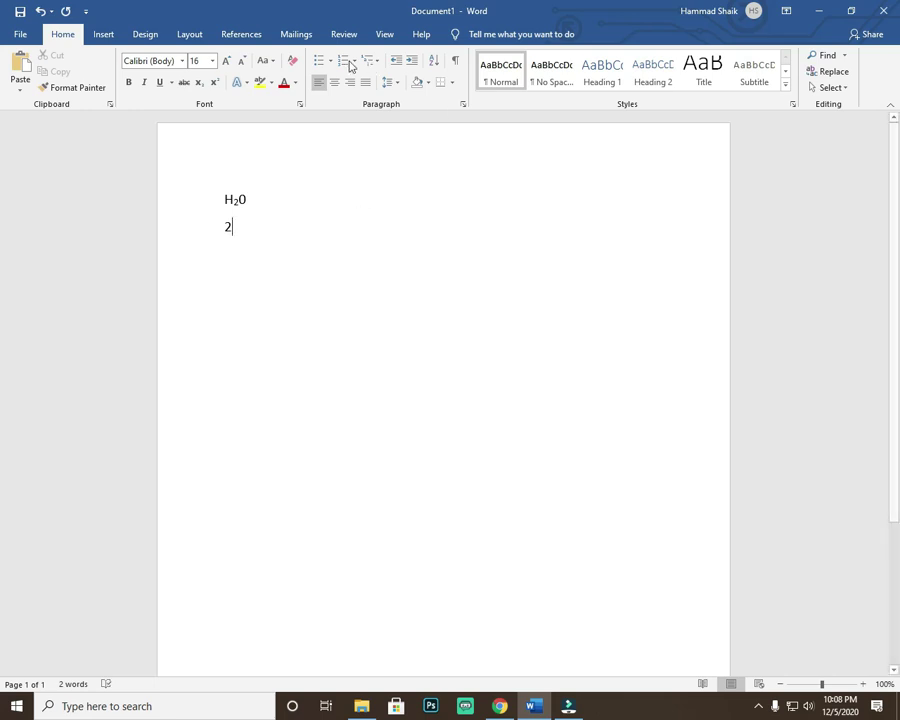
pyautogui.click(215, 84)
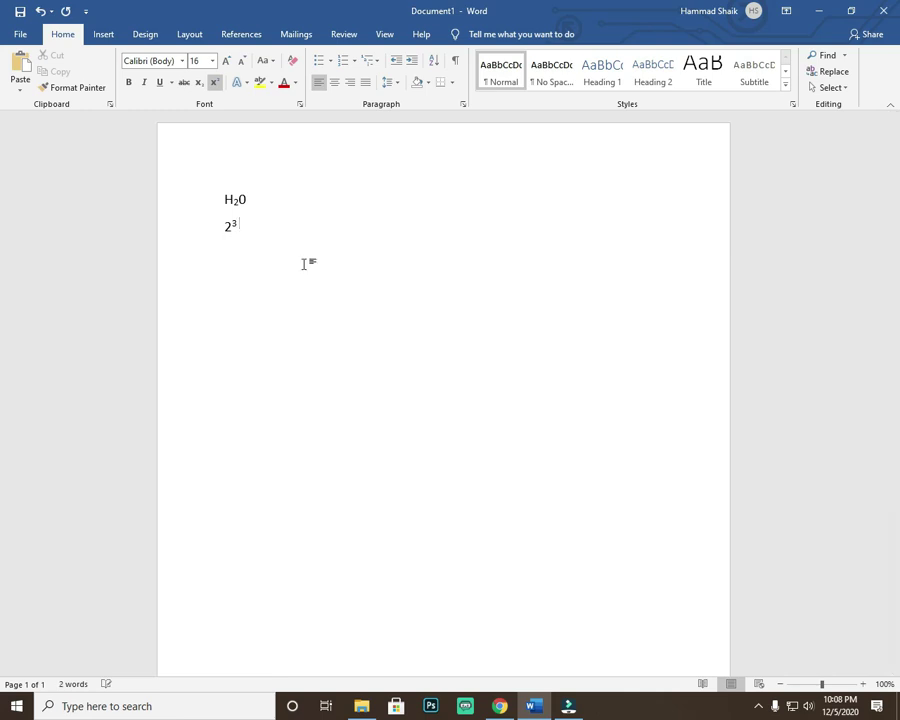
pyautogui.click(215, 82)
pyautogui.write('hajco')
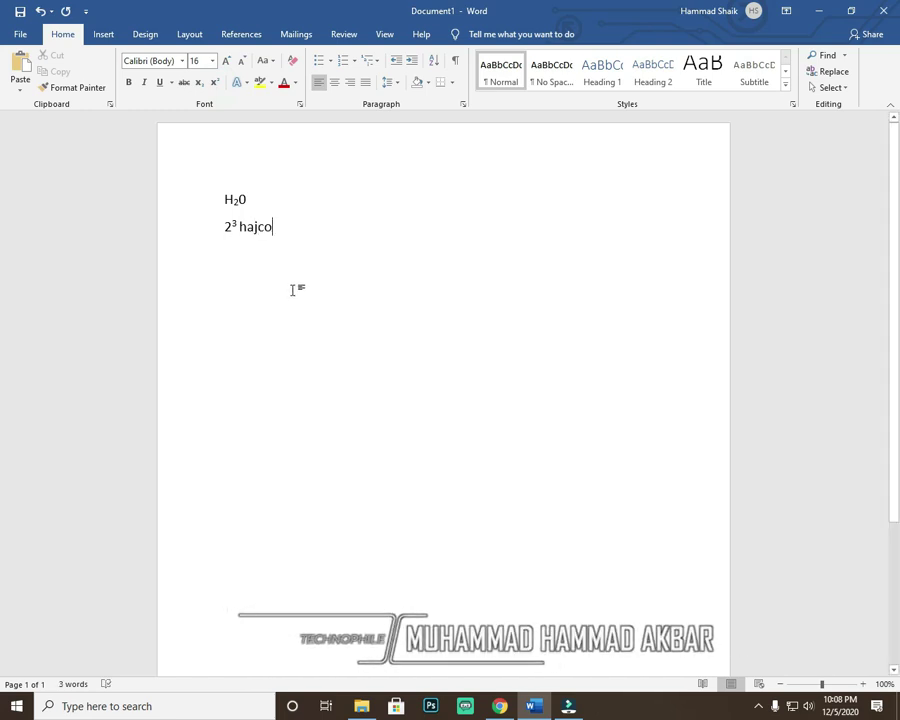
# - Clear the document and regenerate sample paragraphs with the rand() formula
pyautogui.hotkey('ctrl', 'a')
pyautogui.press('Delete')
pyautogui.write('rand()')
pyautogui.press('Return')
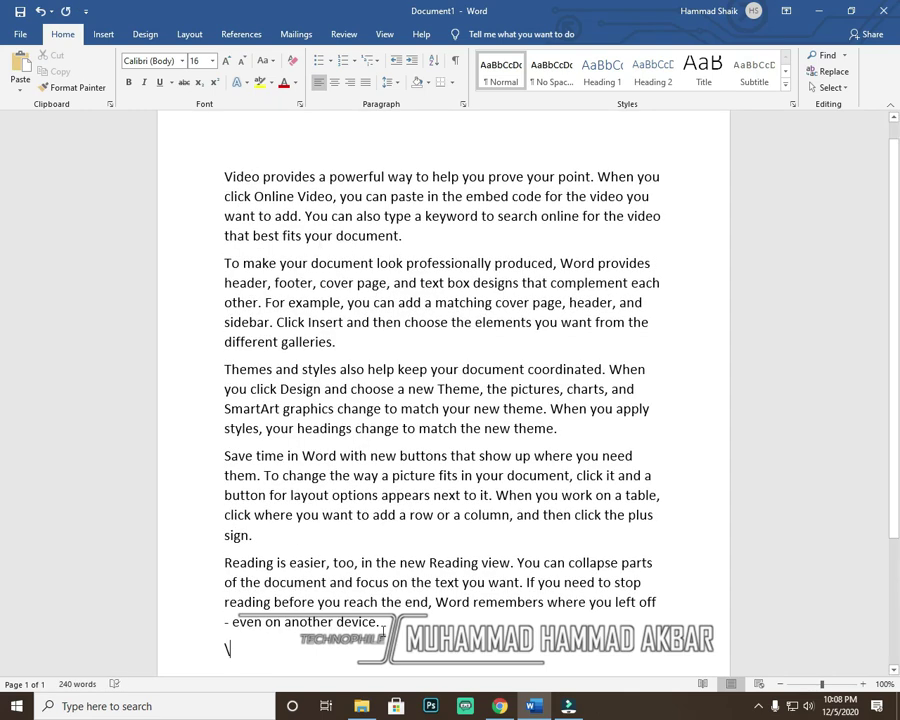
# - Delete the stray backslash, select the first paragraph and bring up Text Effects and Typography
pyautogui.press('BackSpace')
pyautogui.press('BackSpace')
pyautogui.scroll(1, 351, 358)
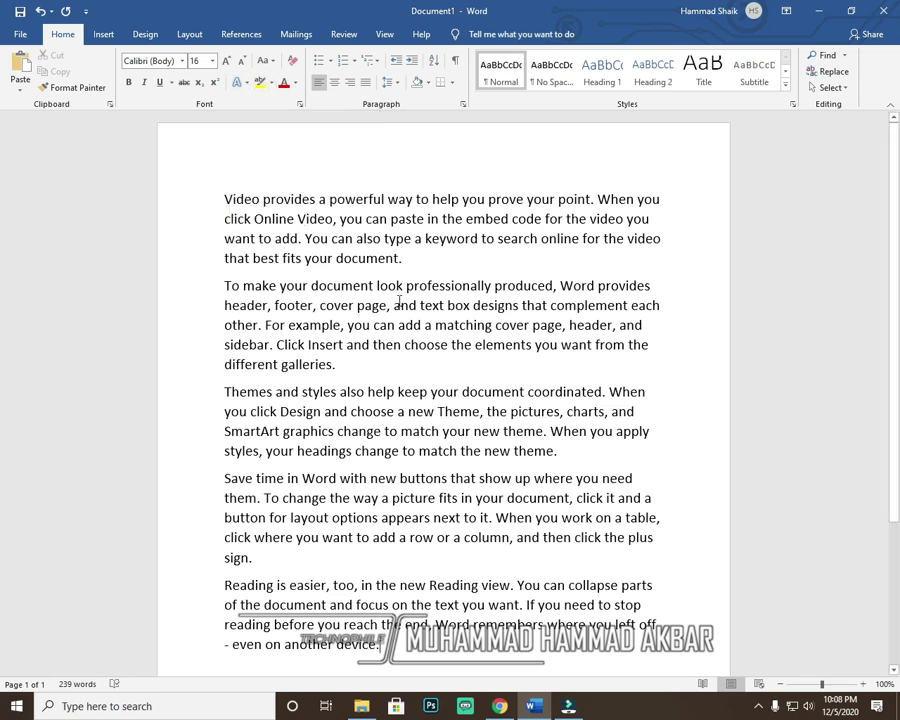
pyautogui.moveTo(263, 203); pyautogui.dragTo(424, 260)
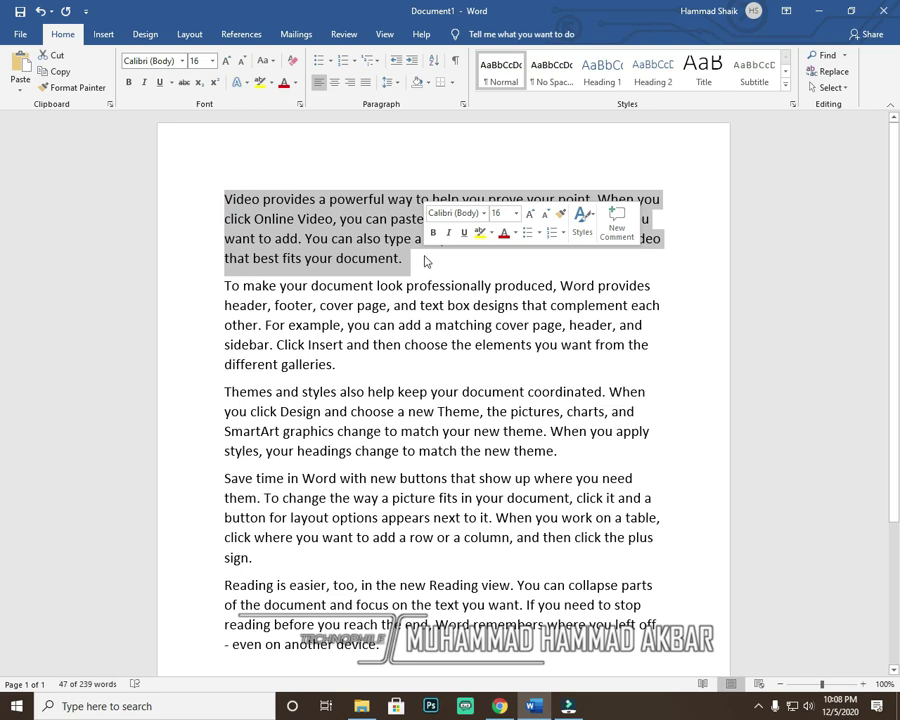
pyautogui.click(243, 82)
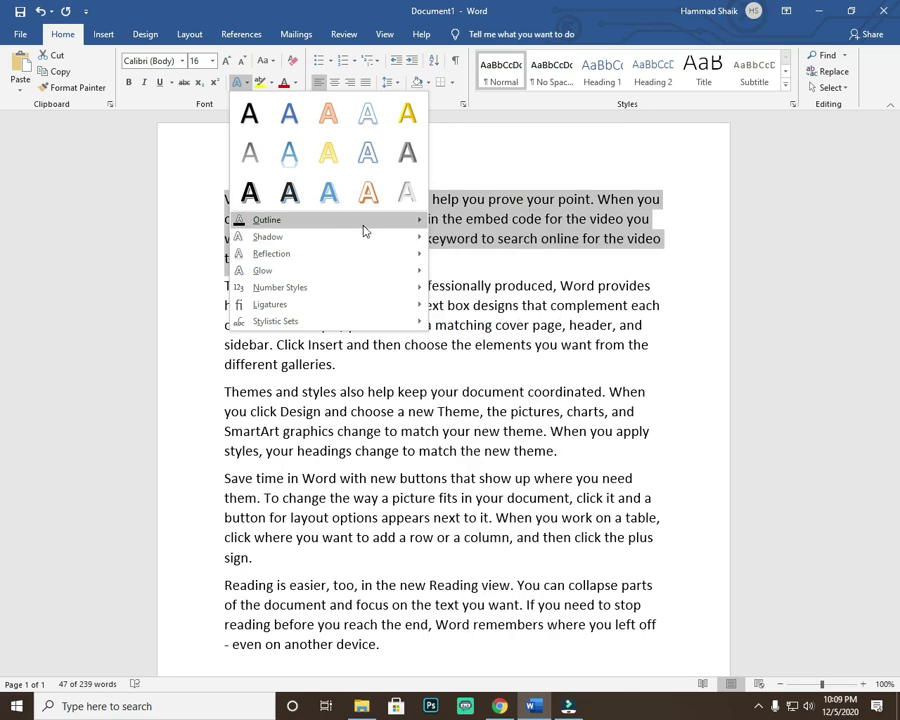
# - Give the first paragraph a Light Blue, 1/4 pt, dashed text outline
pyautogui.click(560, 240)
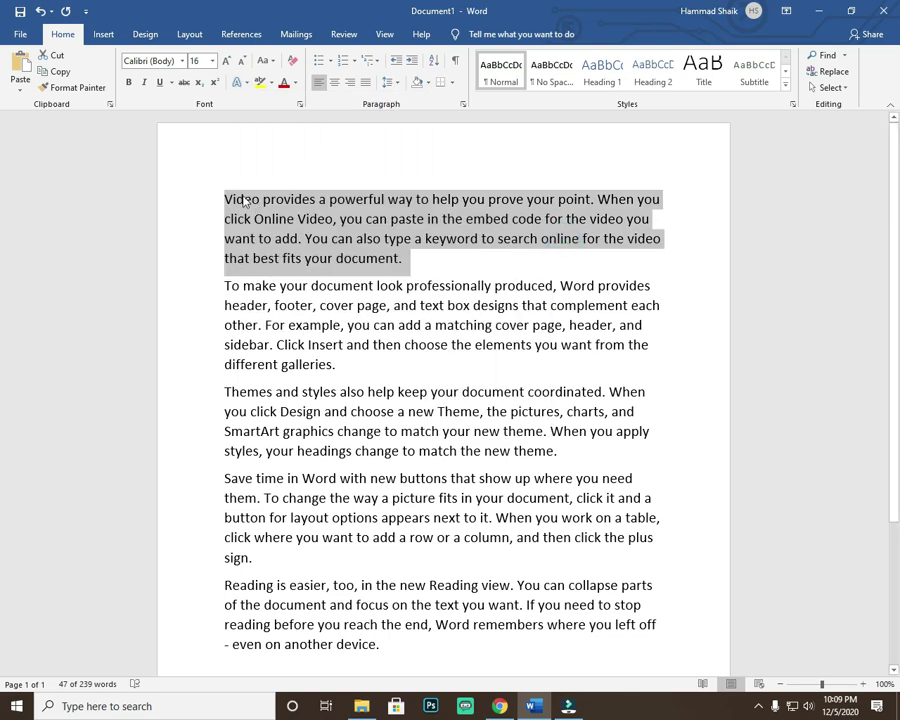
pyautogui.click(238, 82)
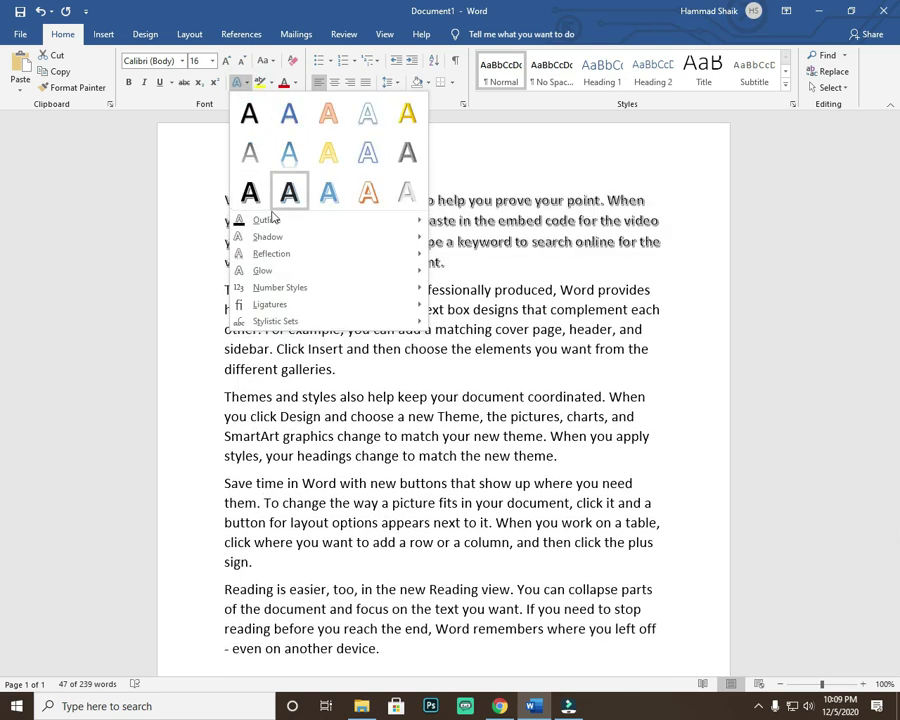
pyautogui.moveTo(267, 220)
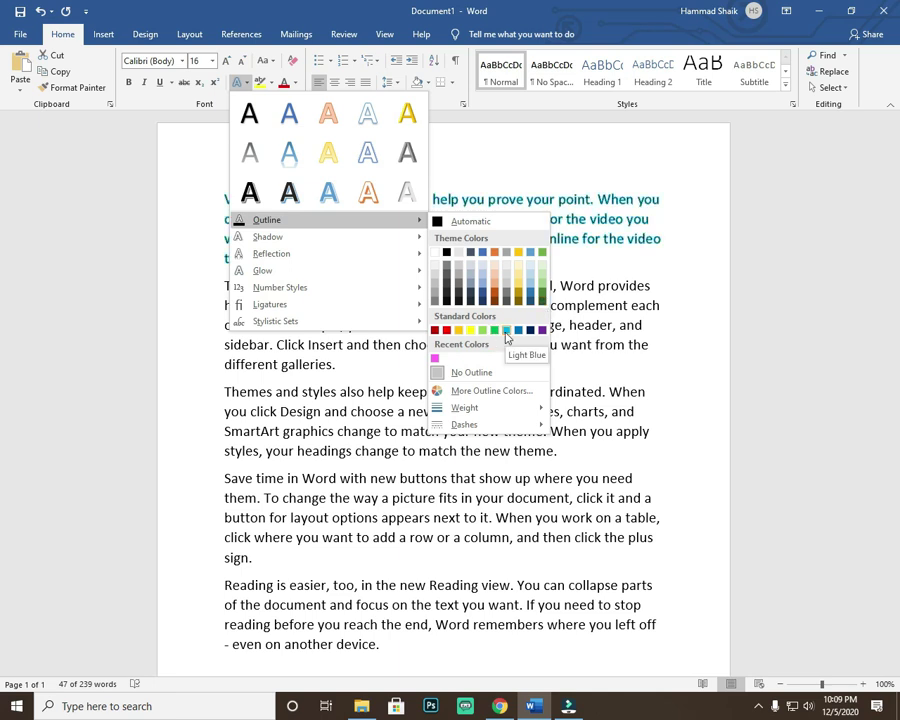
pyautogui.click(507, 337)
pyautogui.click(240, 82)
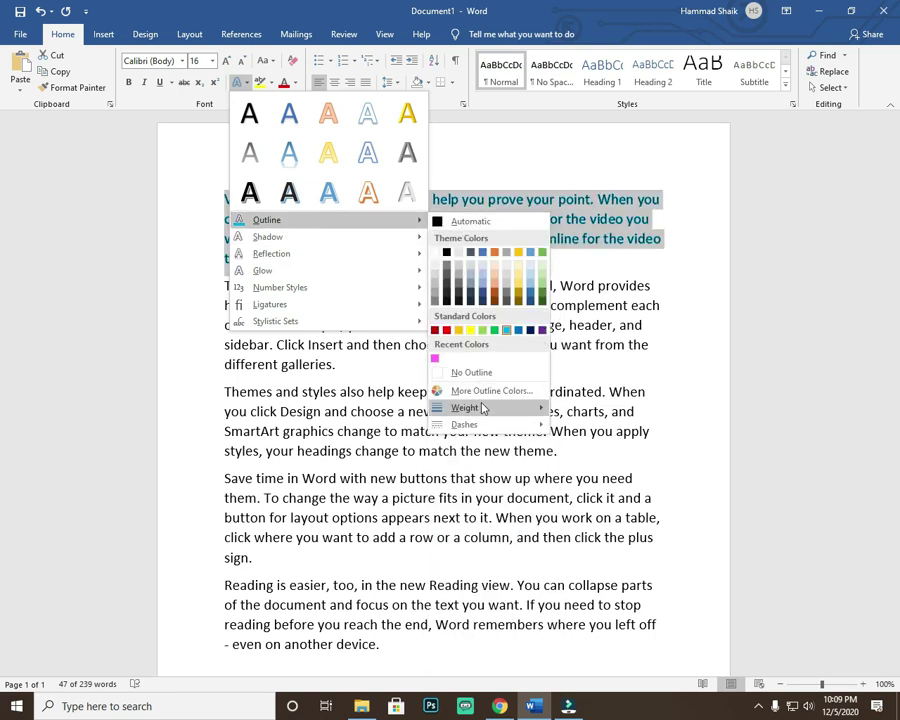
pyautogui.moveTo(465, 408)
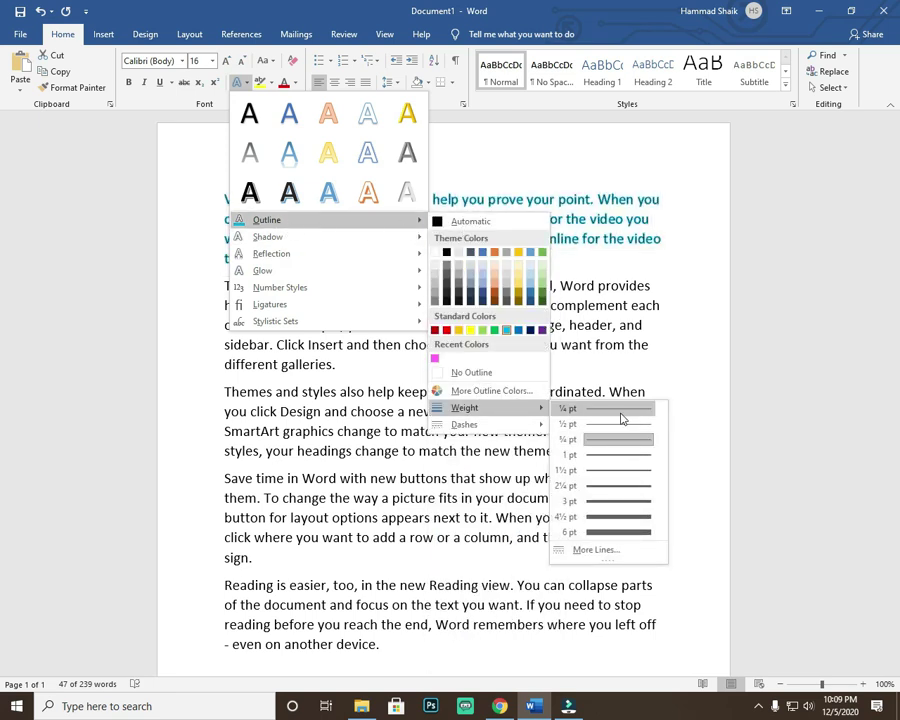
pyautogui.click(621, 410)
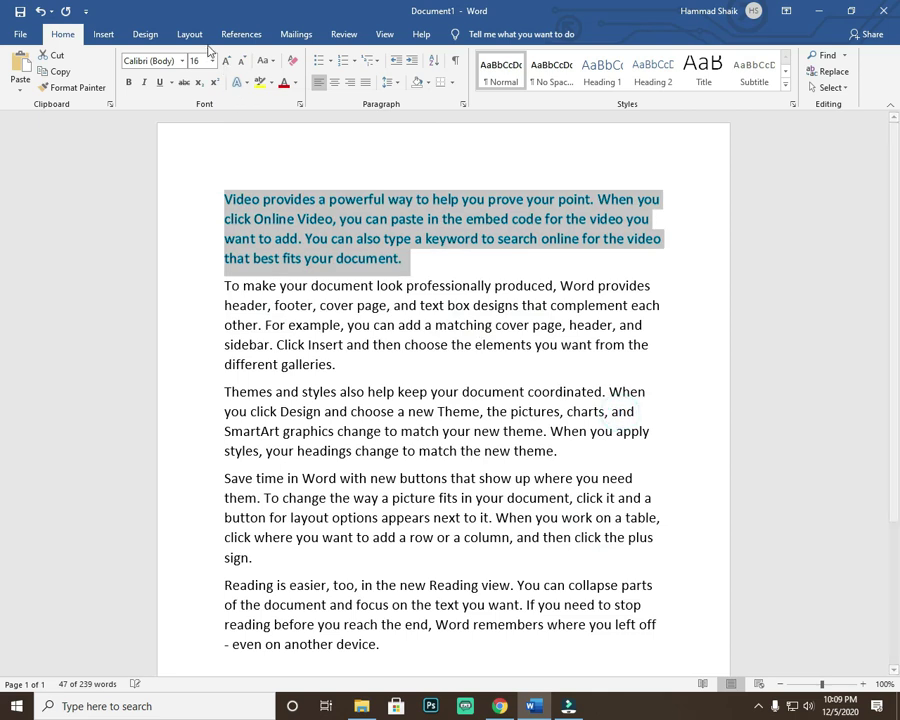
pyautogui.click(235, 84)
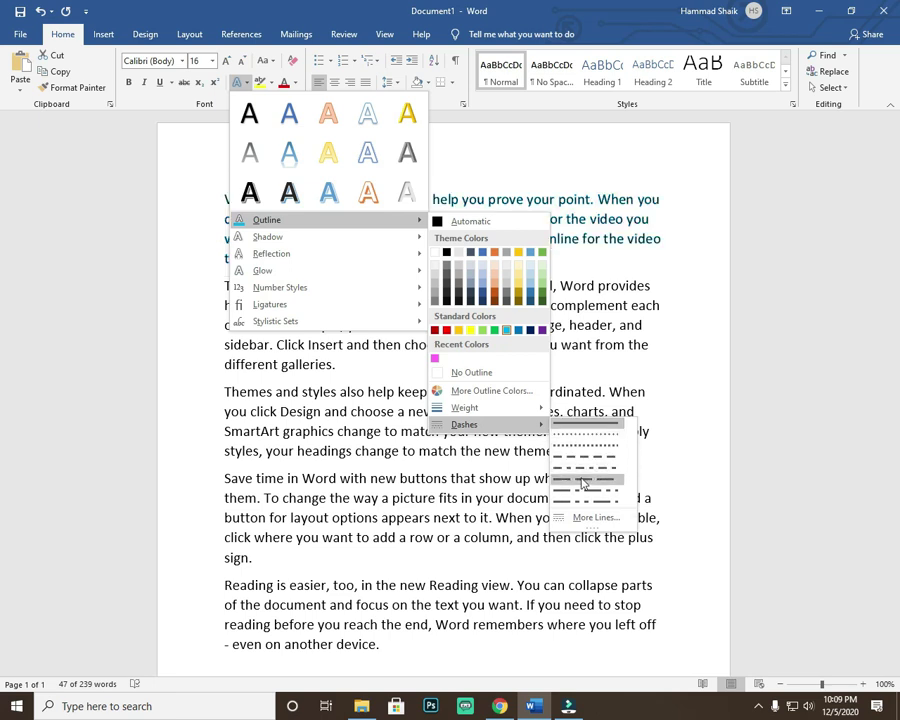
pyautogui.click(582, 468)
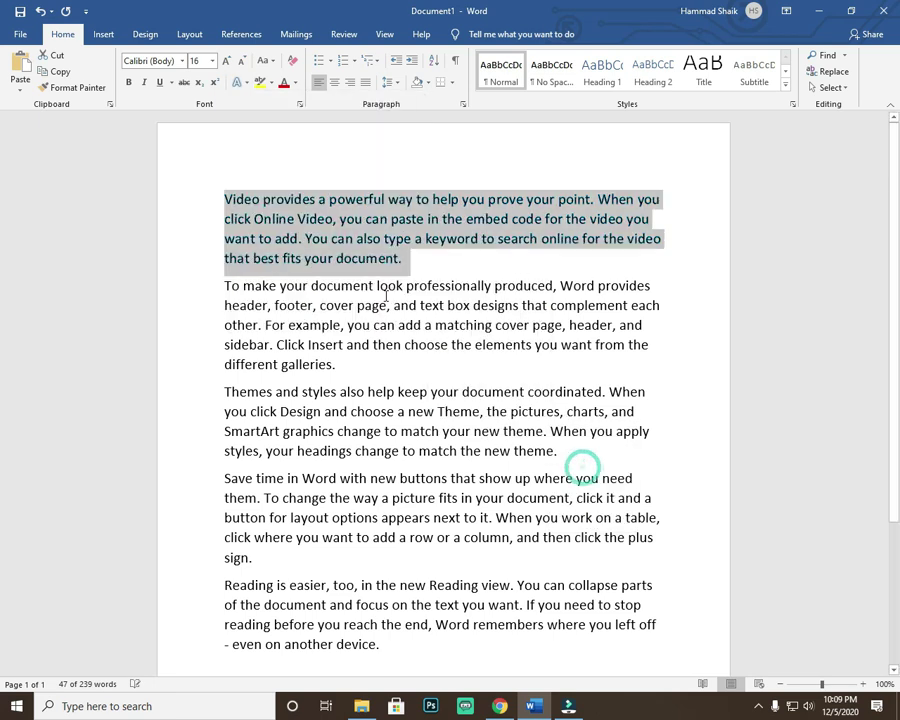
# - Zoom in to inspect the outline, zoom back out, and reselect the first paragraph for text effects
pyautogui.keyDown('ctrl'); pyautogui.scroll(10, 326, 320); pyautogui.keyUp('ctrl')
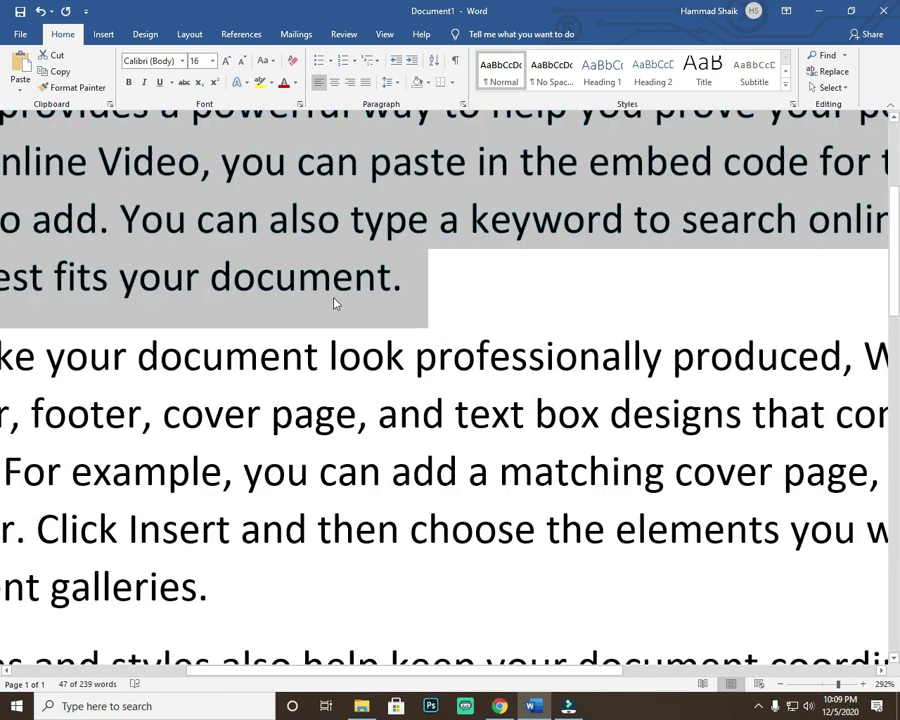
pyautogui.moveTo(838, 684); pyautogui.dragTo(845, 684)
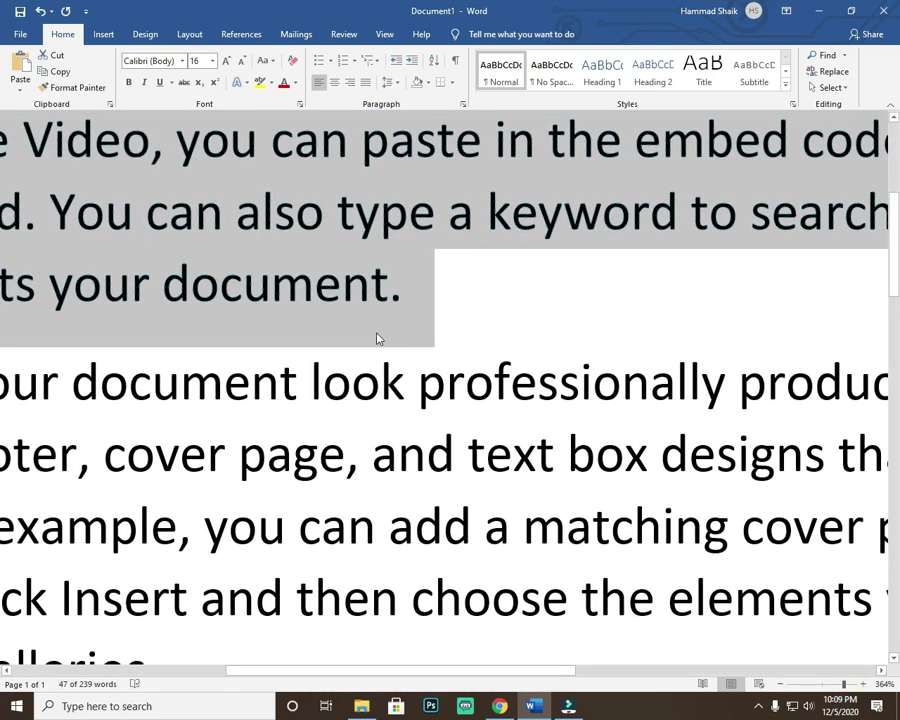
pyautogui.click(267, 328)
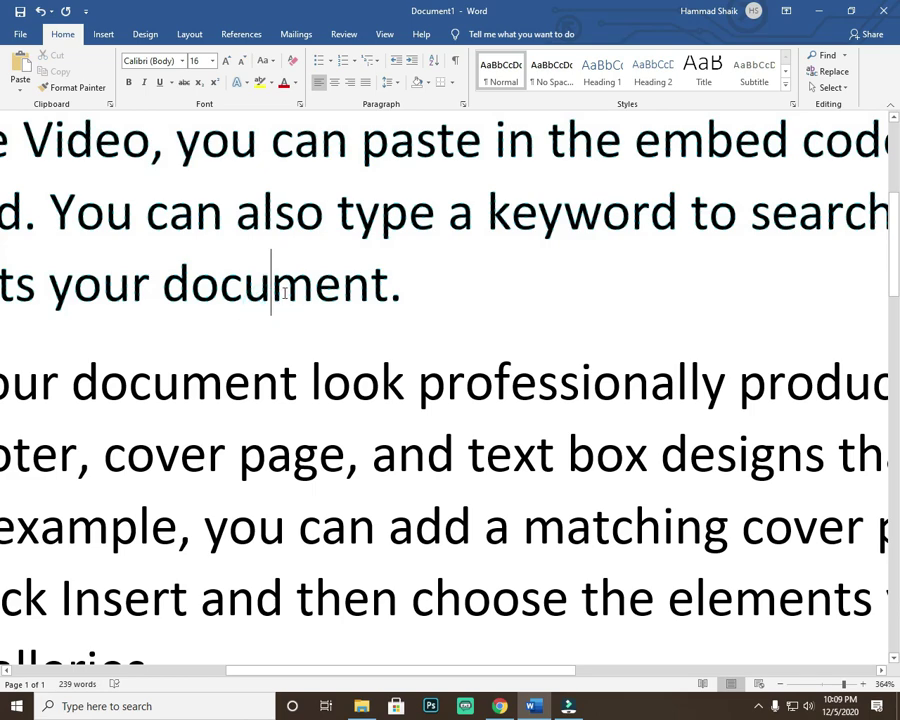
pyautogui.click(822, 684)
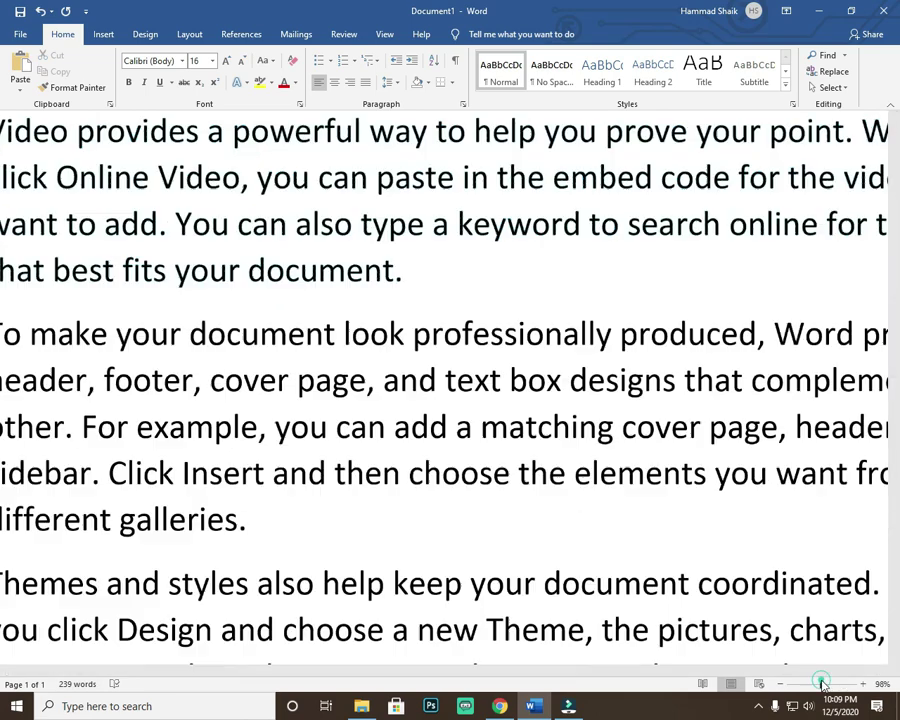
pyautogui.moveTo(410, 256); pyautogui.dragTo(230, 189)
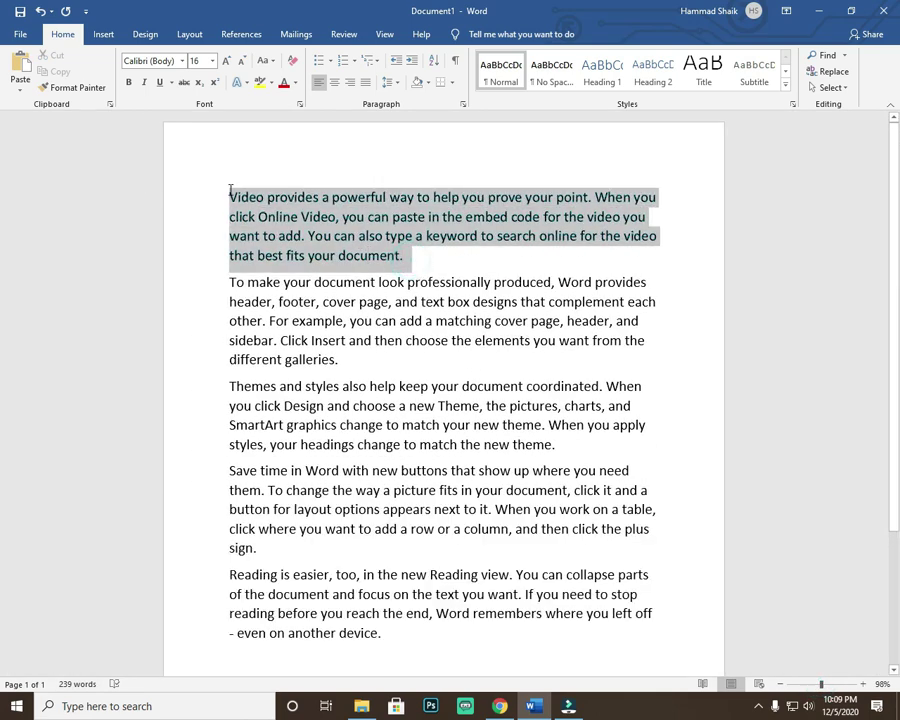
pyautogui.click(238, 82)
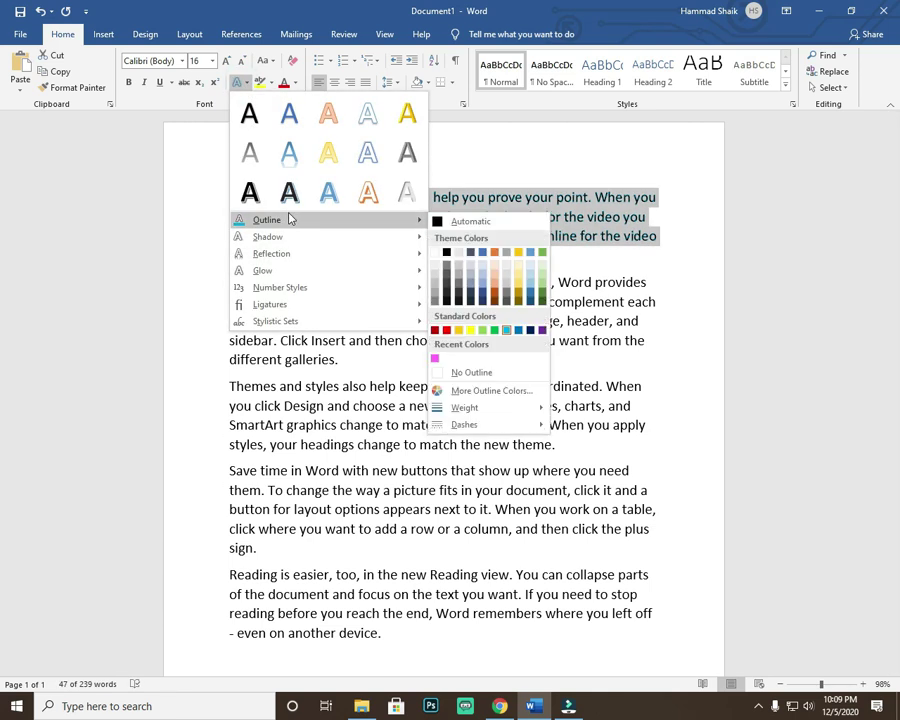
# - Remove the outline from the first paragraph and give it a Perspective shadow
pyautogui.click(503, 372)
pyautogui.click(237, 84)
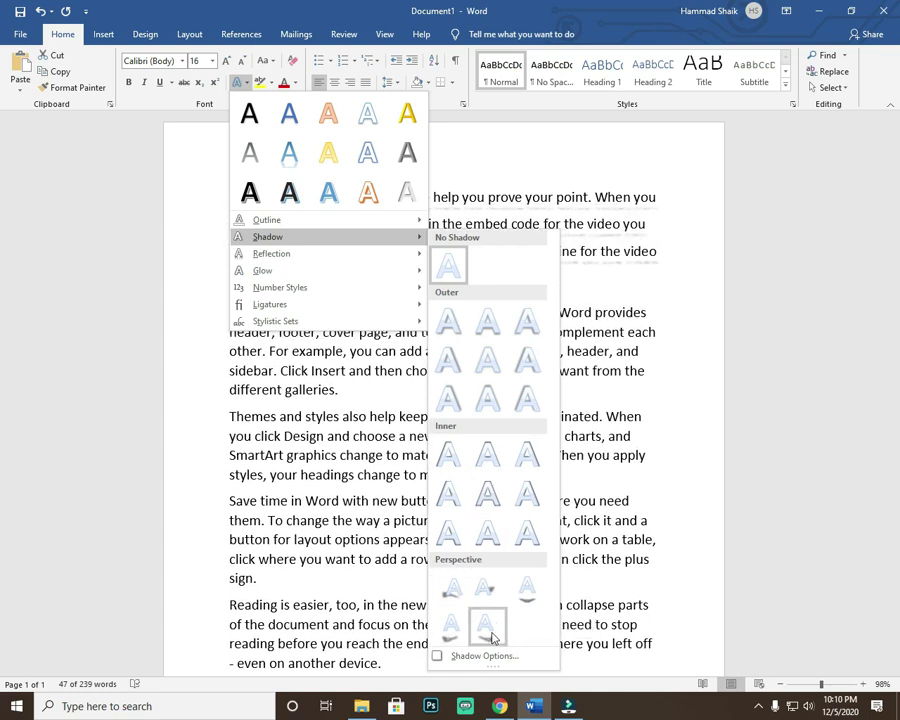
pyautogui.click(454, 630)
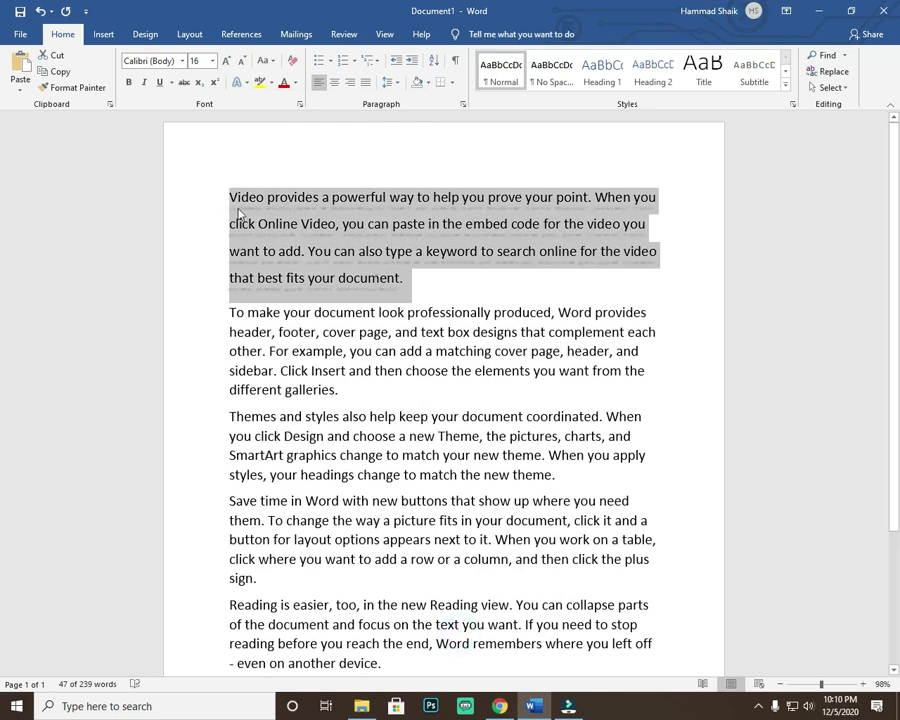
# - Set the shadow to No Shadow and bring up the Text Effects Reflection options
pyautogui.click(240, 82)
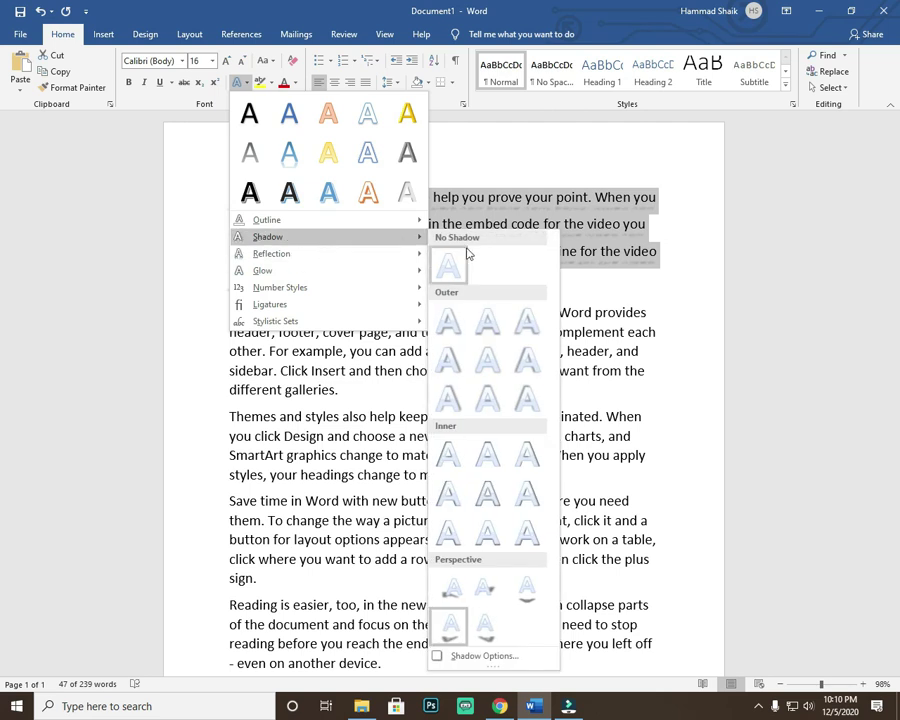
pyautogui.click(456, 264)
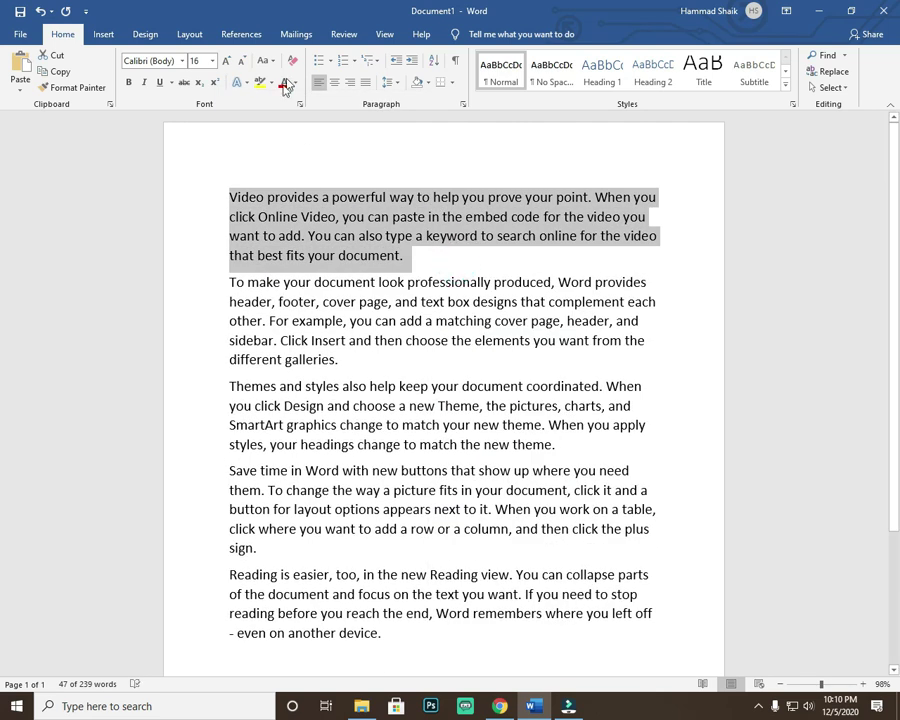
pyautogui.click(240, 82)
pyautogui.moveTo(271, 253)
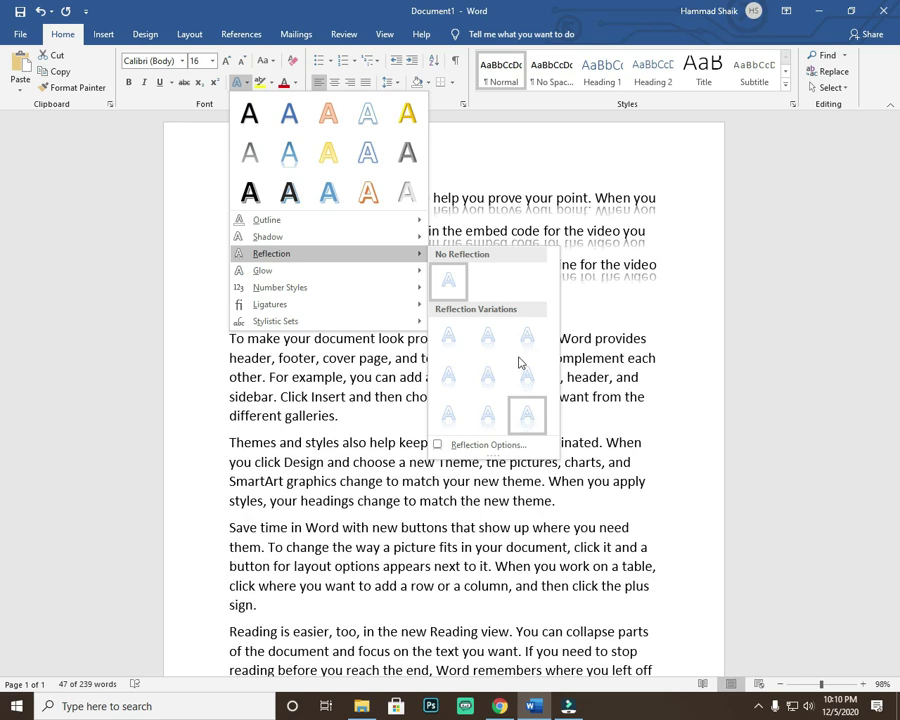
# - Apply a Reflection variation to the first paragraph, view it, then undo it with Ctrl+Z
pyautogui.click(486, 416)
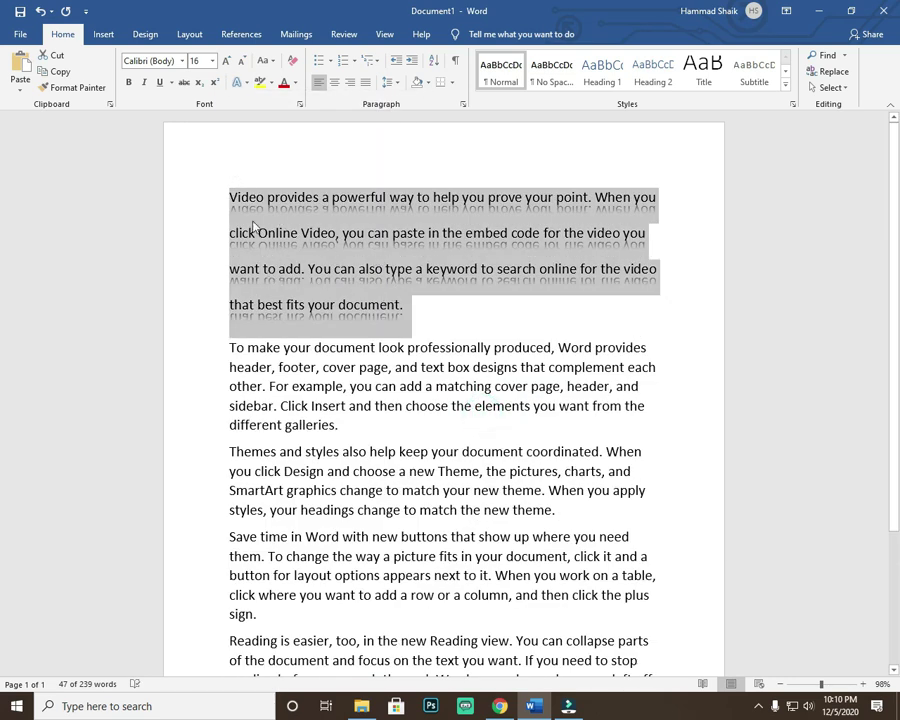
pyautogui.click(240, 82)
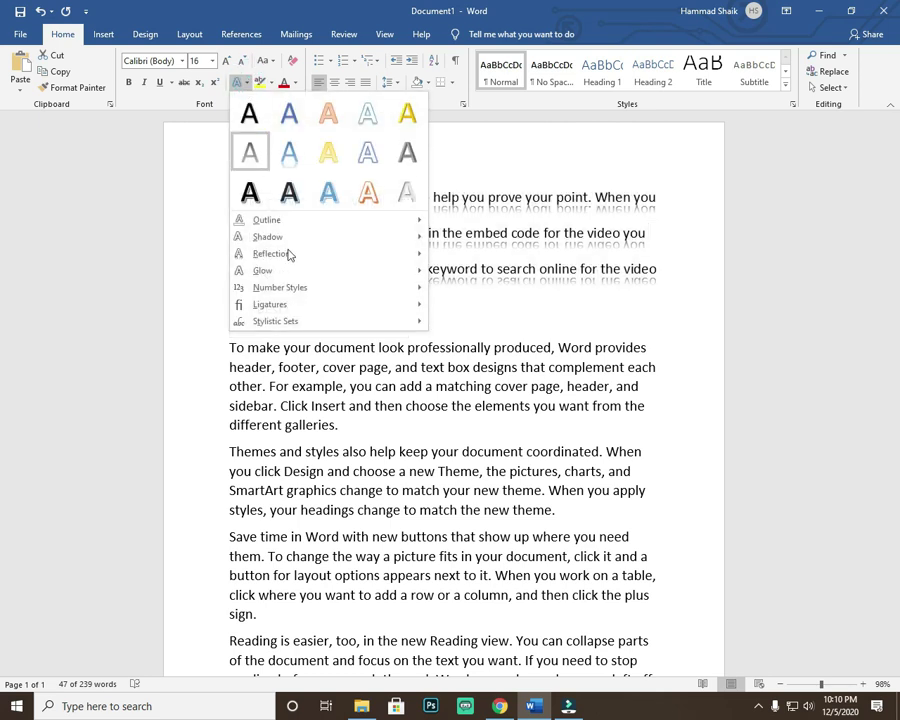
pyautogui.click(448, 277)
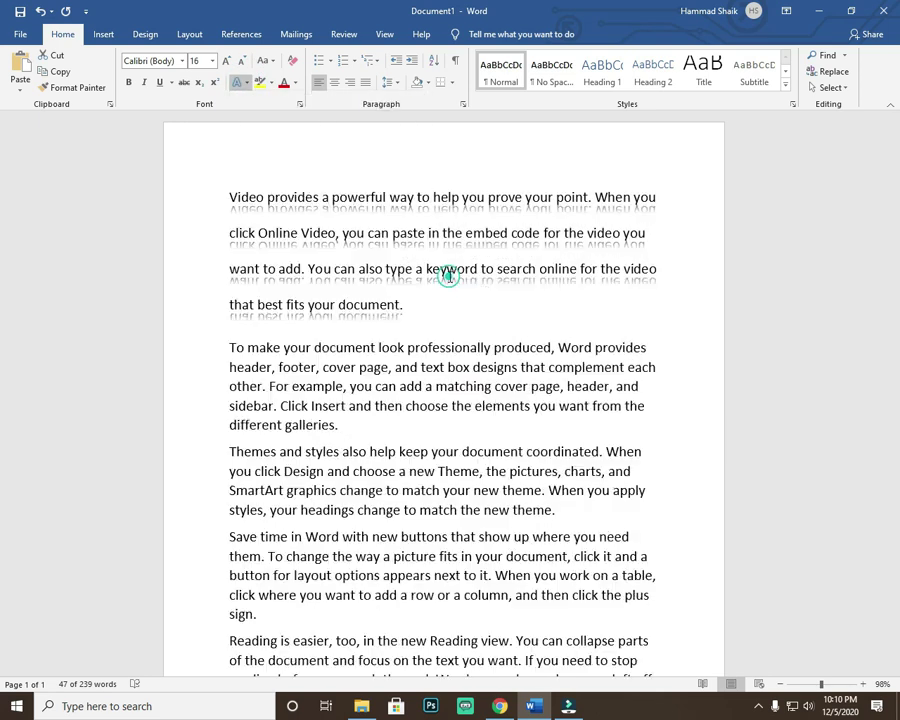
pyautogui.hotkey('ctrl', 'z')
pyautogui.click(237, 84)
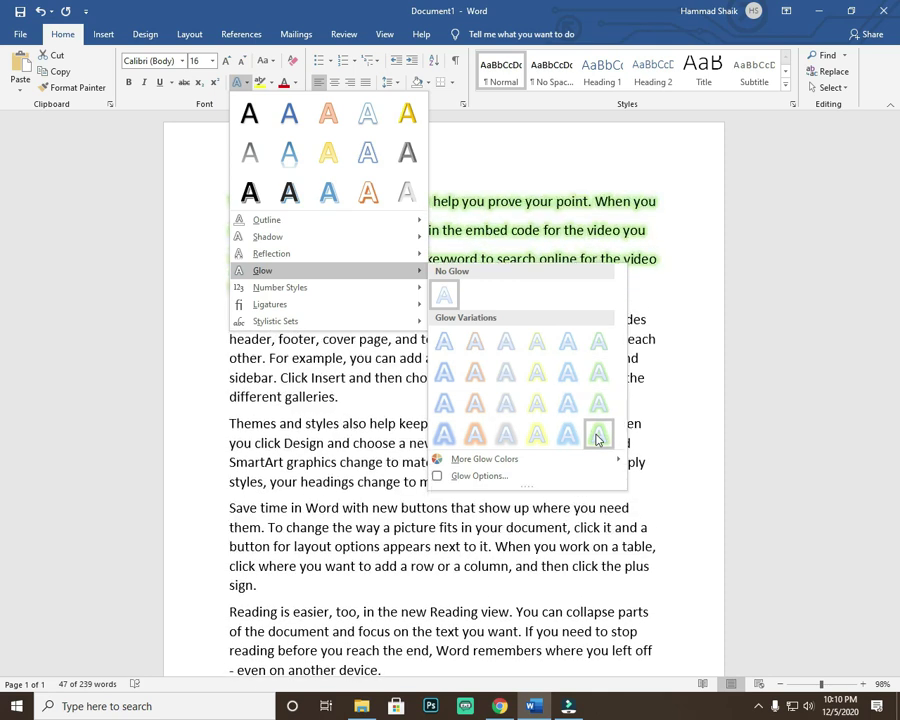
pyautogui.click(535, 443)
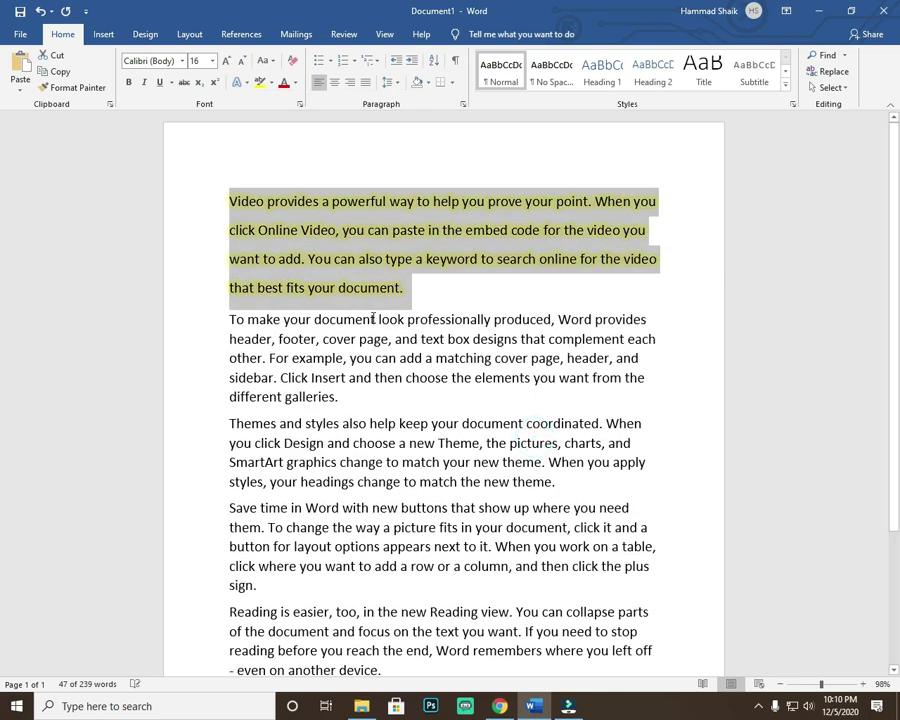
pyautogui.click(237, 82)
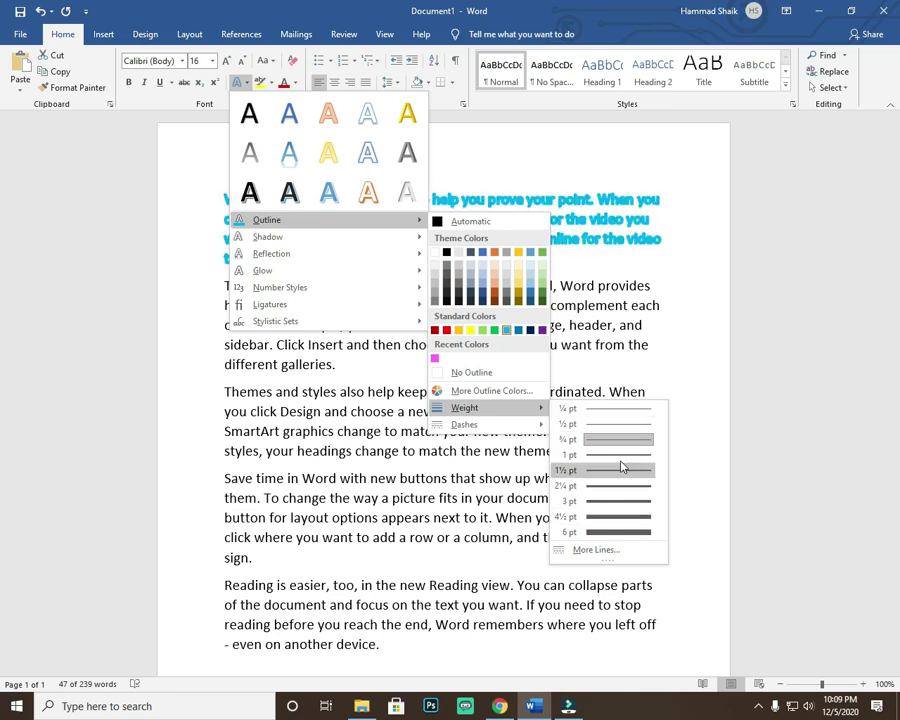
pyautogui.moveTo(262, 270)
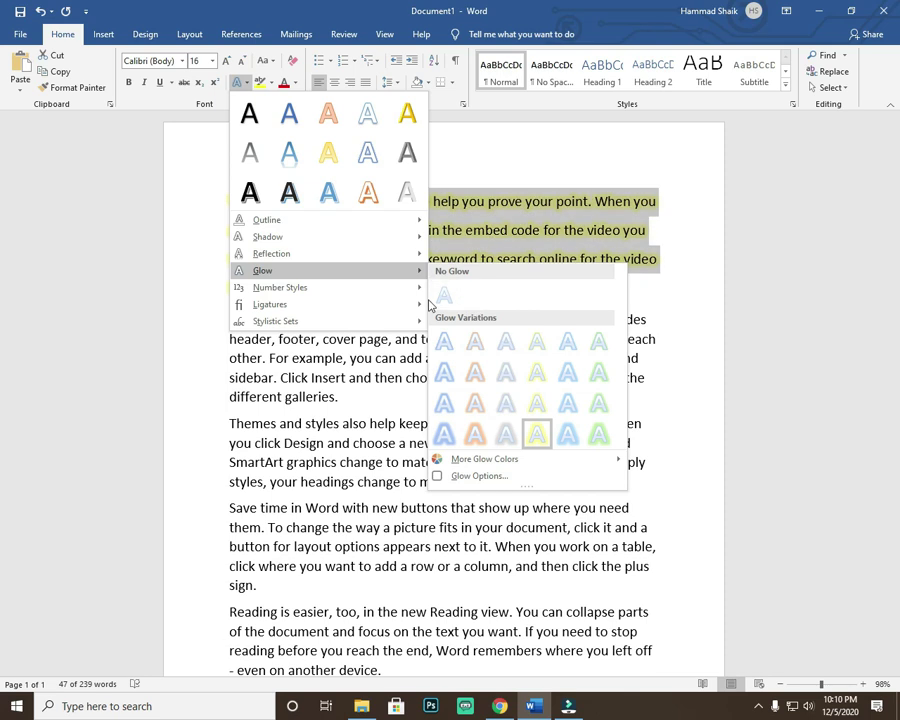
pyautogui.click(474, 306)
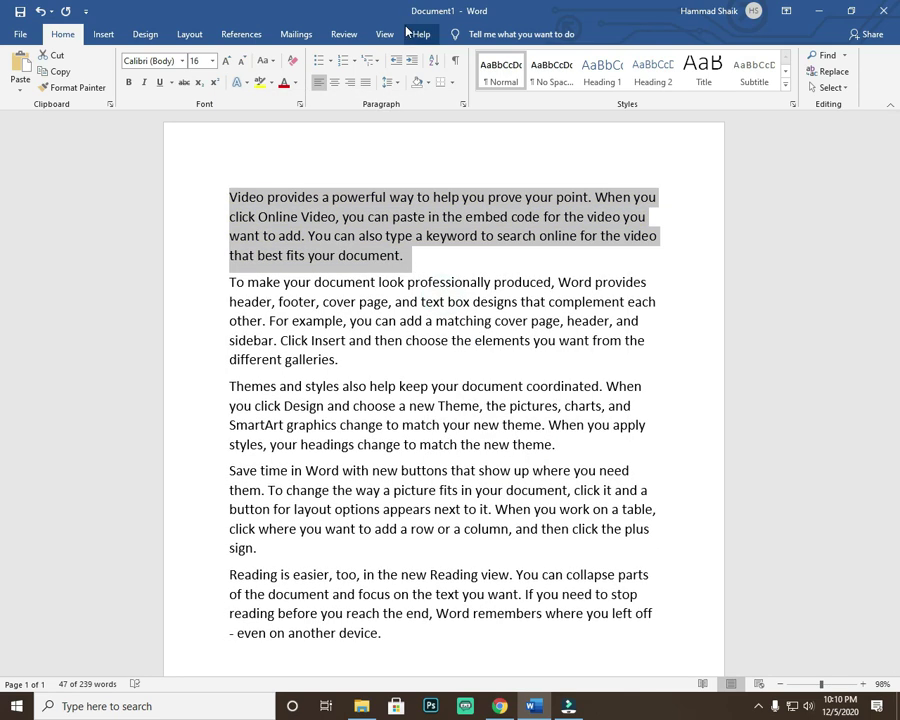
pyautogui.click(363, 240)
pyautogui.moveTo(651, 193); pyautogui.dragTo(593, 195)
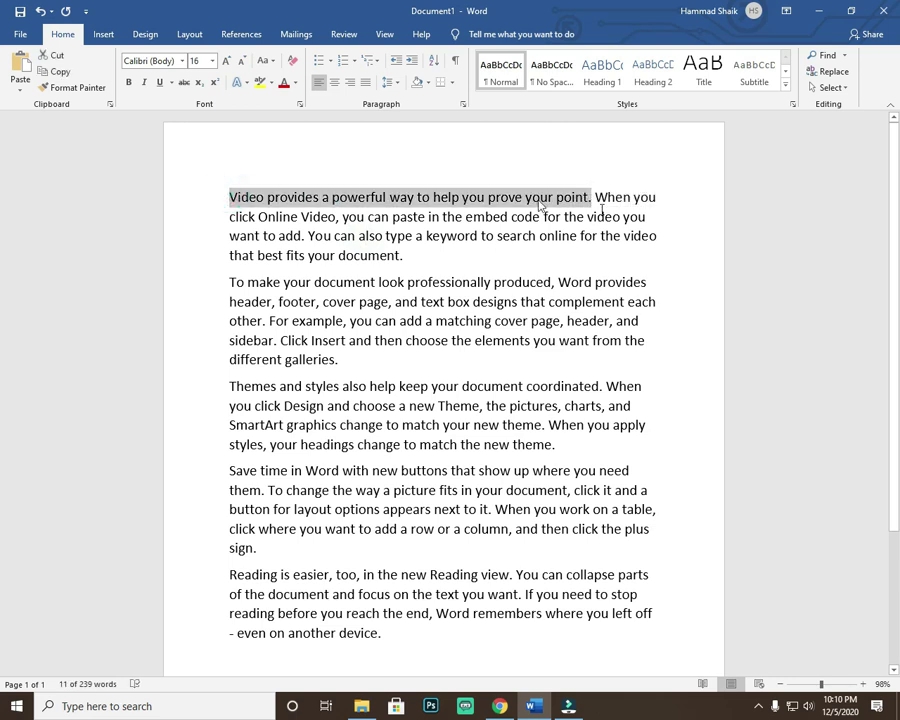
pyautogui.click(265, 86)
pyautogui.click(271, 83)
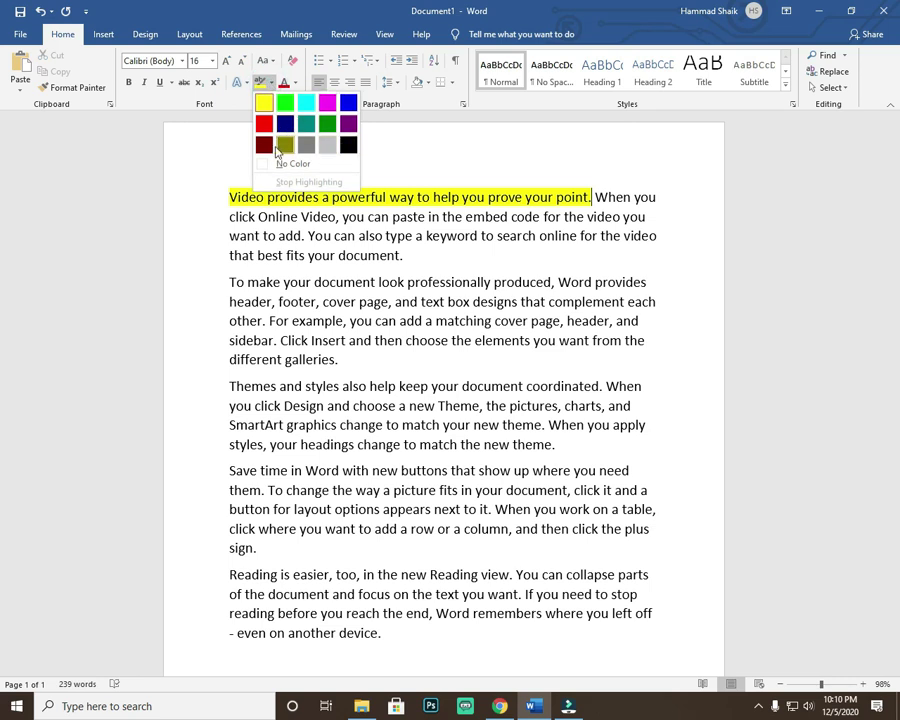
pyautogui.click(264, 125)
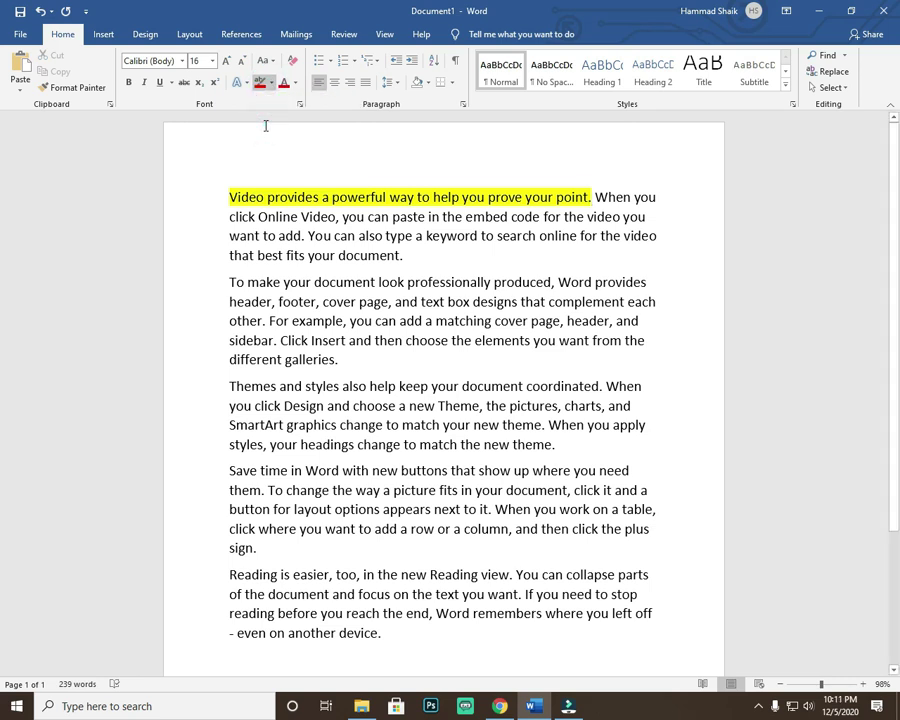
pyautogui.moveTo(229, 199); pyautogui.dragTo(592, 193)
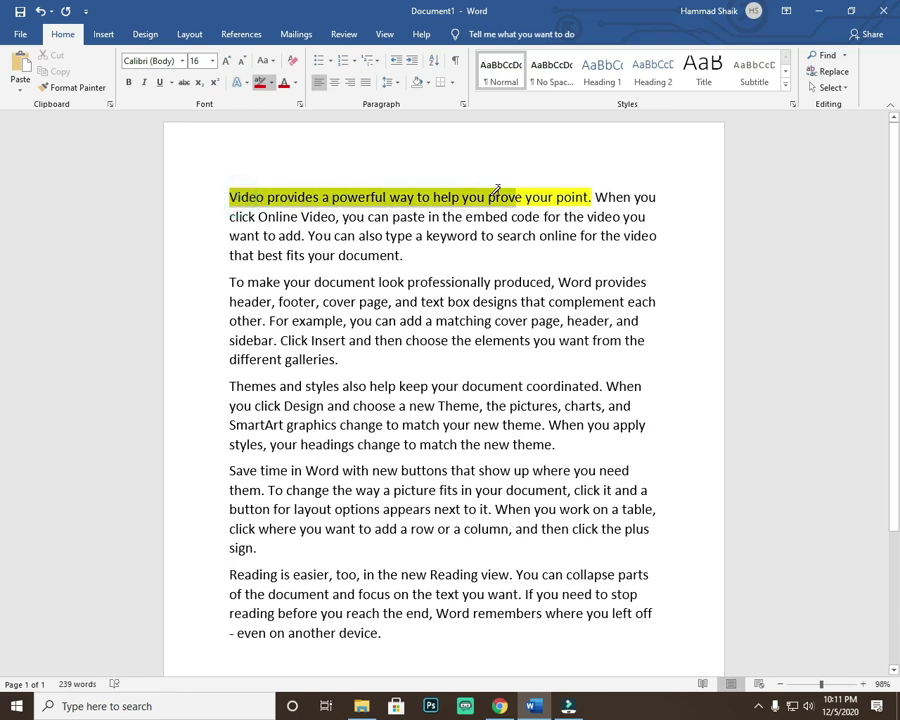
pyautogui.click(227, 194)
pyautogui.moveTo(227, 194); pyautogui.dragTo(592, 196)
pyautogui.click(260, 84)
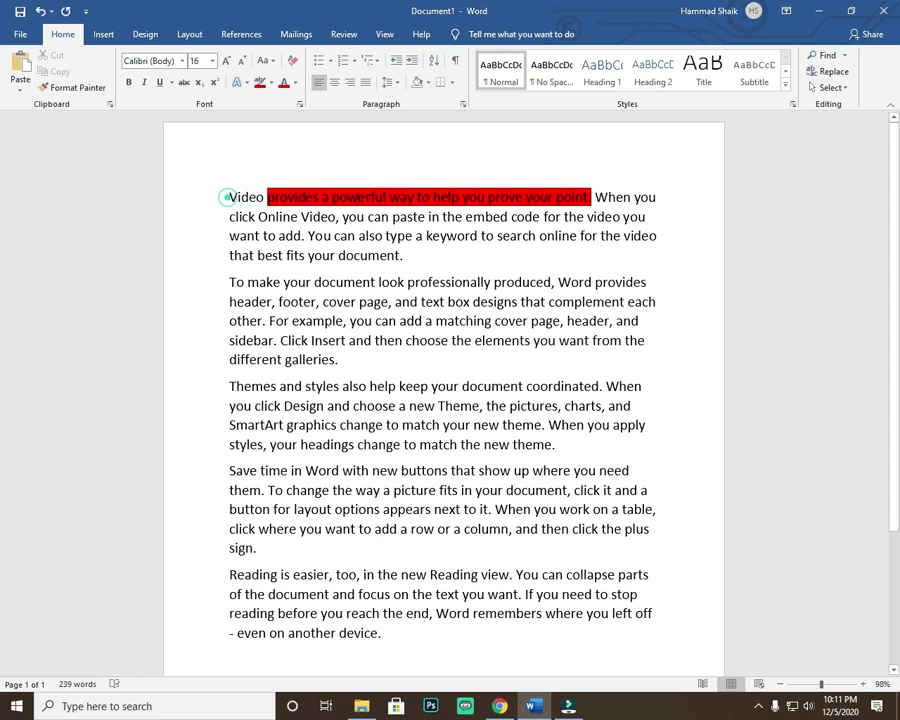
pyautogui.click(274, 84)
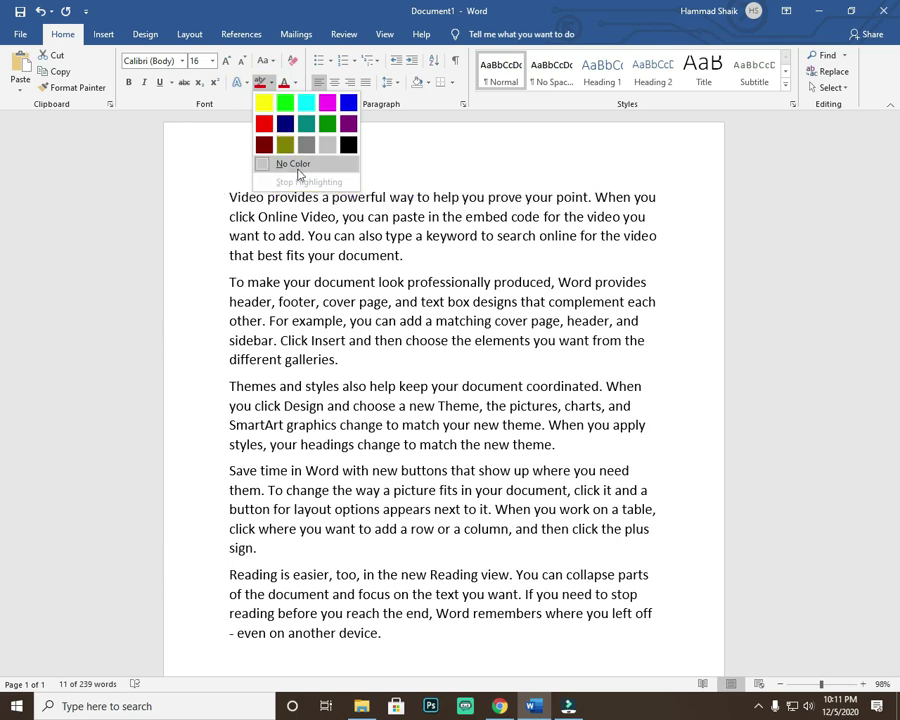
pyautogui.click(294, 164)
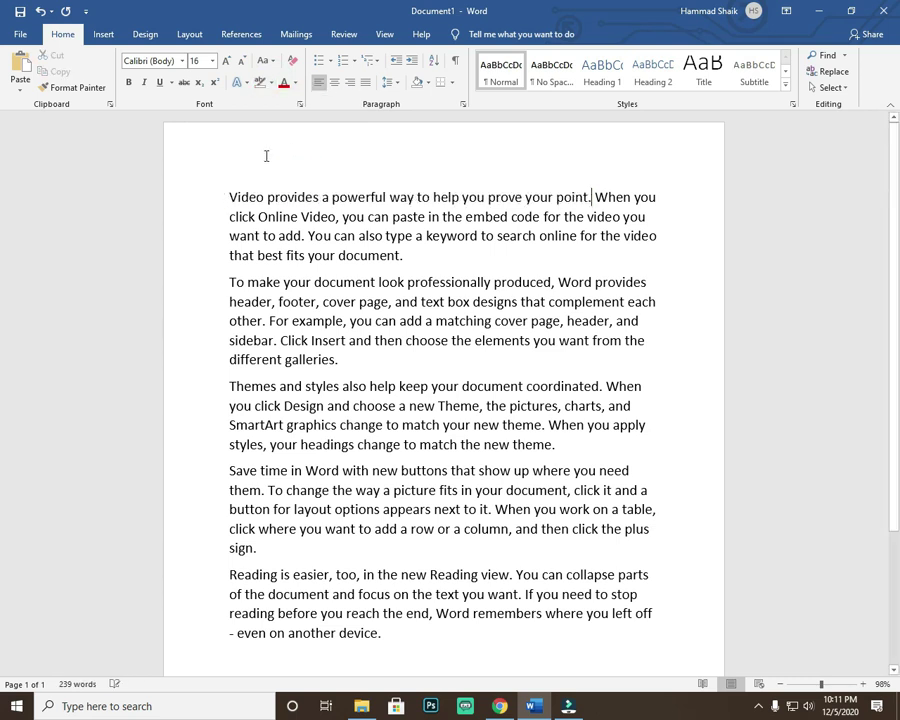
pyautogui.tripleClick(244, 202)
pyautogui.click(272, 84)
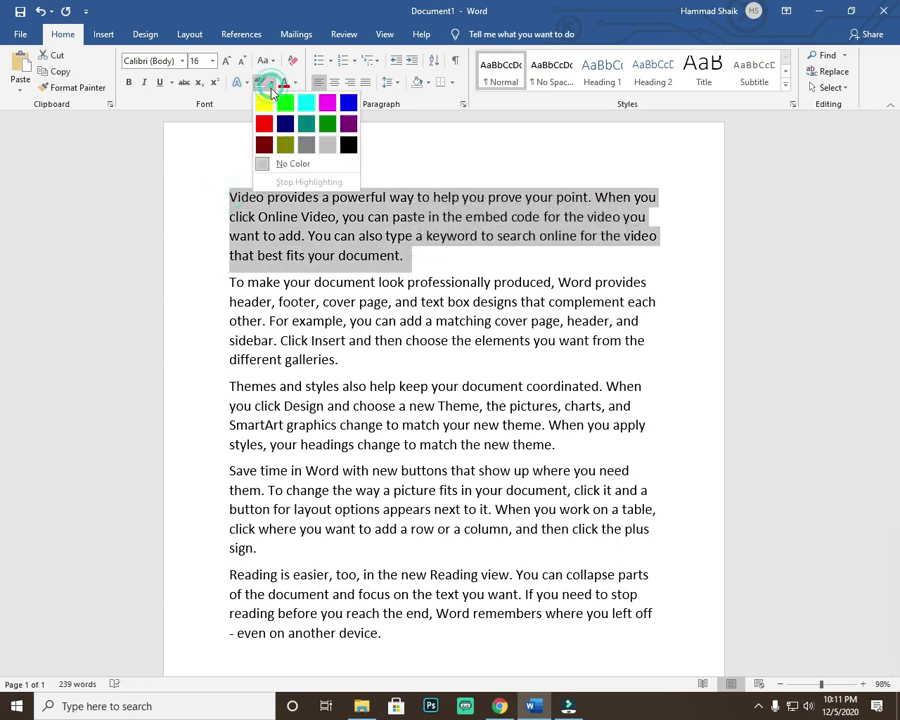
pyautogui.click(266, 104)
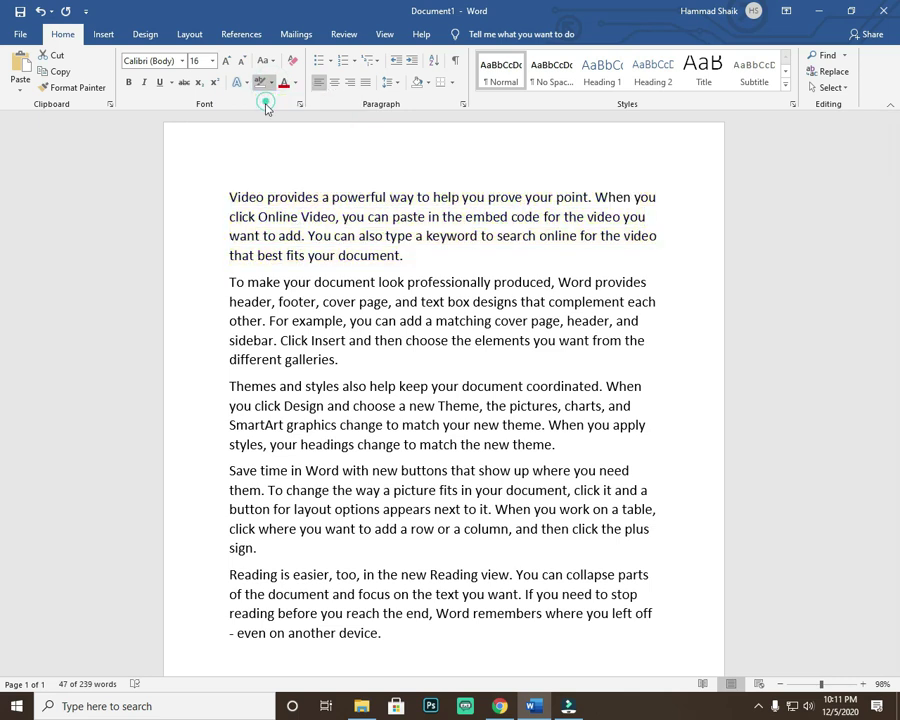
pyautogui.click(403, 255)
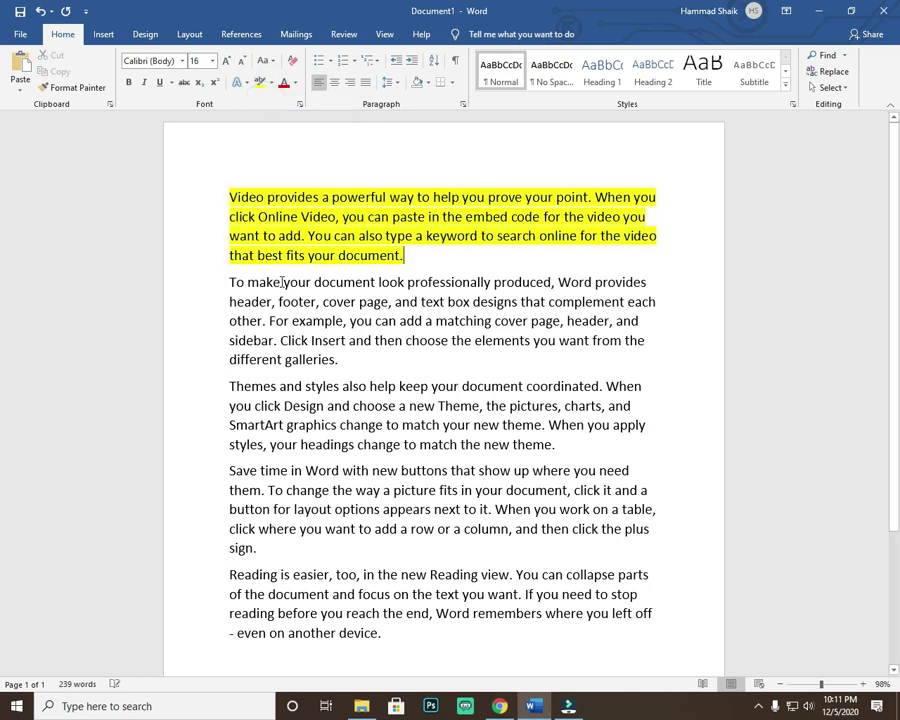
pyautogui.tripleClick(410, 256)
pyautogui.click(271, 83)
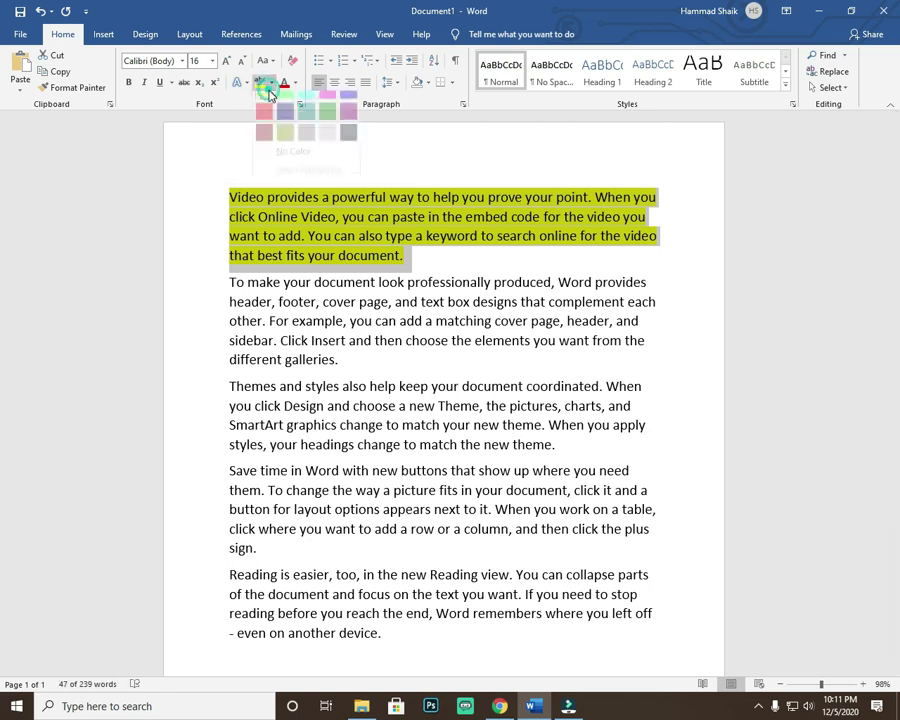
pyautogui.click(281, 151)
pyautogui.click(232, 197)
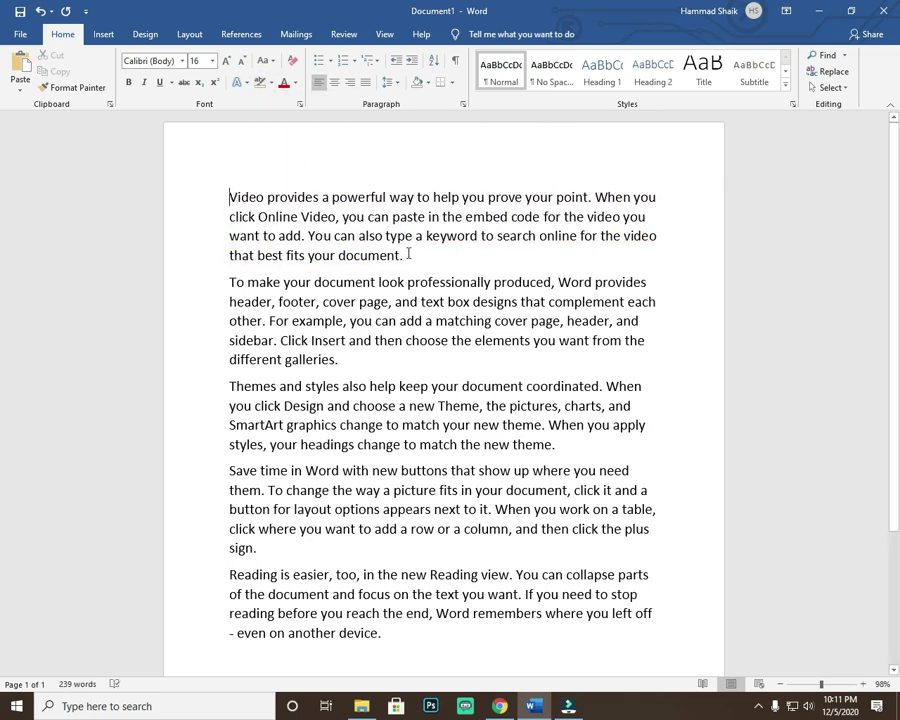
# - Colour the first paragraph purple, then change it to orange
pyautogui.moveTo(227, 192); pyautogui.dragTo(418, 254)
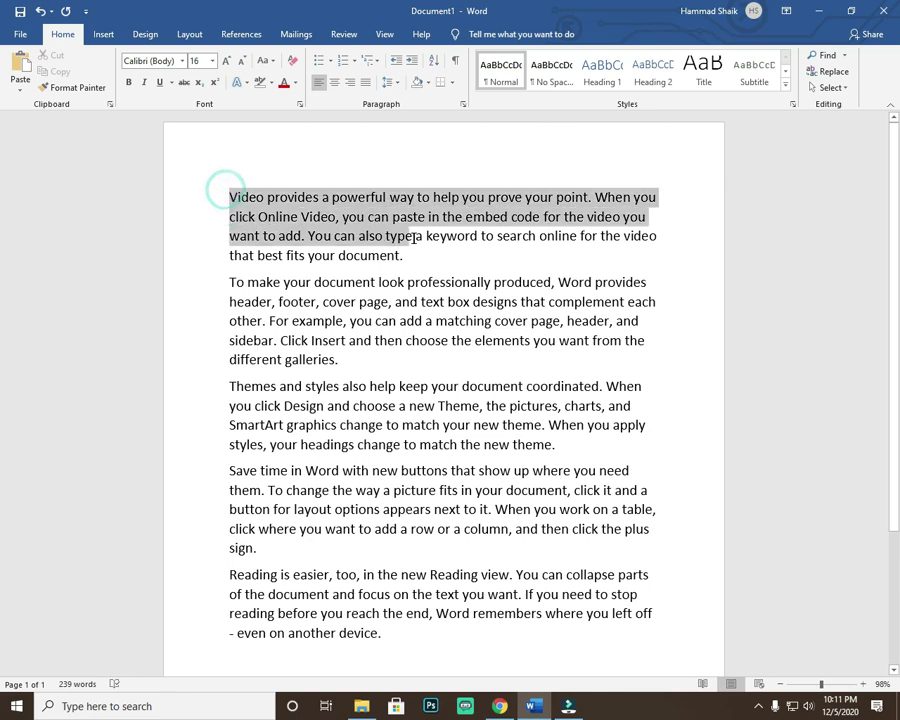
pyautogui.click(295, 82)
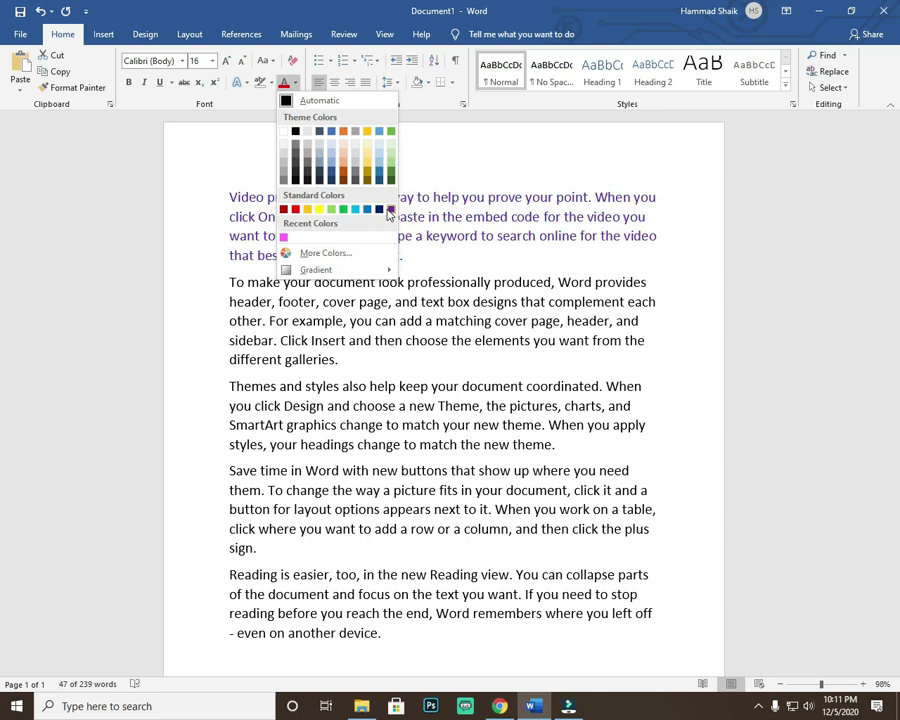
pyautogui.click(390, 210)
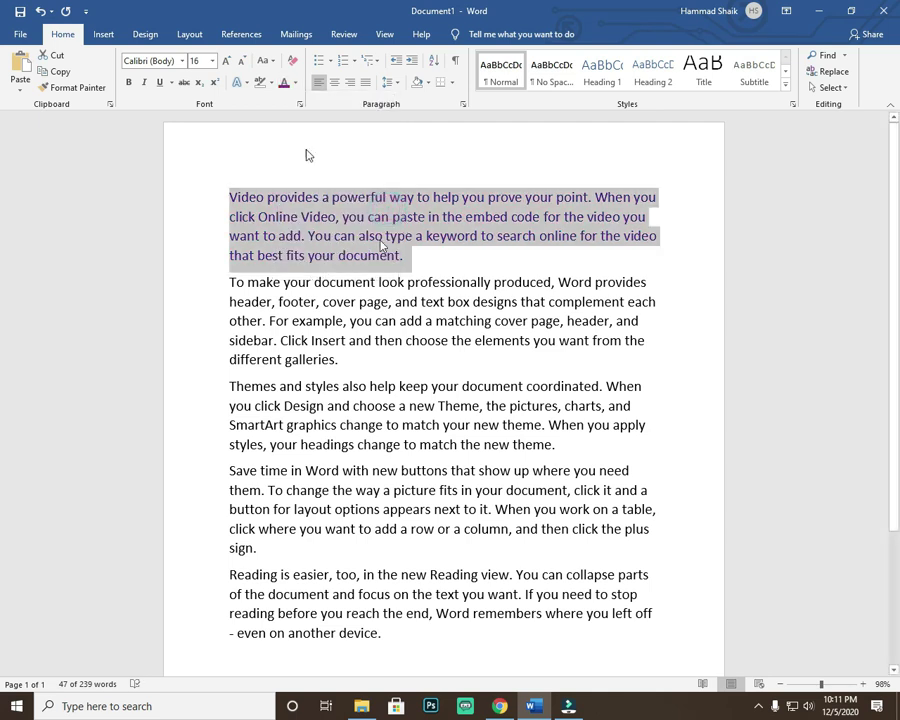
pyautogui.click(295, 86)
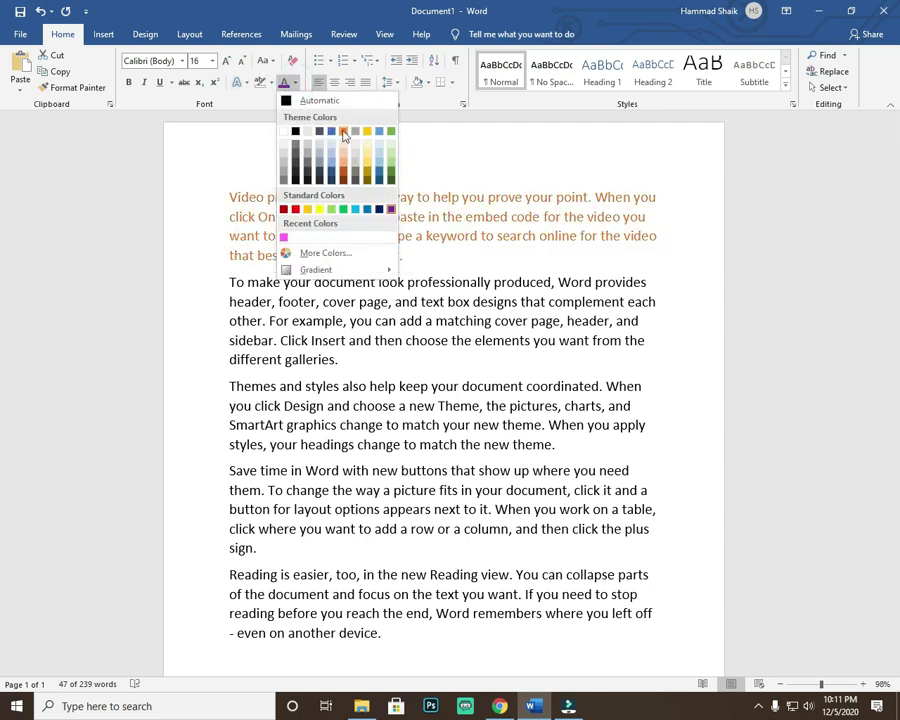
pyautogui.click(342, 132)
pyautogui.click(266, 356)
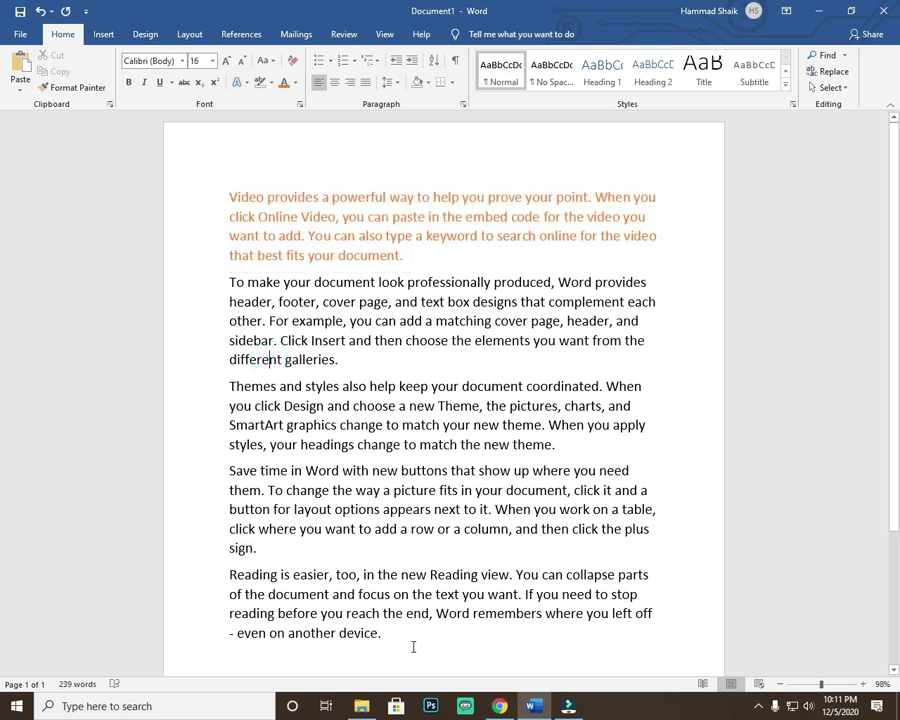
# - Make all five paragraphs dark red
pyautogui.moveTo(410, 644); pyautogui.dragTo(160, 156)
pyautogui.click(295, 83)
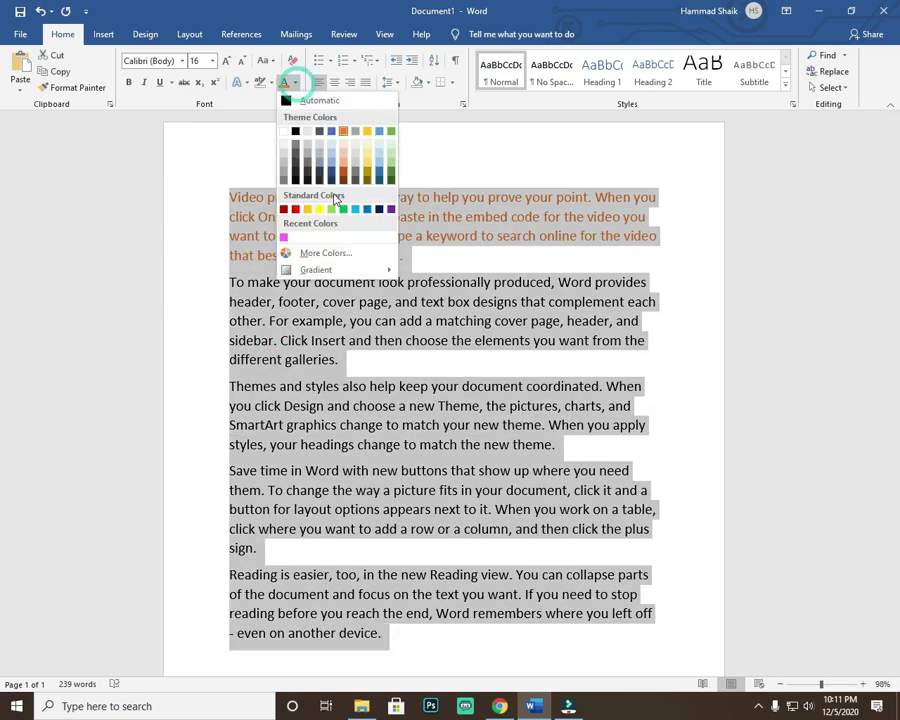
pyautogui.click(295, 209)
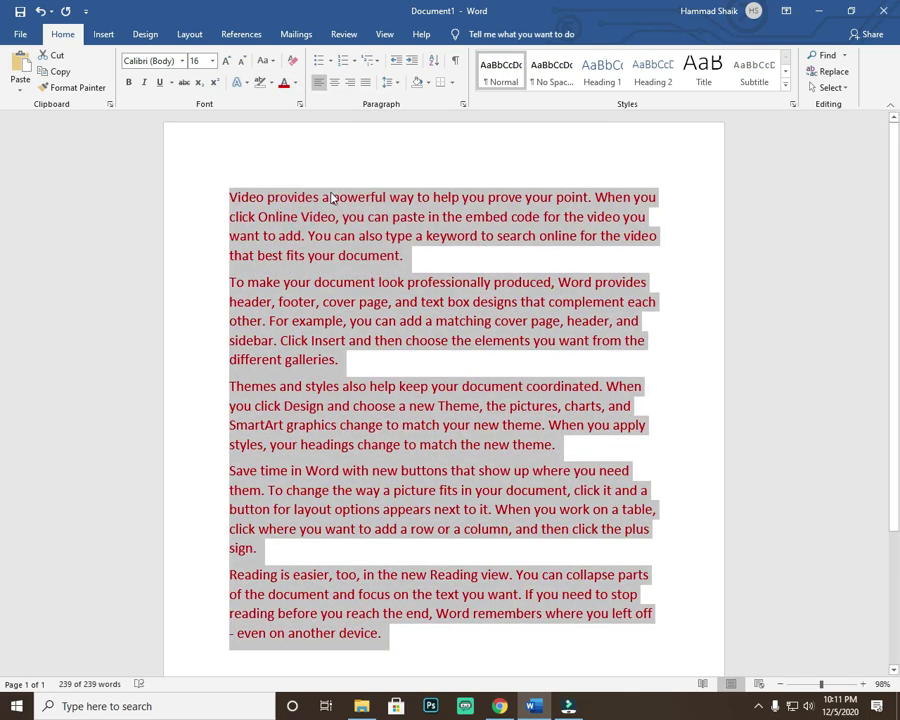
# - Apply a light green custom colour from More Colors, then set the text back to black
pyautogui.click(295, 83)
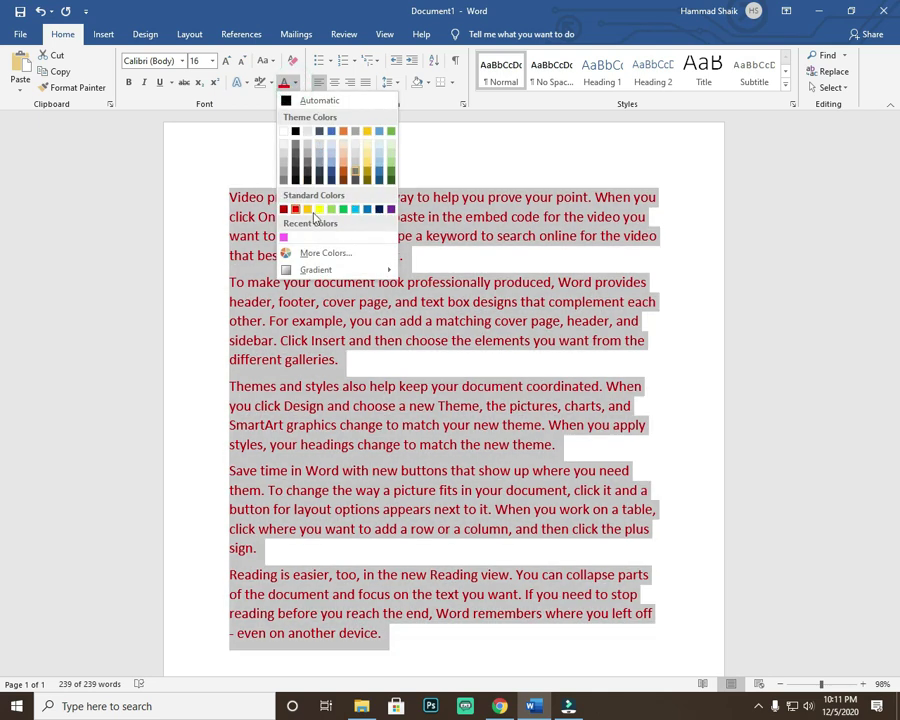
pyautogui.click(298, 253)
pyautogui.click(387, 351)
pyautogui.click(397, 335)
pyautogui.click(533, 244)
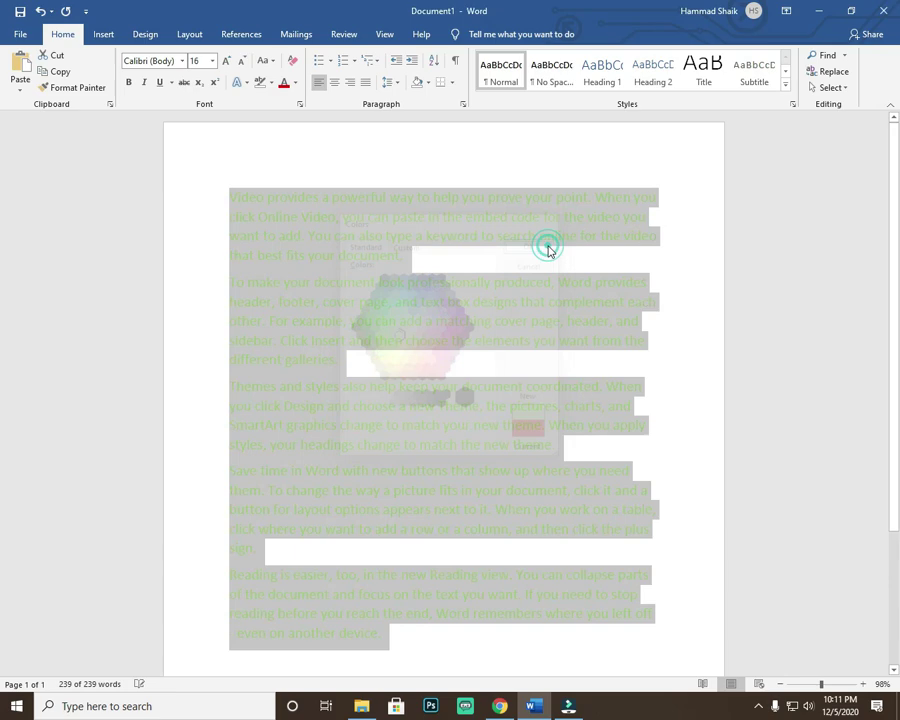
pyautogui.click(295, 84)
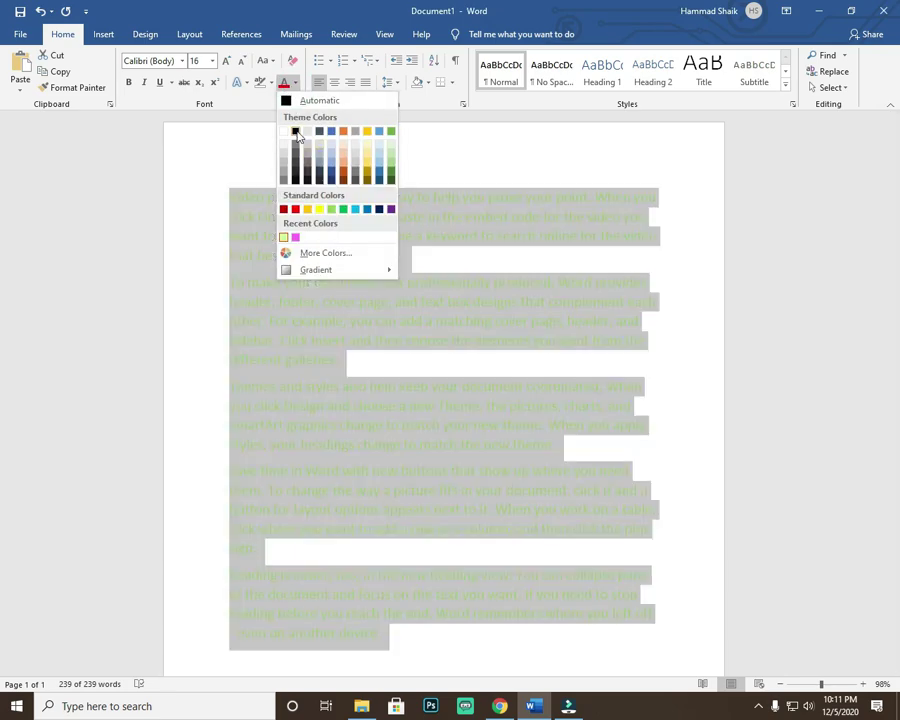
pyautogui.click(295, 131)
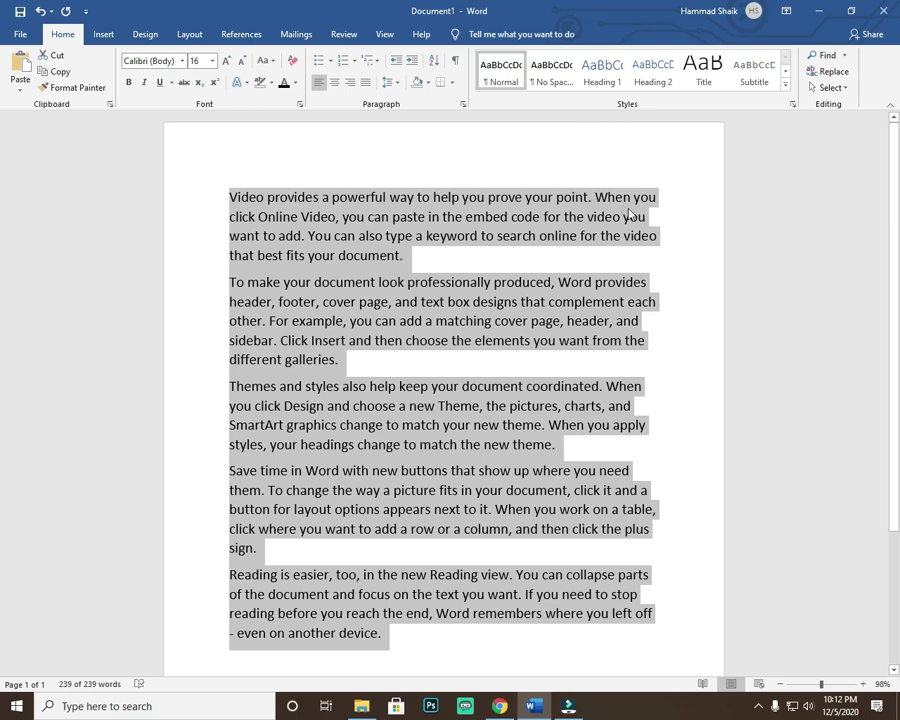
# - Change the text case to lowercase, then UPPERCASE, then Capitalize Each Word
pyautogui.click(266, 61)
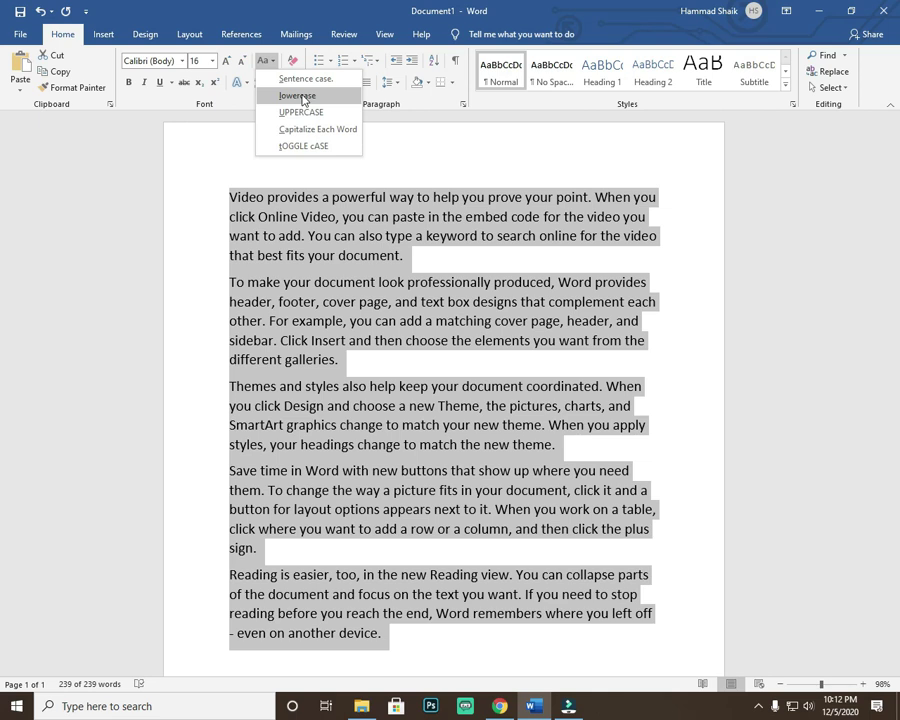
pyautogui.click(297, 96)
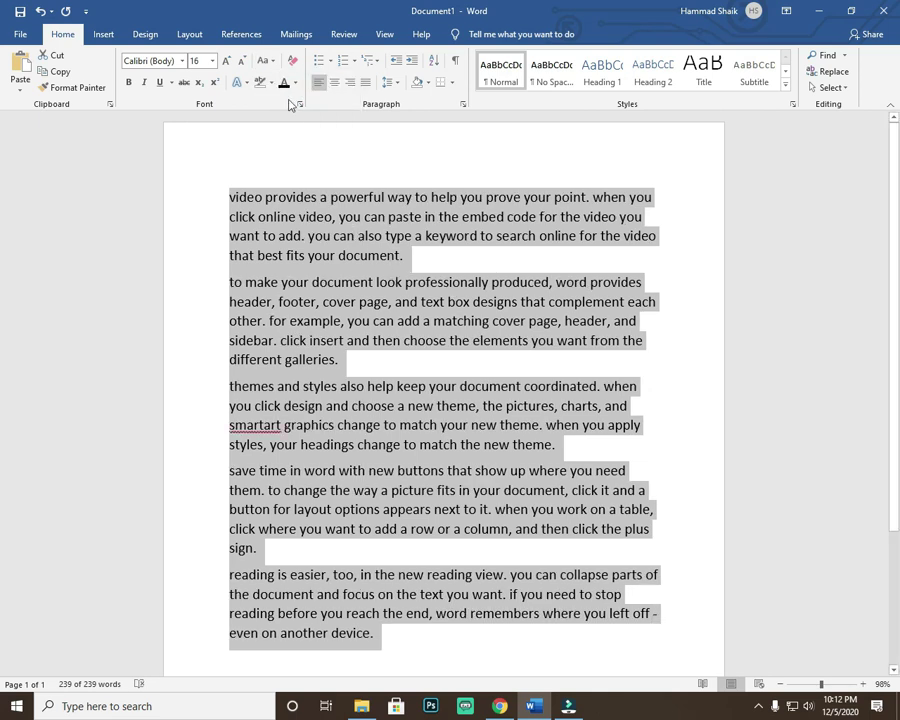
pyautogui.click(265, 61)
pyautogui.click(286, 113)
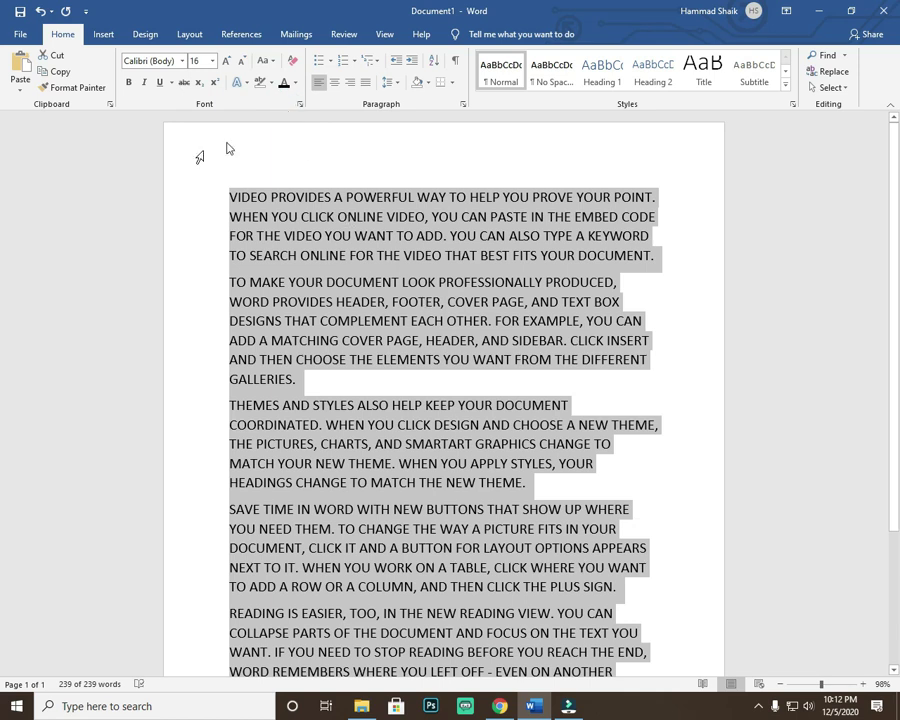
pyautogui.click(265, 61)
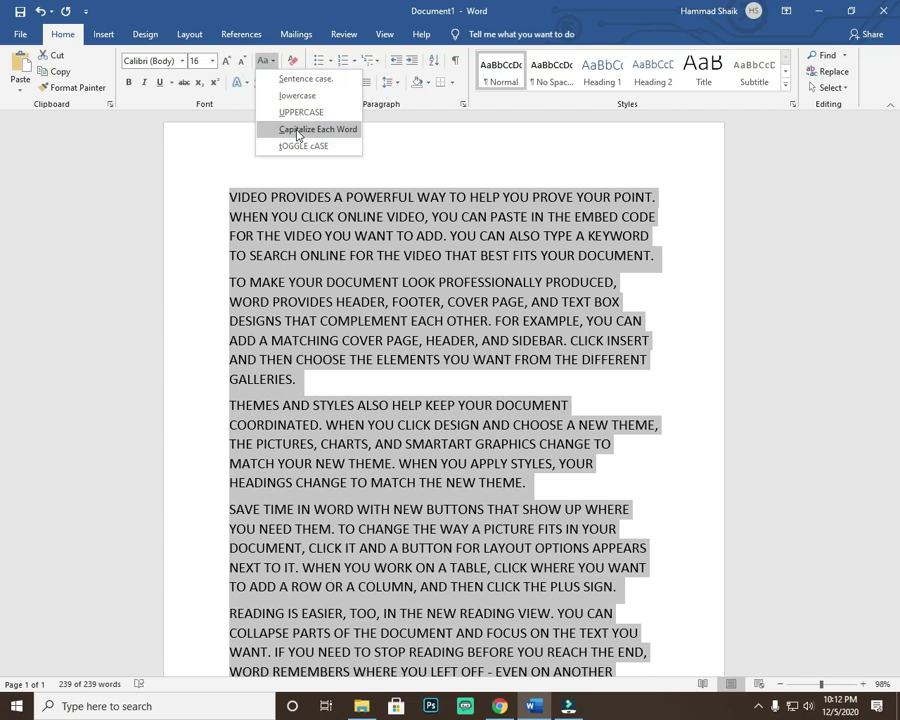
pyautogui.click(285, 133)
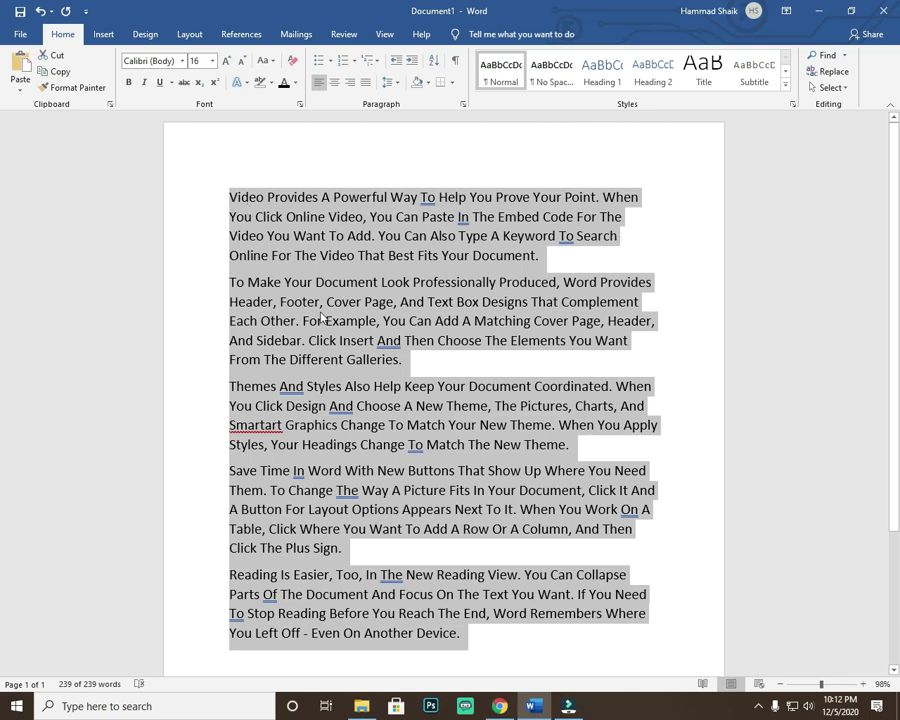
# - Switch the text to tOGGLE cASE, then back to Sentence case
pyautogui.click(263, 61)
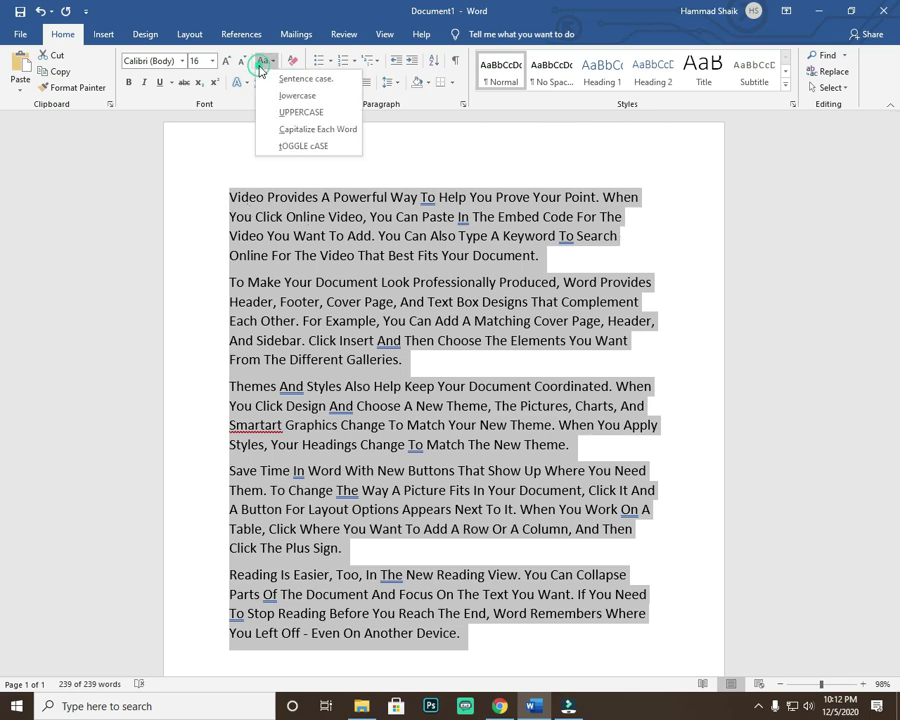
pyautogui.click(318, 146)
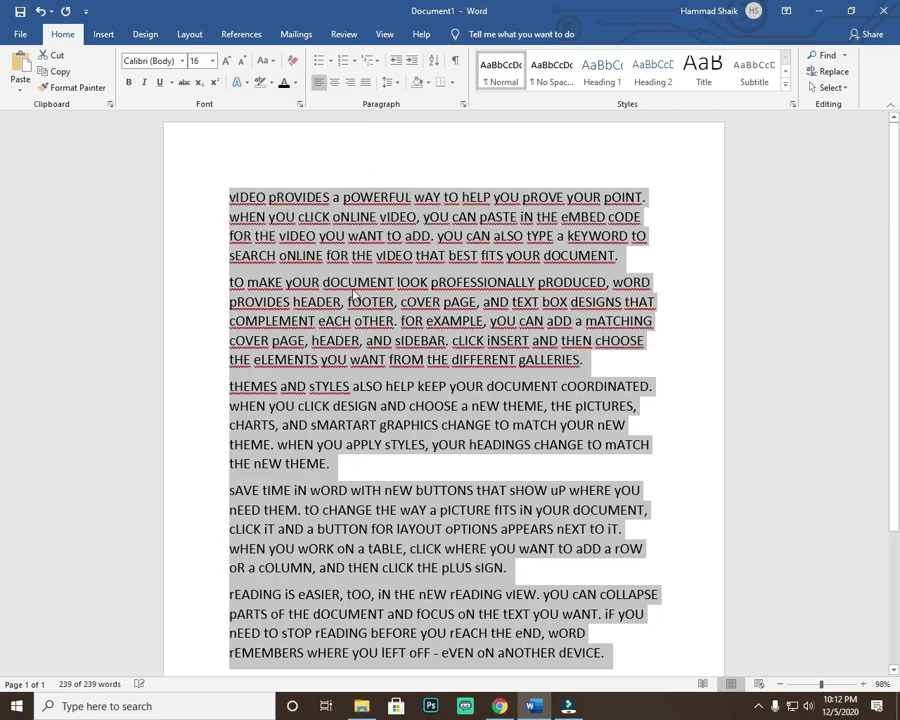
pyautogui.click(263, 64)
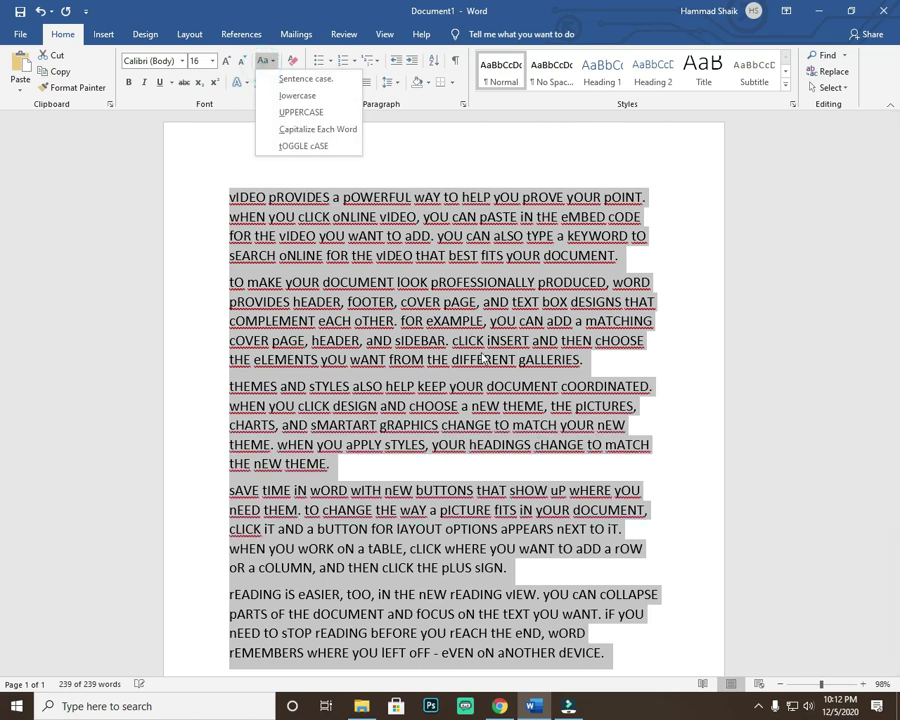
pyautogui.click(309, 87)
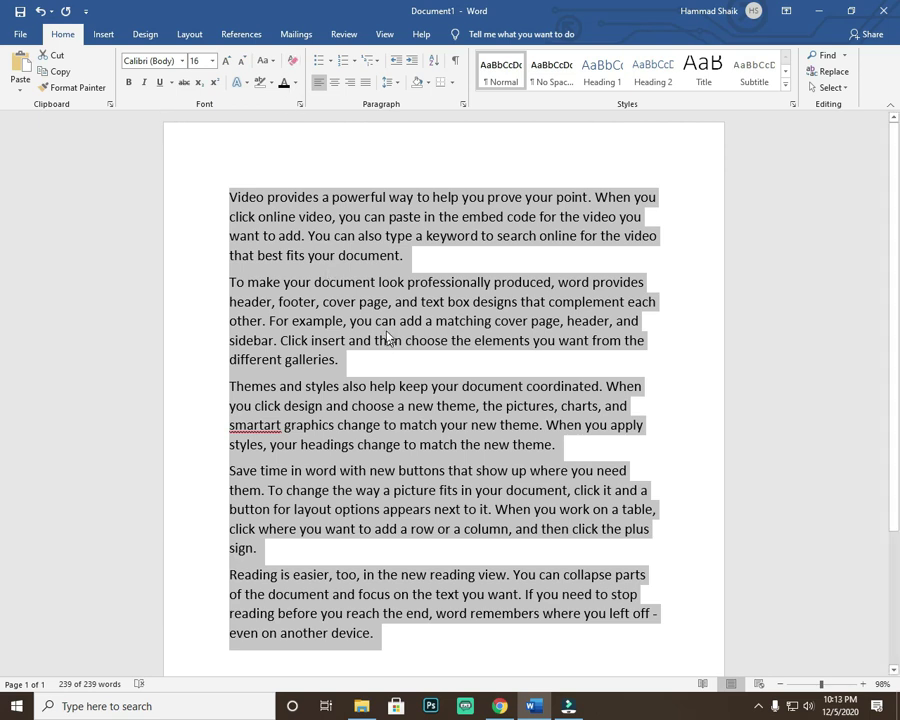
# - Make the text bold, italic and underlined at 24 pt in teal
pyautogui.click(128, 82)
pyautogui.click(144, 82)
pyautogui.click(157, 83)
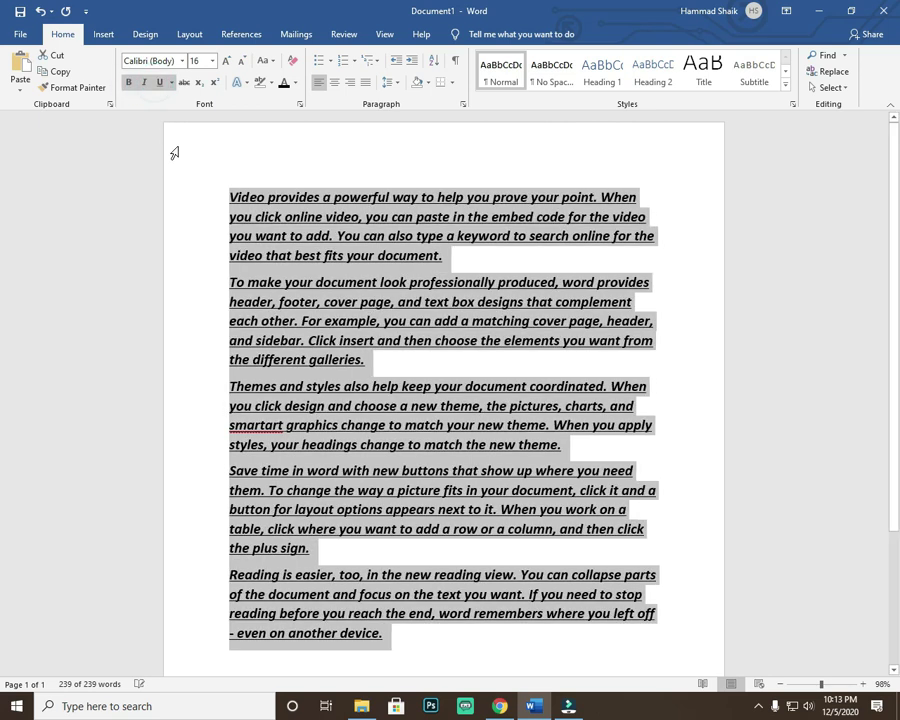
pyautogui.click(227, 61)
pyautogui.click(227, 61)
pyautogui.click(227, 61)
pyautogui.click(227, 61)
pyautogui.click(295, 83)
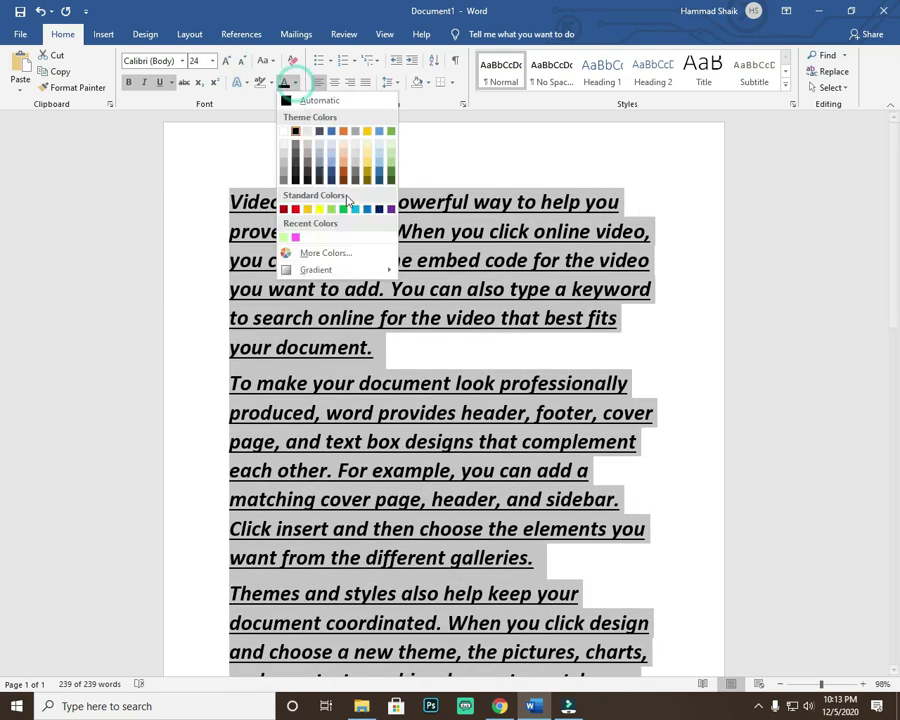
pyautogui.click(357, 207)
# - Toggle underline and italic off and back on, then clear all formatting
pyautogui.click(60, 88)
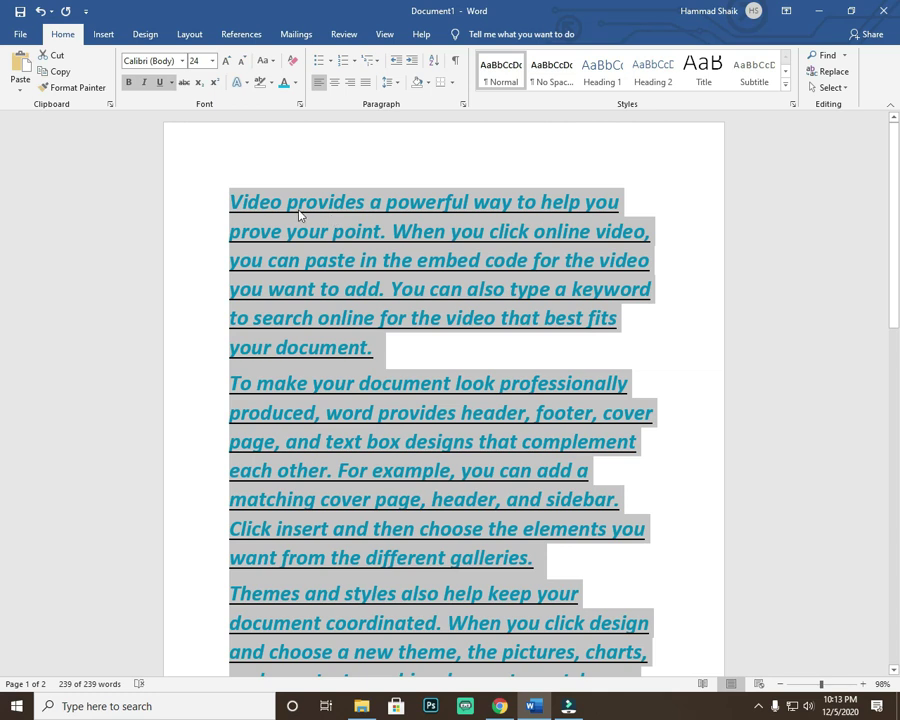
pyautogui.click(157, 85)
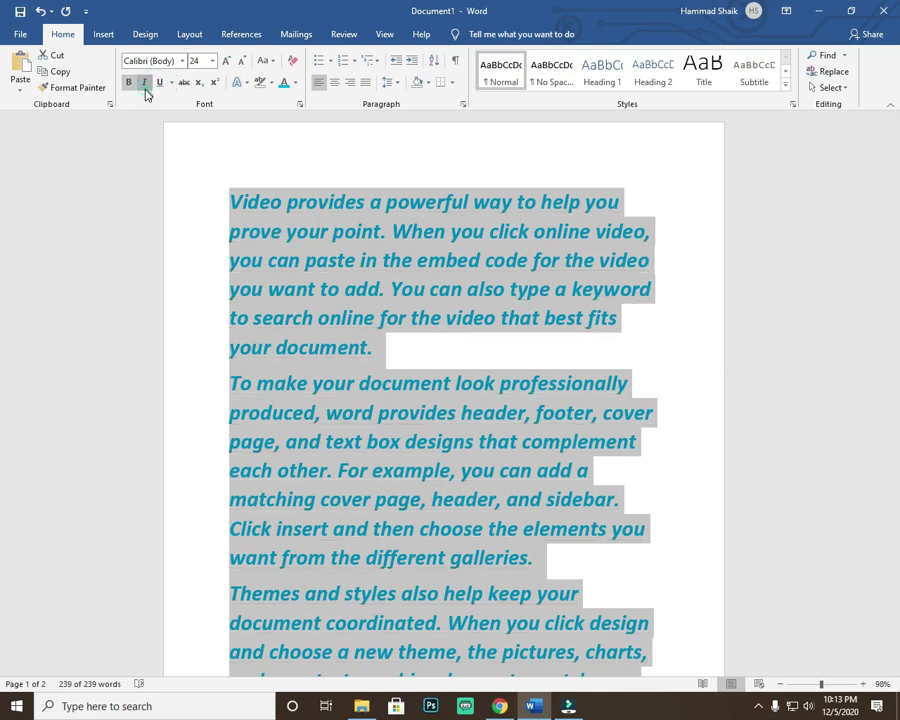
pyautogui.click(144, 84)
pyautogui.click(145, 84)
pyautogui.click(159, 83)
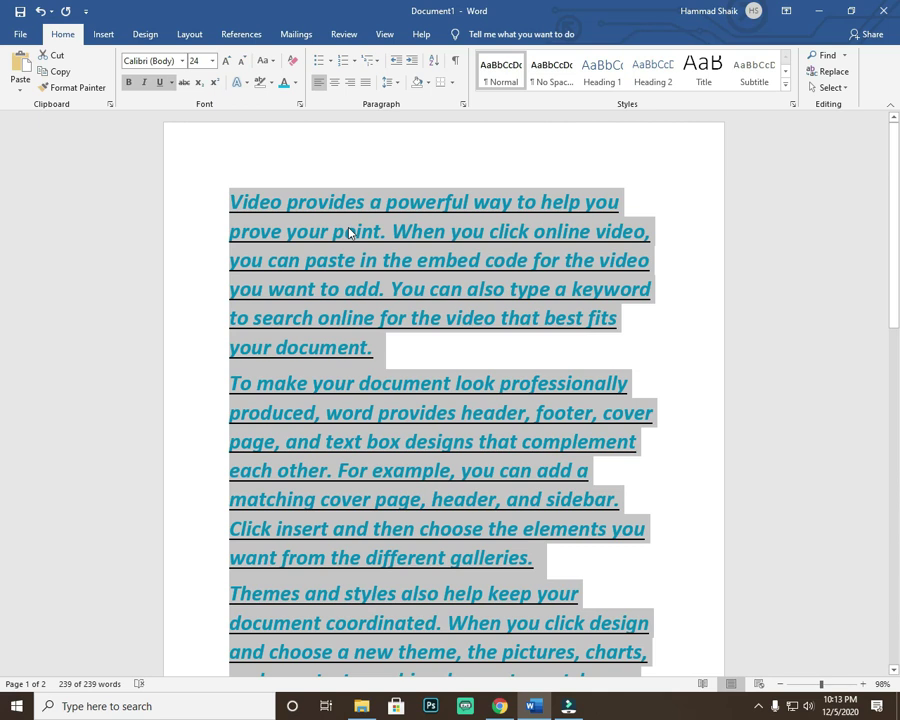
pyautogui.click(295, 63)
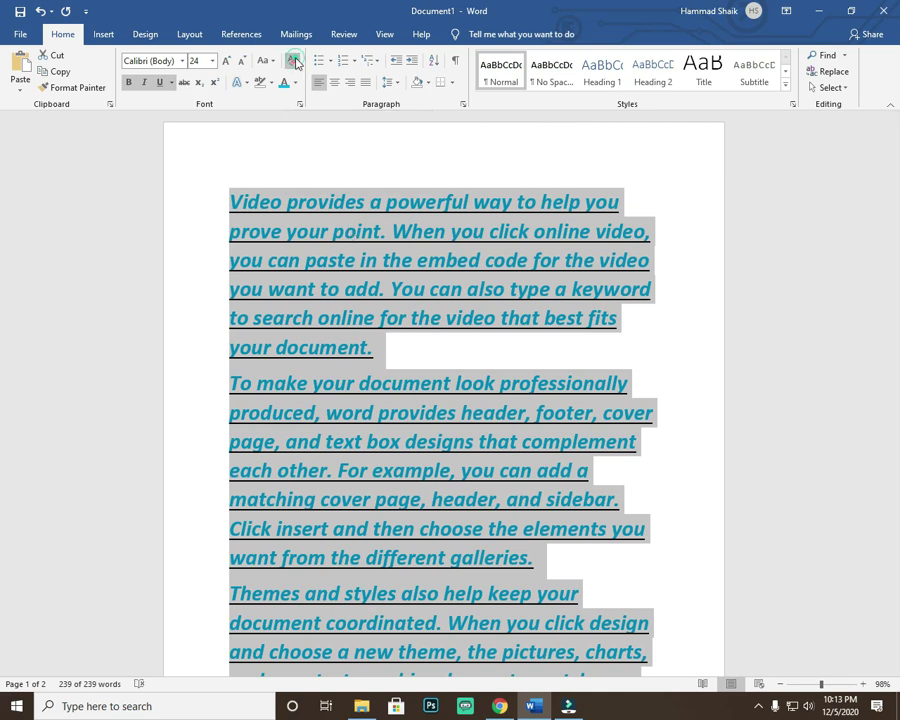